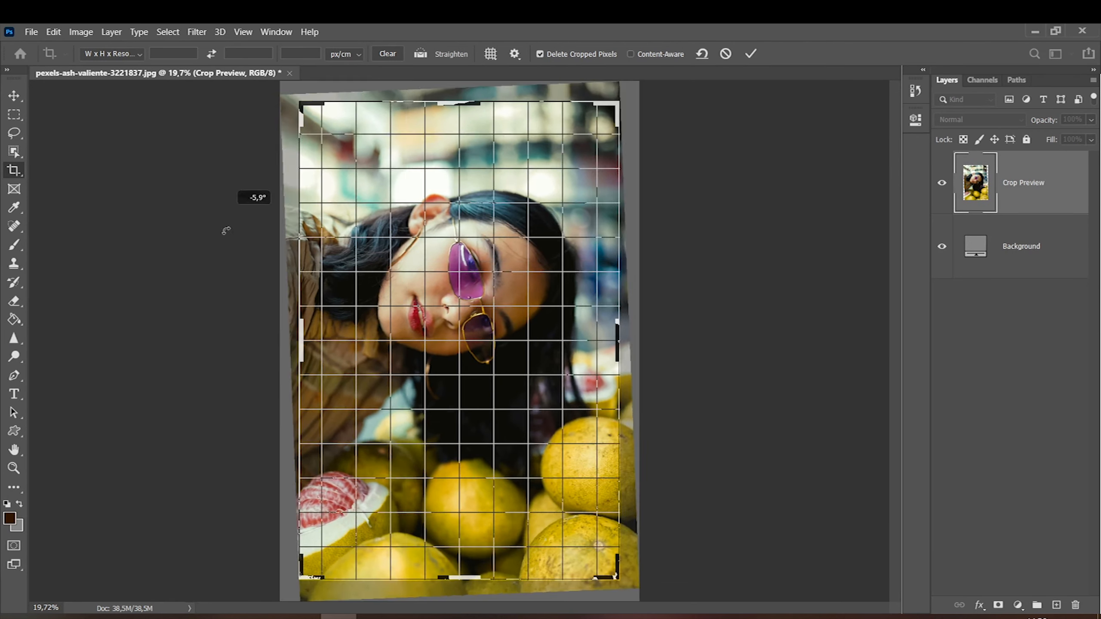
Rotate the portrait to landscape so the face sits upright and crop away its outer edges.
left_click_drag(348, 340, 231, 336)
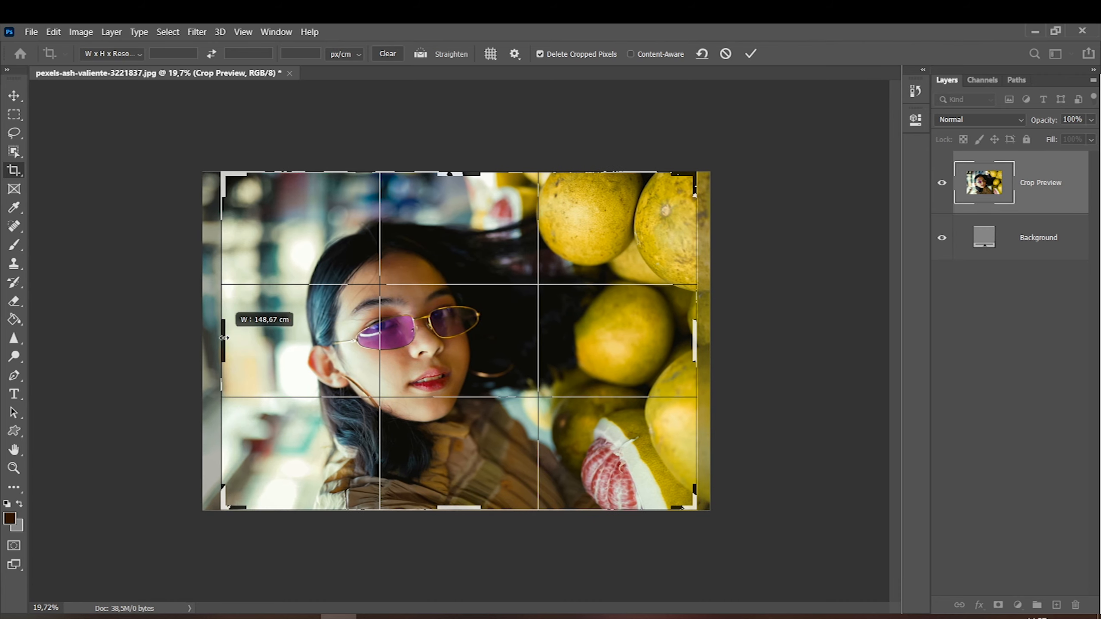
left_click_drag(688, 505, 686, 500)
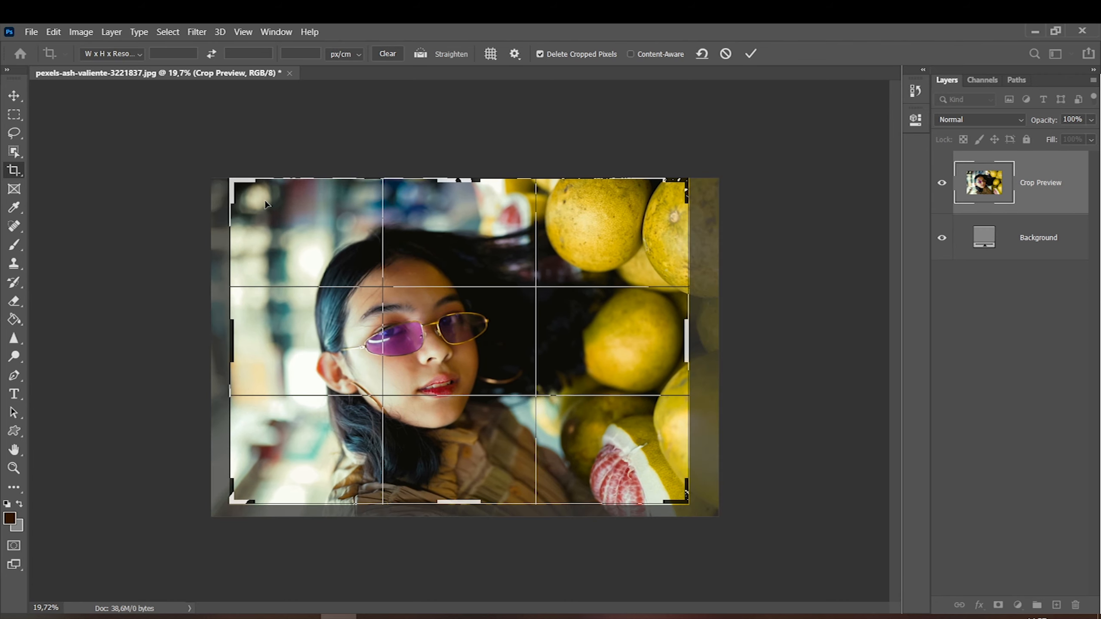
left_click_drag(236, 180, 237, 195)
left_click_drag(361, 323, 355, 313)
key("Return")
Trim the edges of the rotated photo slightly with a second crop.
left_click_drag(70, 92, 73, 99)
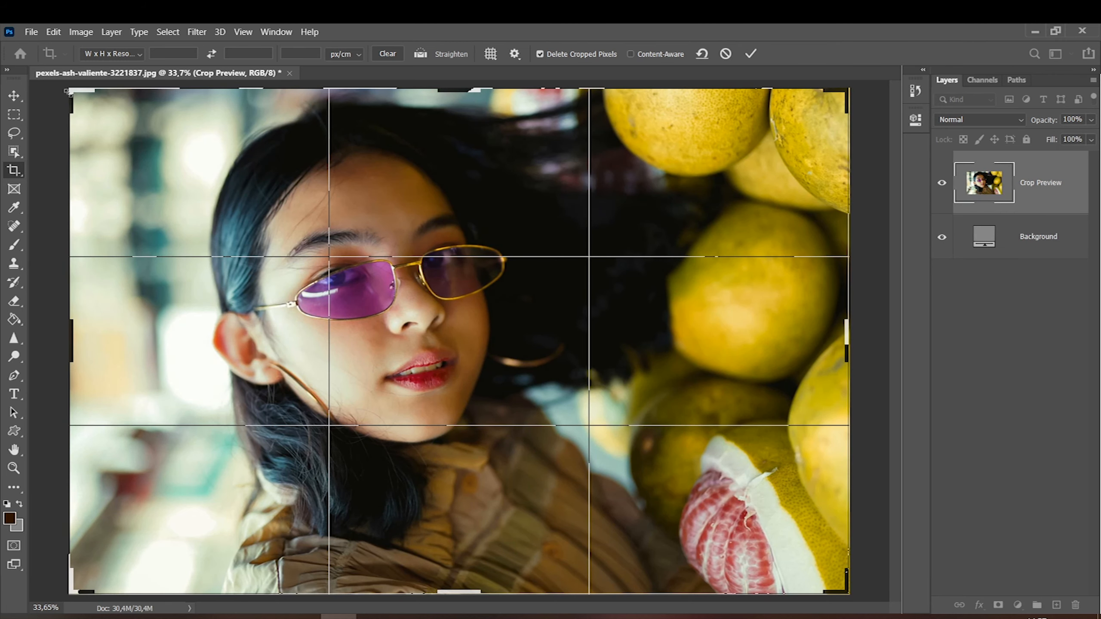
key("Return")
key("m")
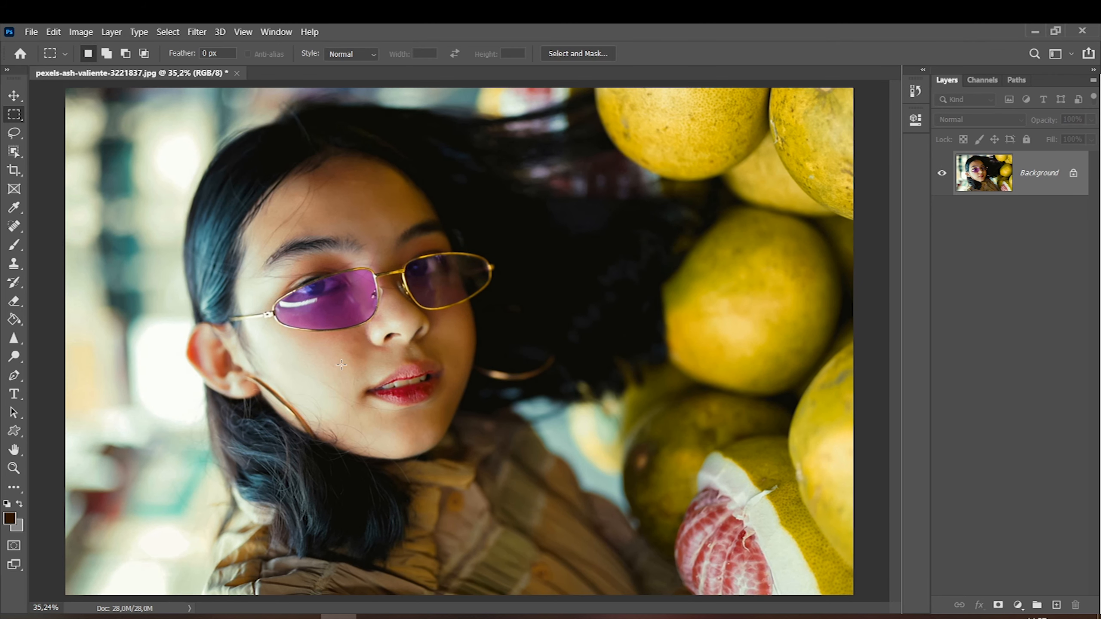
Add a Curves adjustment layer and raise the blue channel's darker tones for a bluish tint.
left_click(1018, 605)
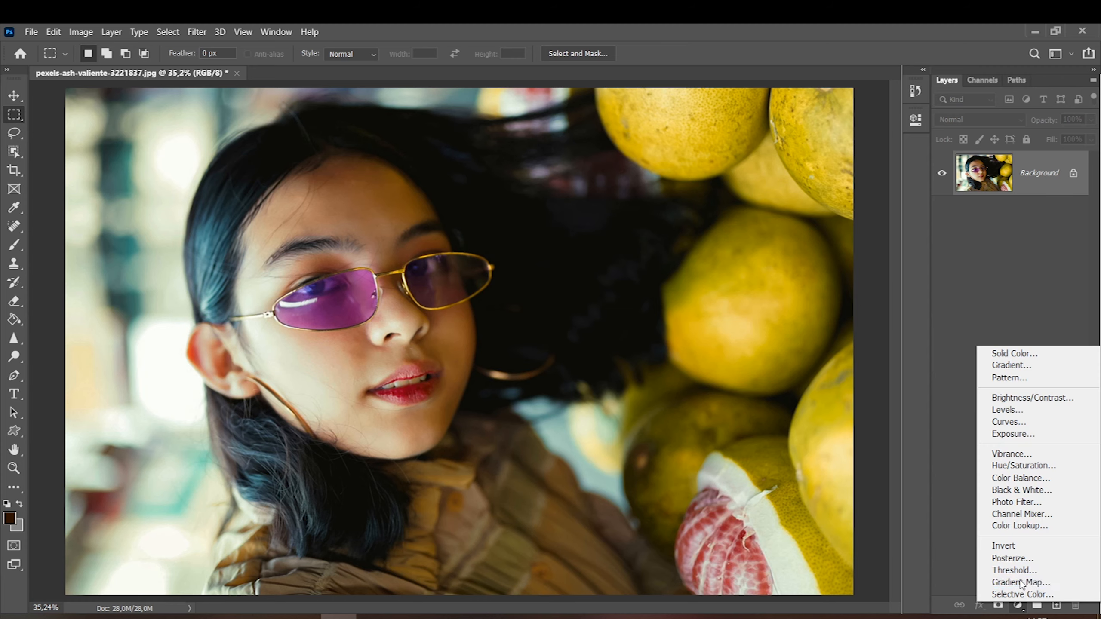
left_click(997, 418)
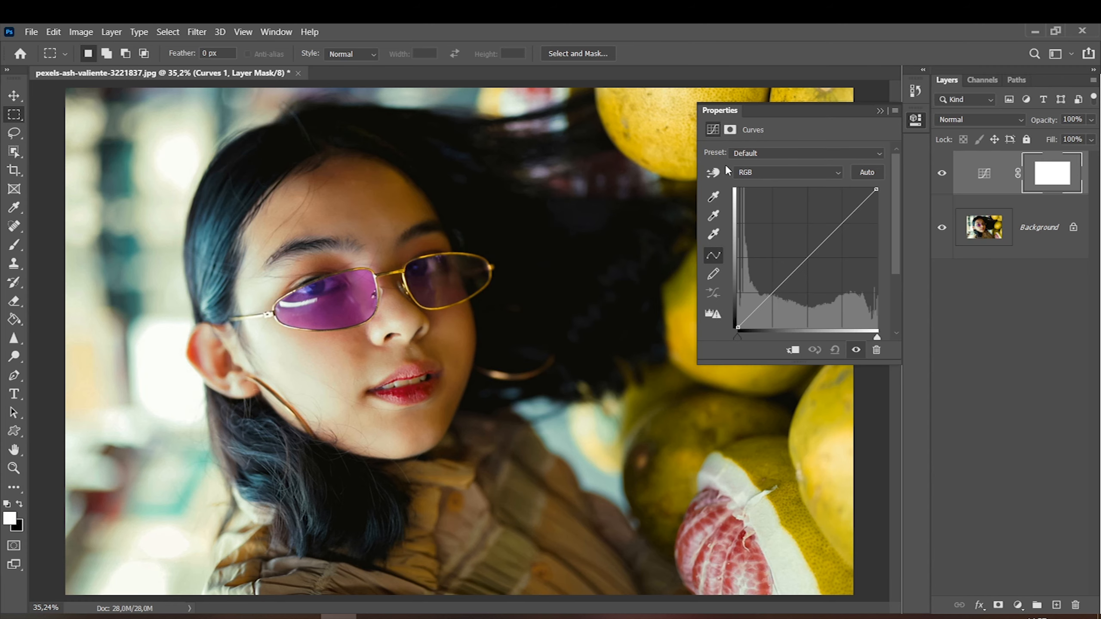
left_click(714, 172)
left_click_drag(436, 293, 436, 279)
left_click_drag(490, 248, 490, 245)
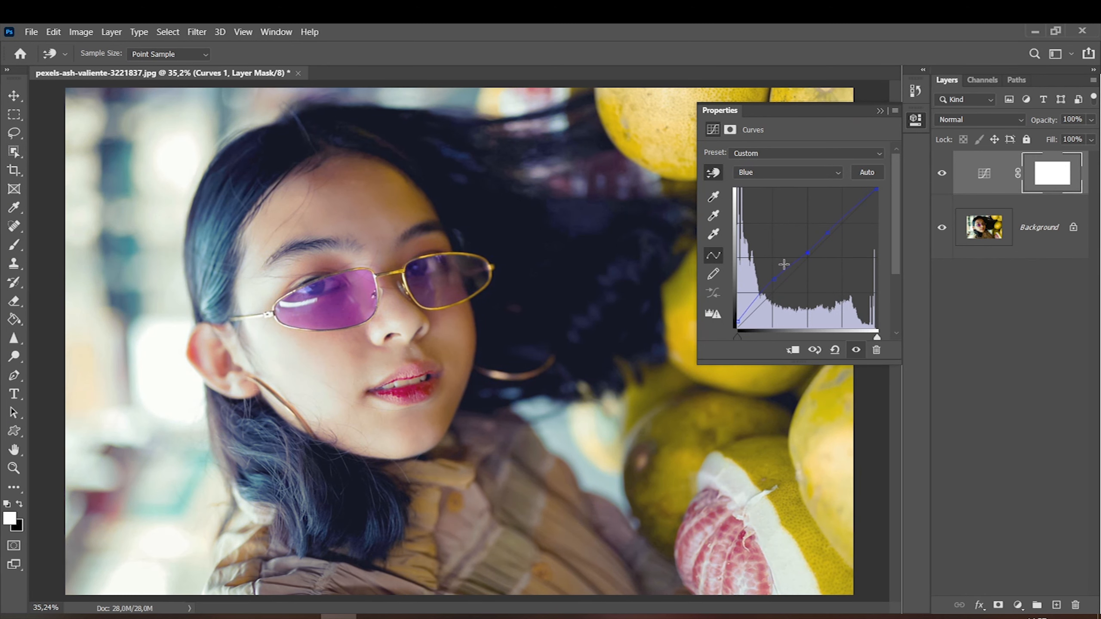
left_click_drag(776, 279, 774, 288)
left_click(880, 110)
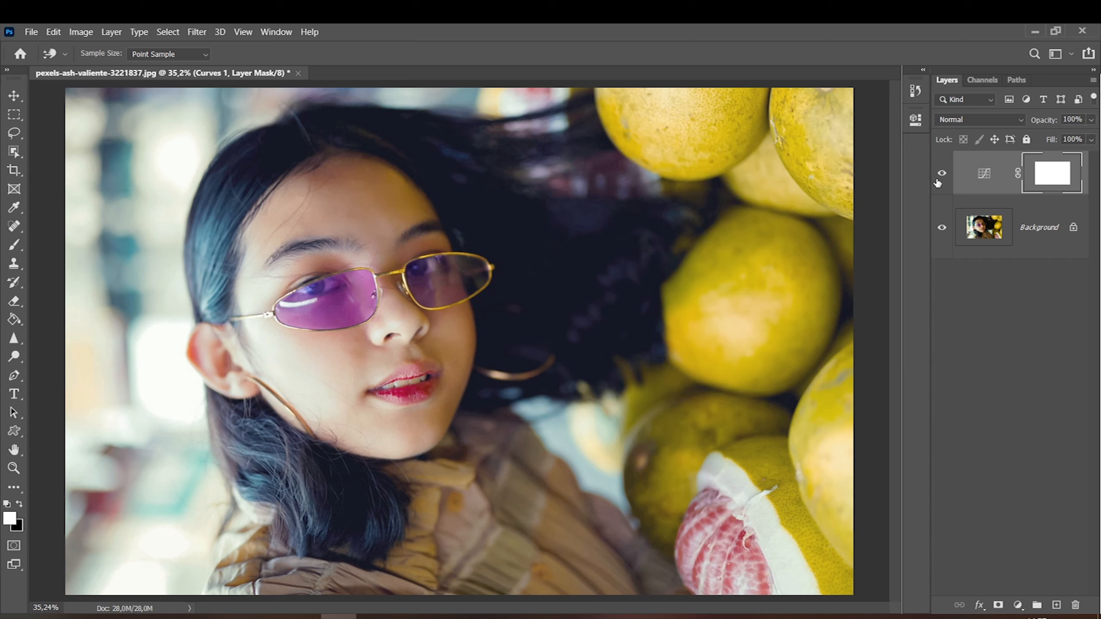
Use a black brush on the Curves layer mask to hide the adjustment from the face.
left_click(14, 245)
left_click(20, 505)
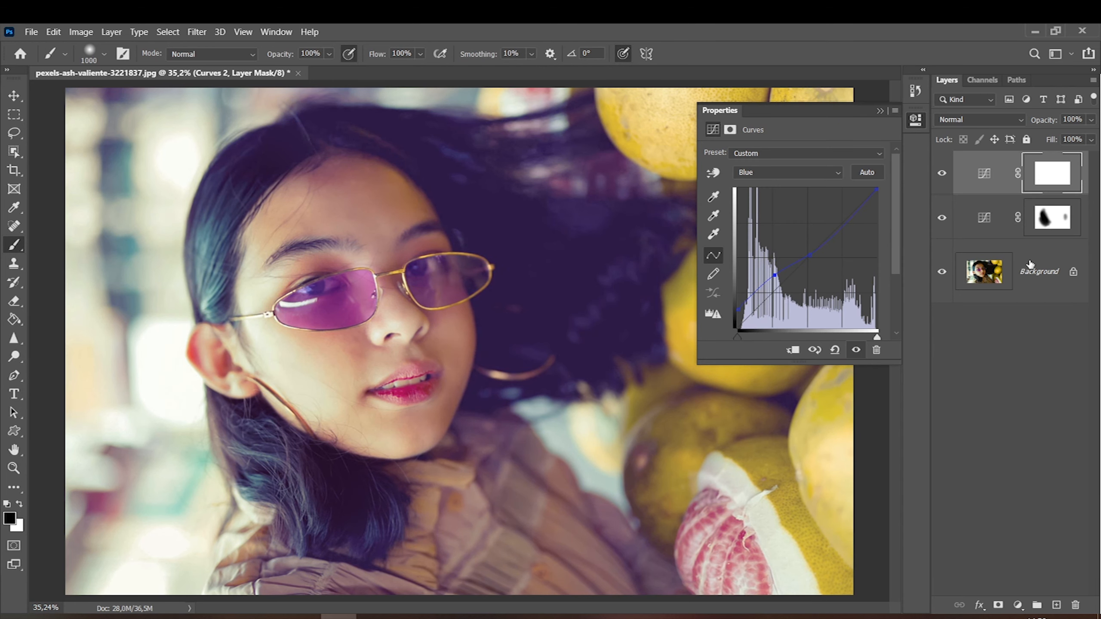
Duplicate the background layer and merge the copy with both Curves adjustments into one layer.
left_click(1051, 277)
key("ctrl+j")
left_click(1078, 186, "shift")
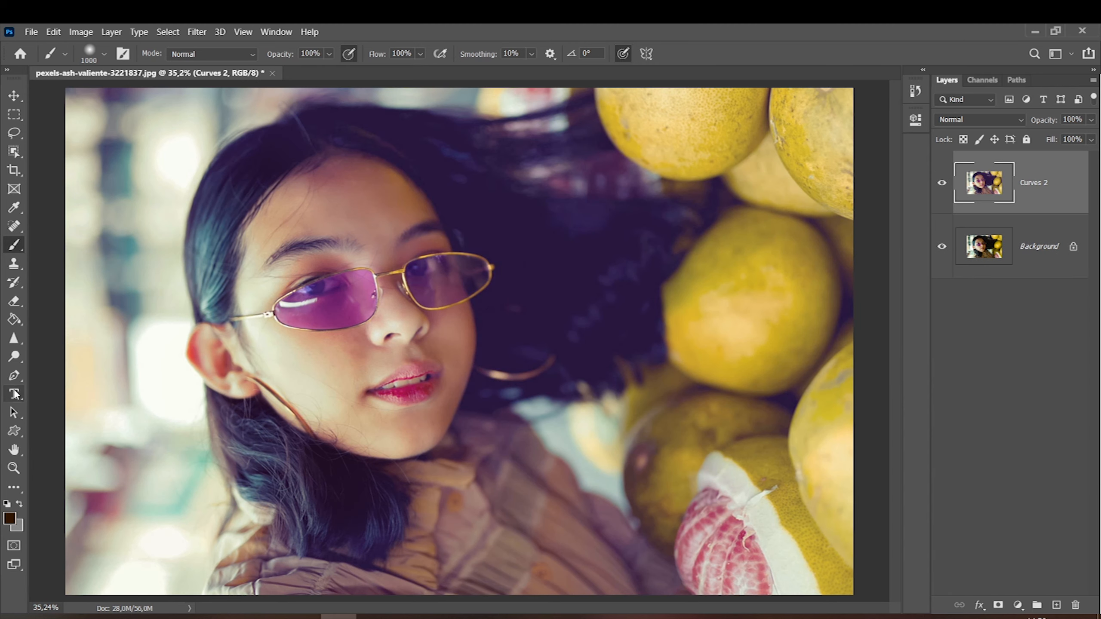
Set the Pen tool to draw paths and delete the shape started on the purple lens.
key("p")
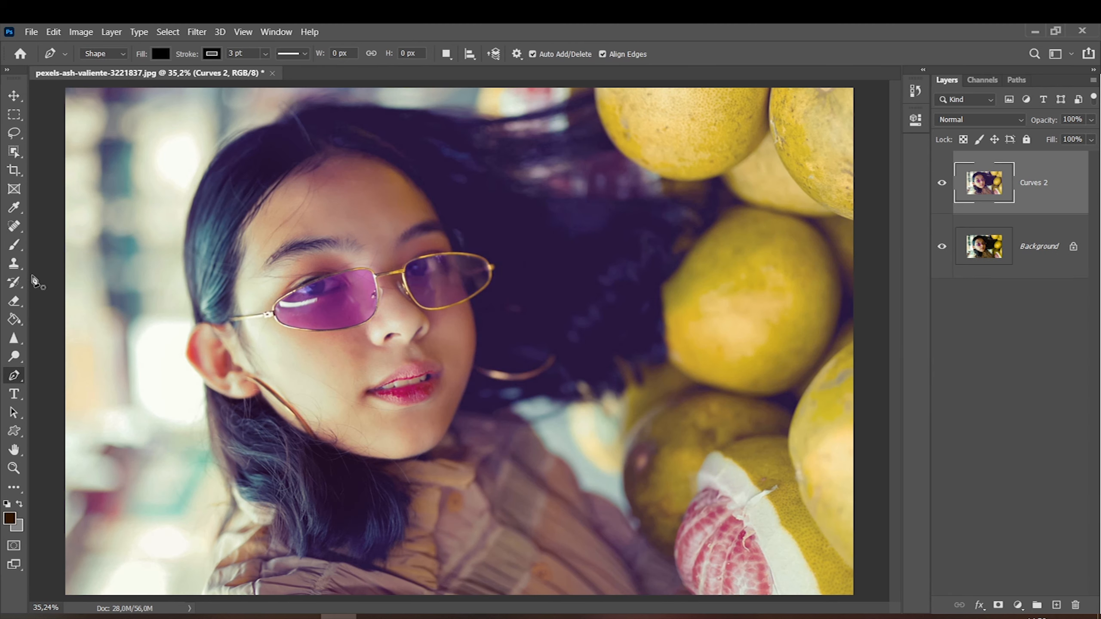
key("ctrl+plus")
key("ctrl+plus")
left_click_drag(275, 369, 373, 417)
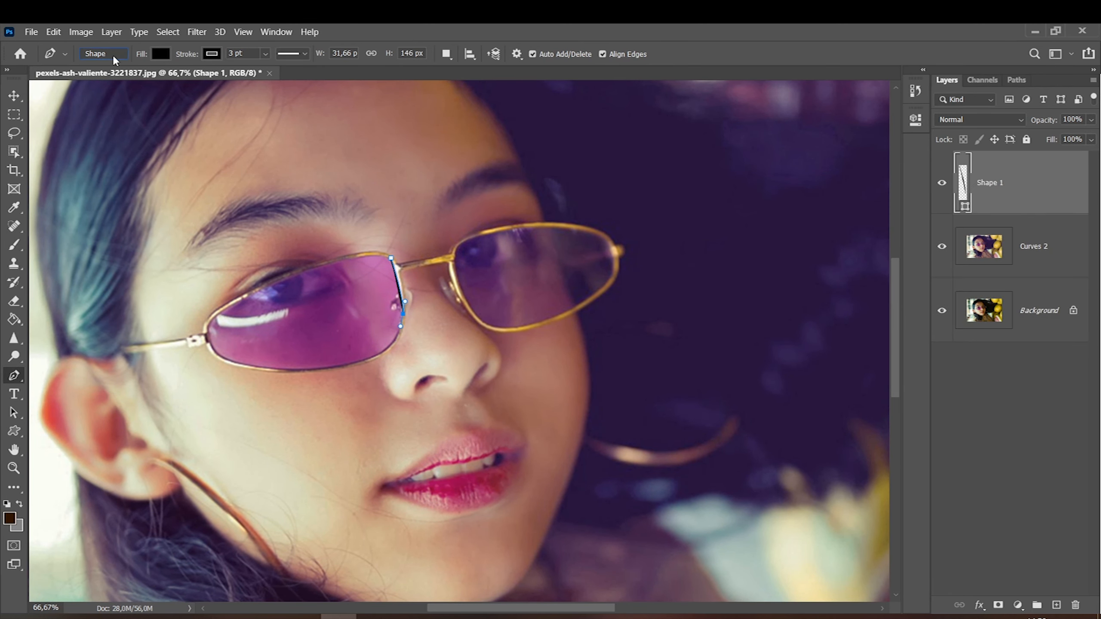
left_click(113, 56)
left_click(98, 77)
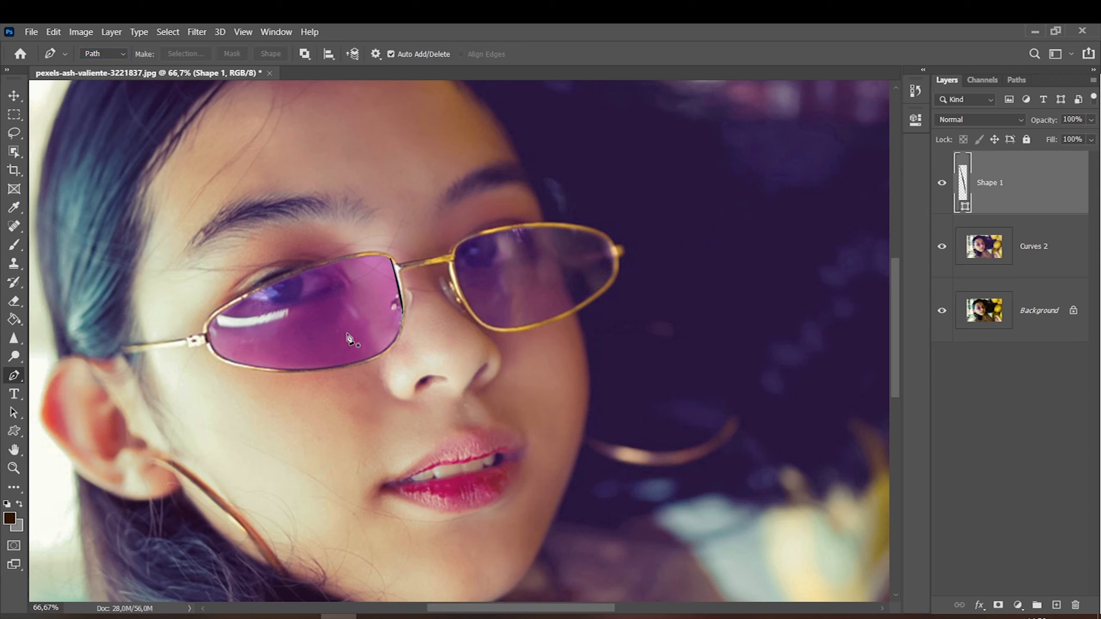
key("Delete")
Trace the purple lens with a closed path and convert it to a new selection with a 3-pixel feather.
left_click(391, 259)
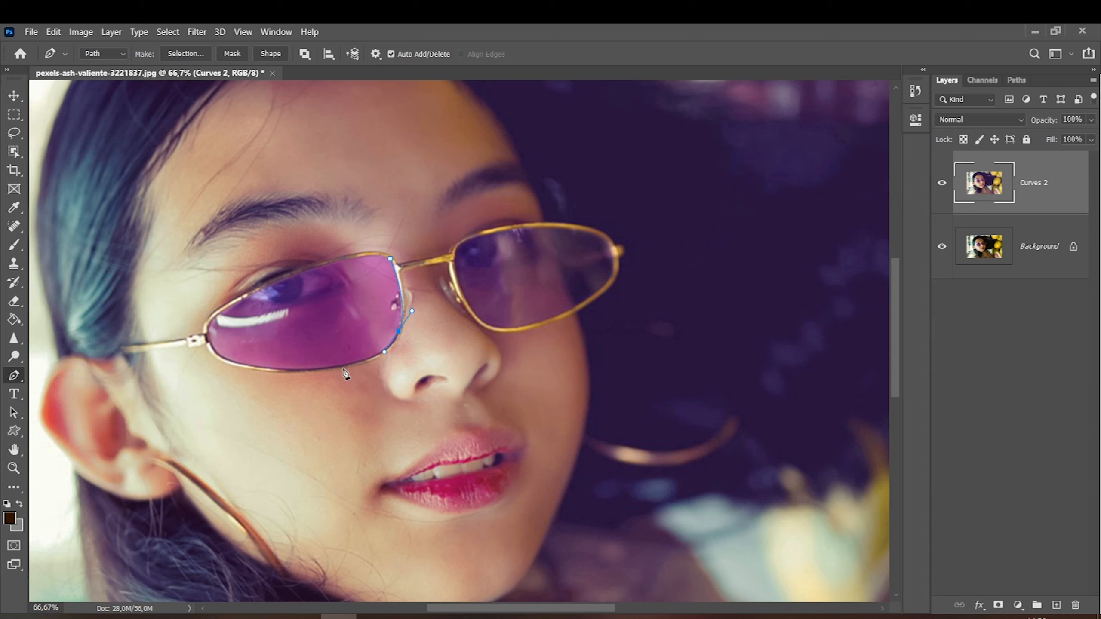
left_click_drag(315, 372, 309, 375)
left_click_drag(330, 261, 403, 265)
right_click(311, 301)
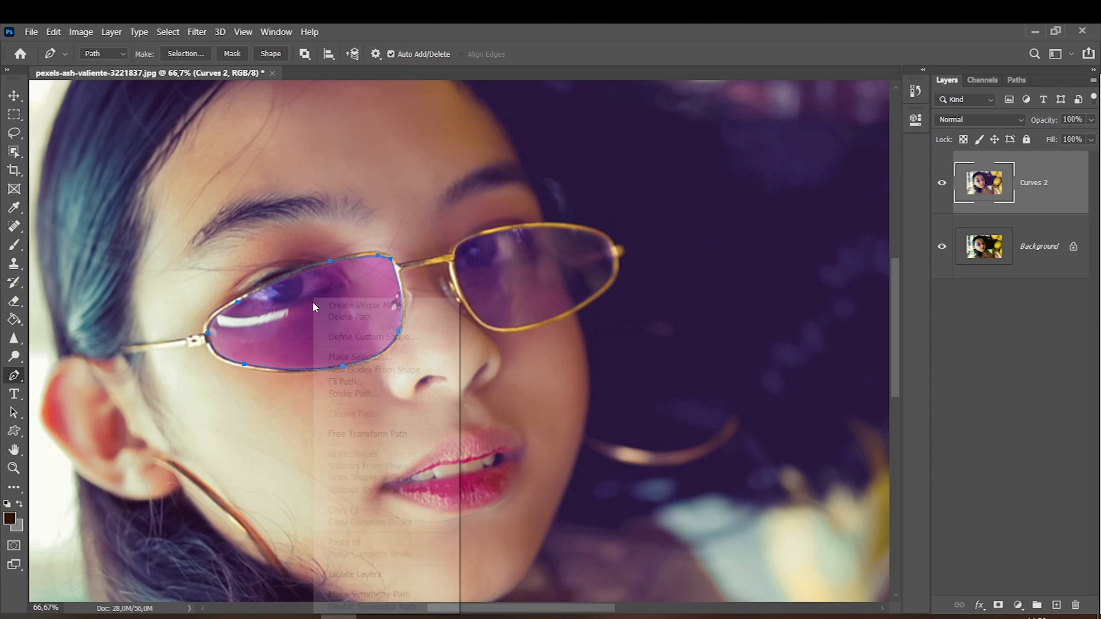
left_click(343, 357)
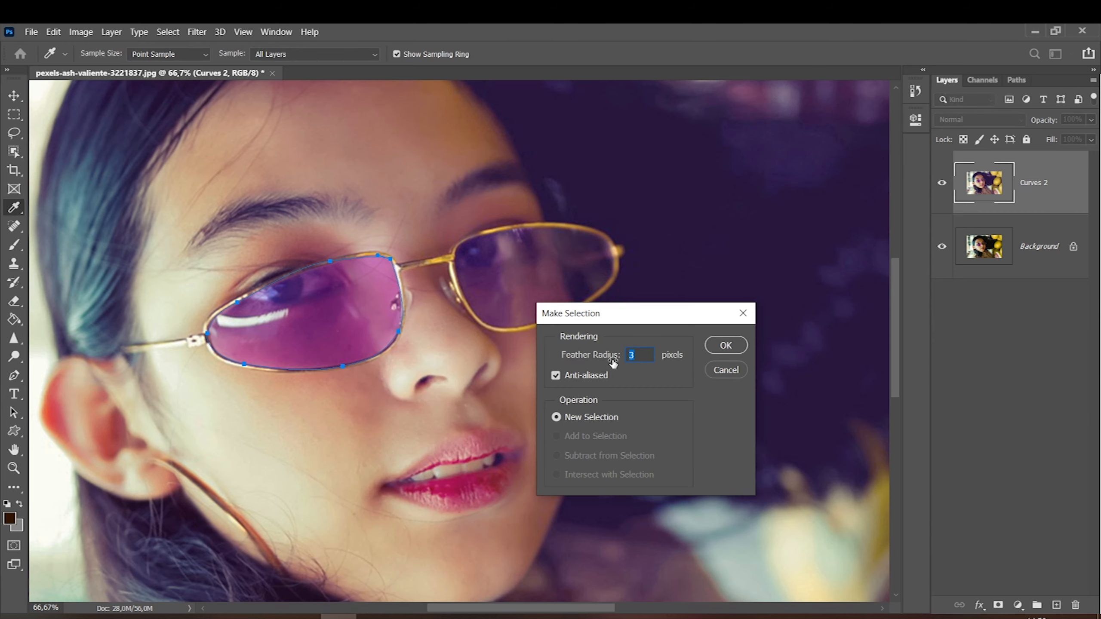
key("Return")
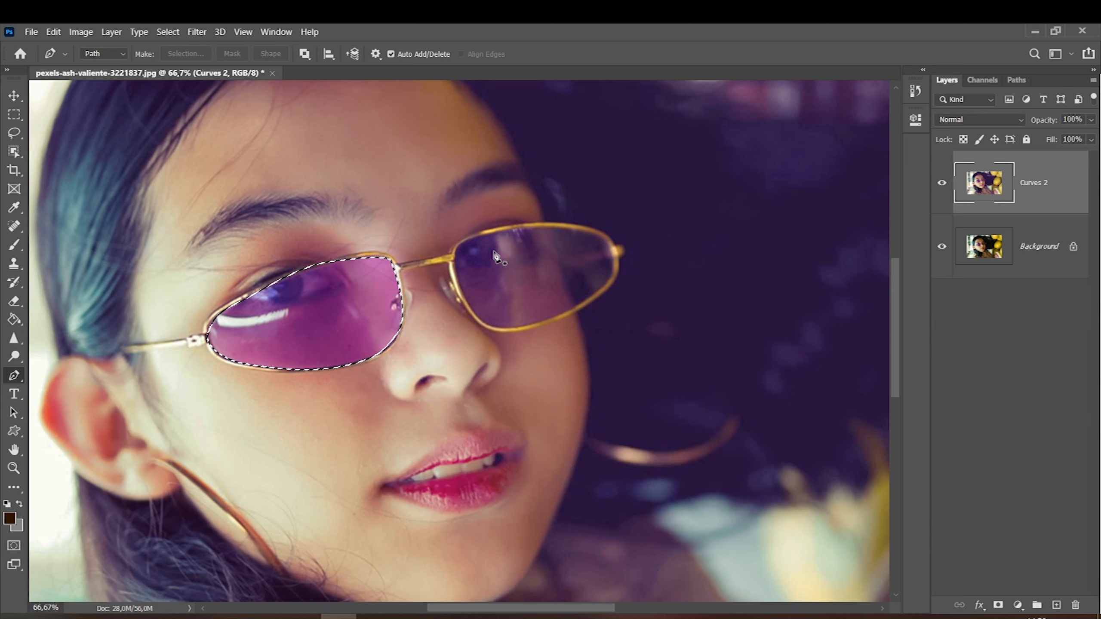
Trace the darker lens with a closed path and add it to the existing selection.
left_click(457, 250)
left_click_drag(460, 290, 469, 308)
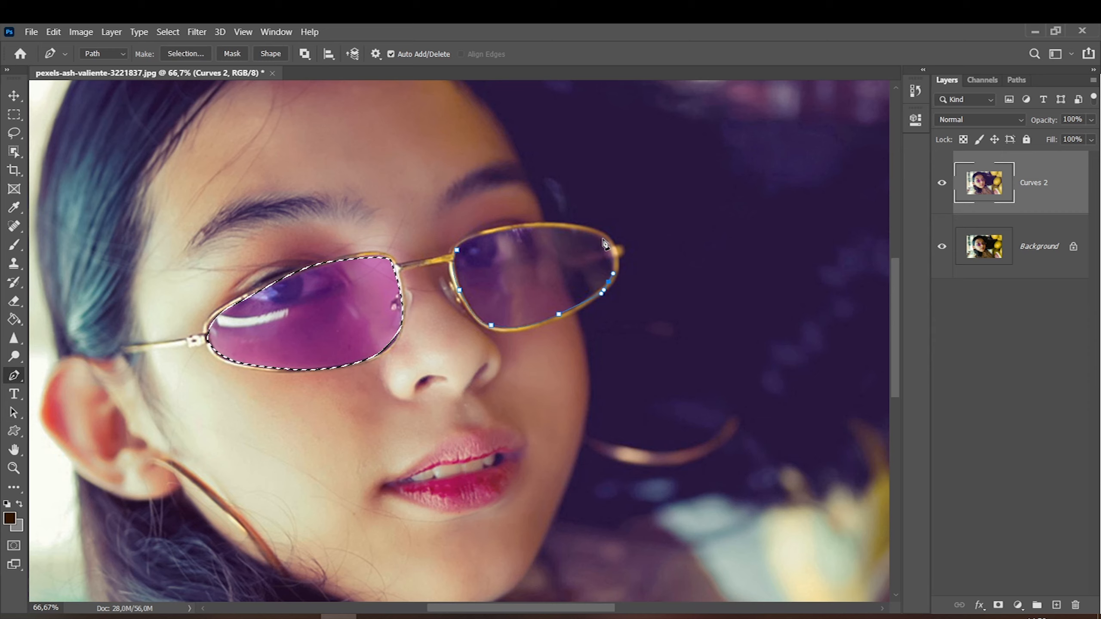
left_click_drag(604, 239, 467, 241)
left_click(457, 251)
right_click(471, 258)
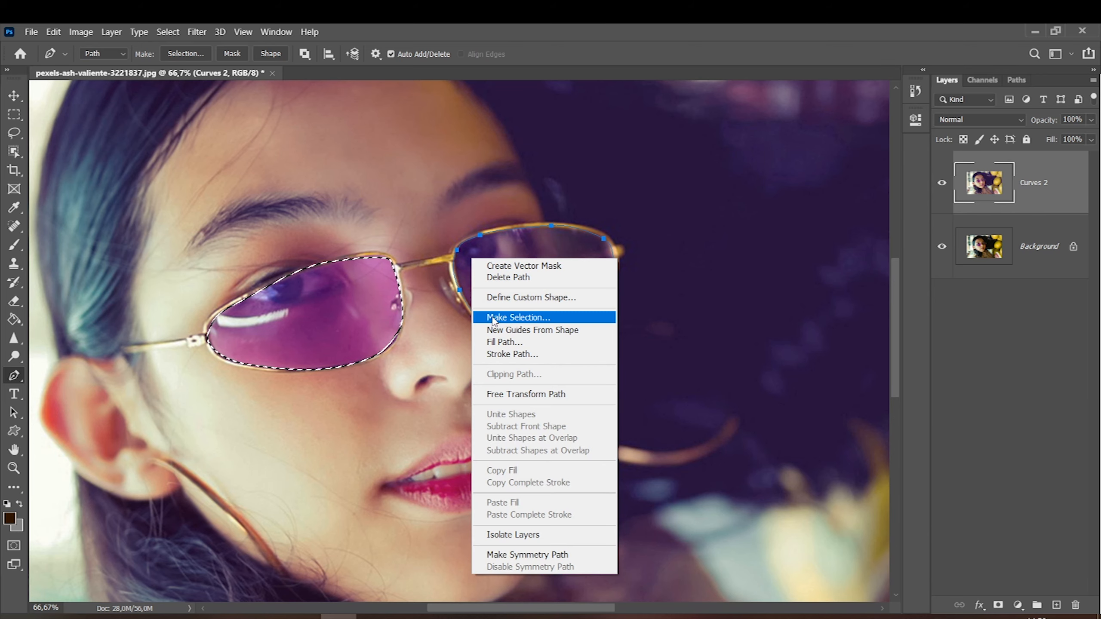
left_click(518, 317)
left_click(556, 436)
left_click(727, 346)
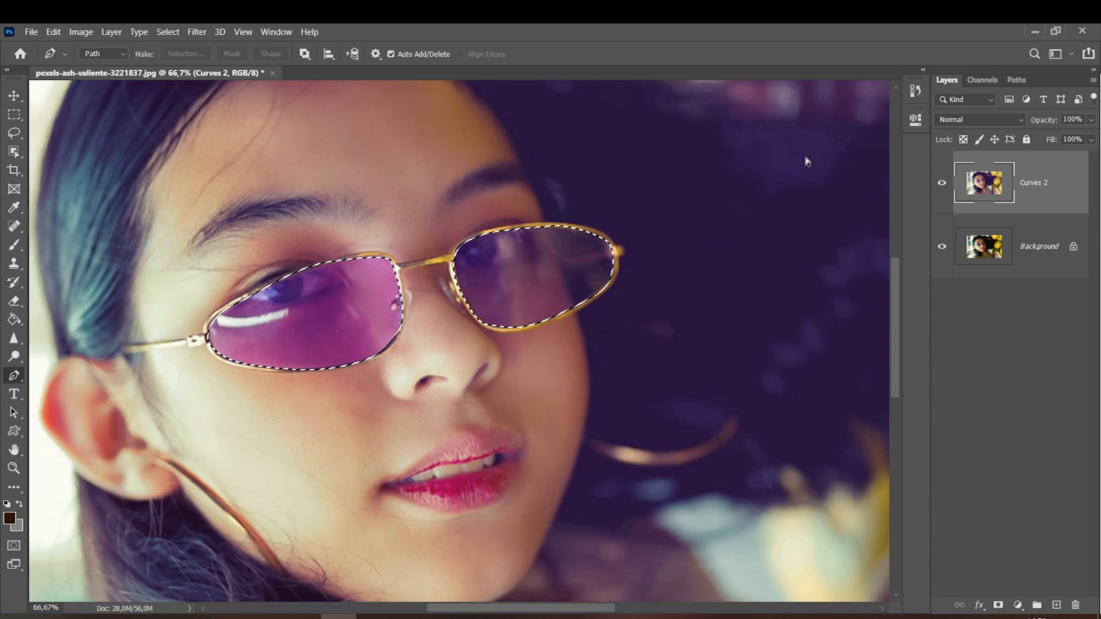
Copy the selected lenses to a new layer and load that layer's outline as a selection.
key("ctrl+j")
key("v")
left_click_drag(251, 319, 227, 217)
key("ctrl+z")
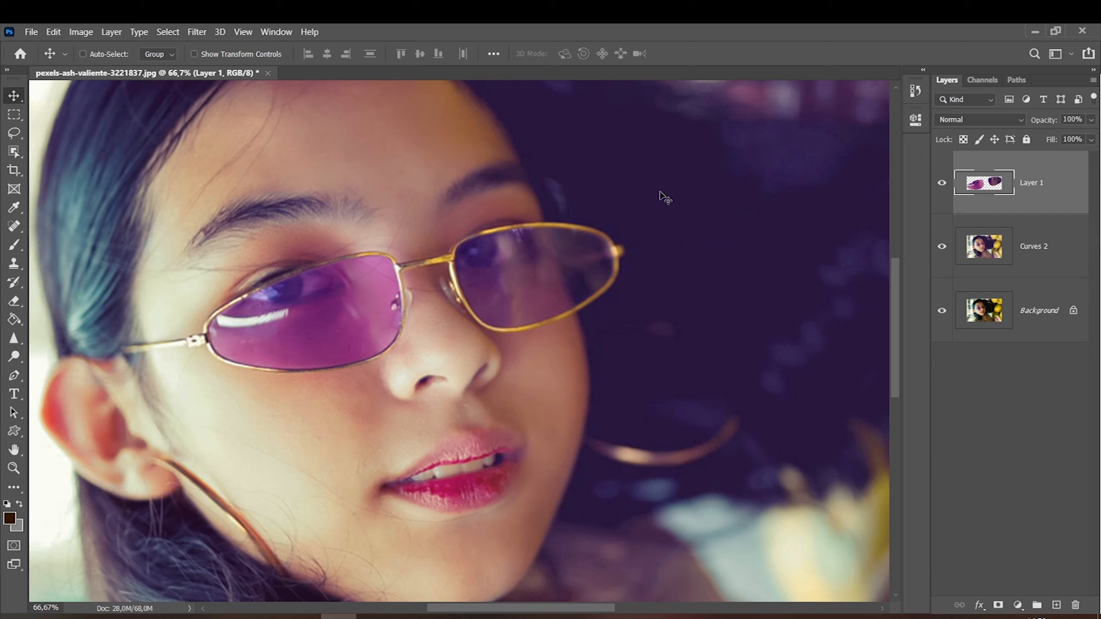
left_click(987, 187, "ctrl")
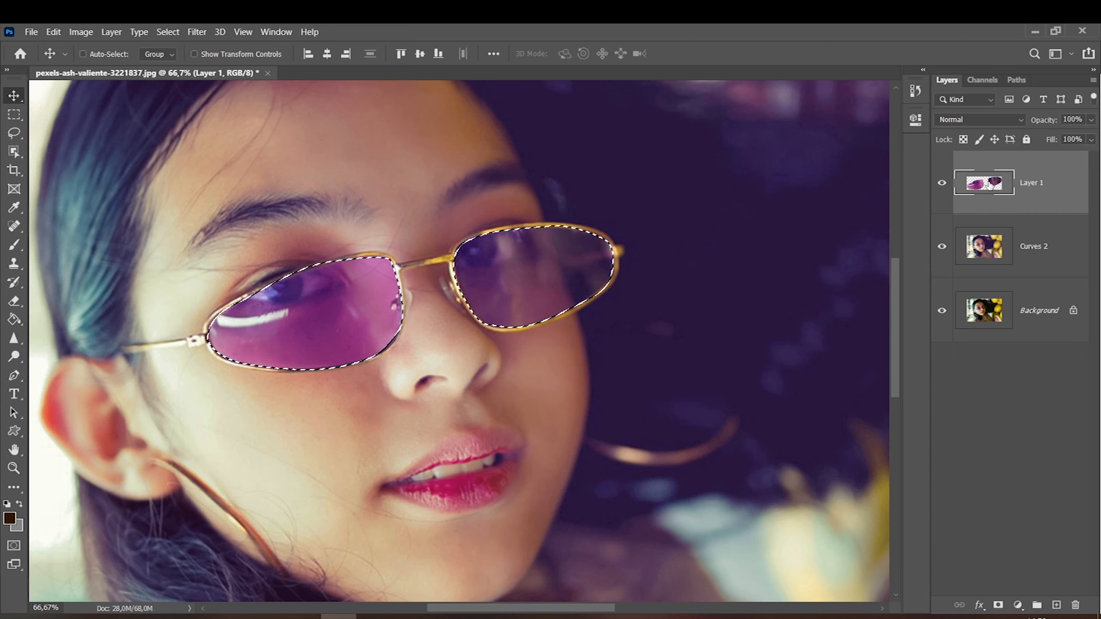
Switch the layer thumbnails to small and back to large.
right_click(1010, 412)
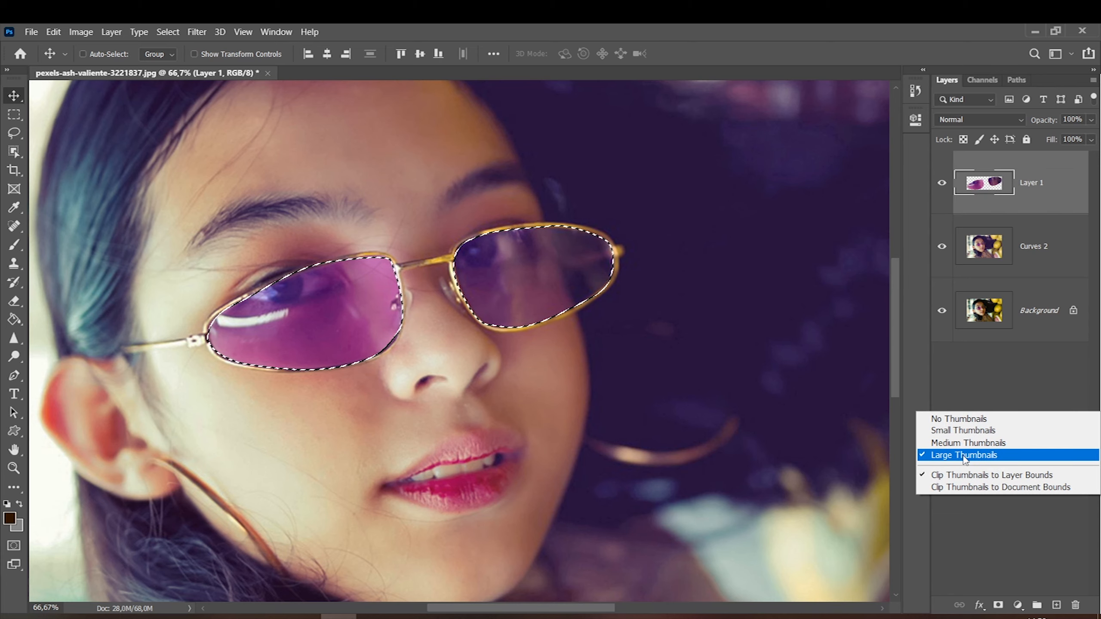
left_click(971, 430)
right_click(998, 348)
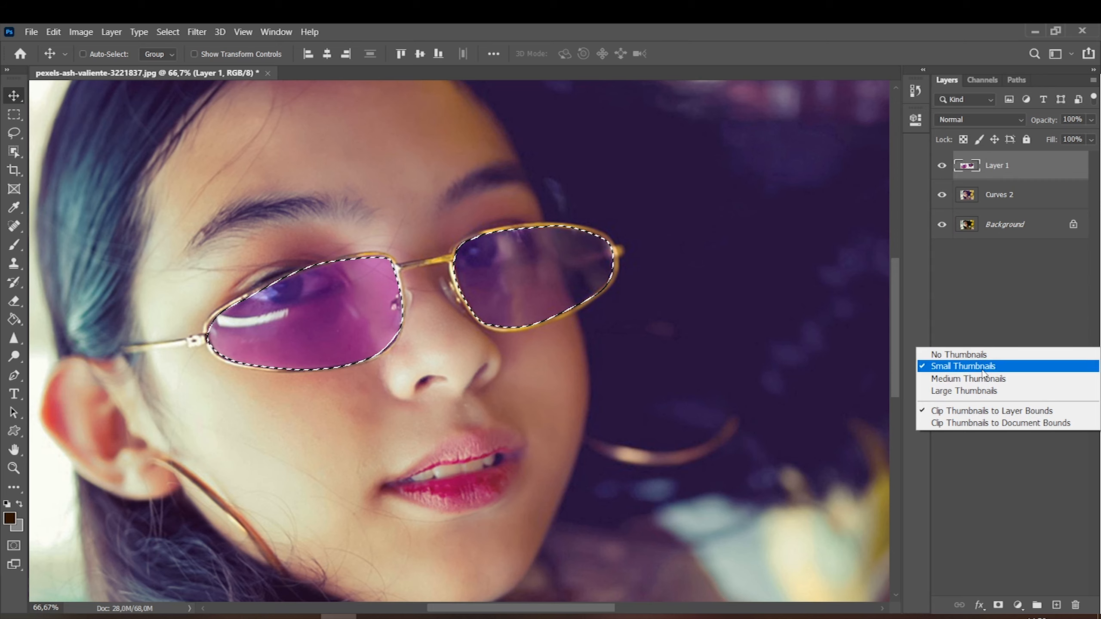
left_click(1001, 391)
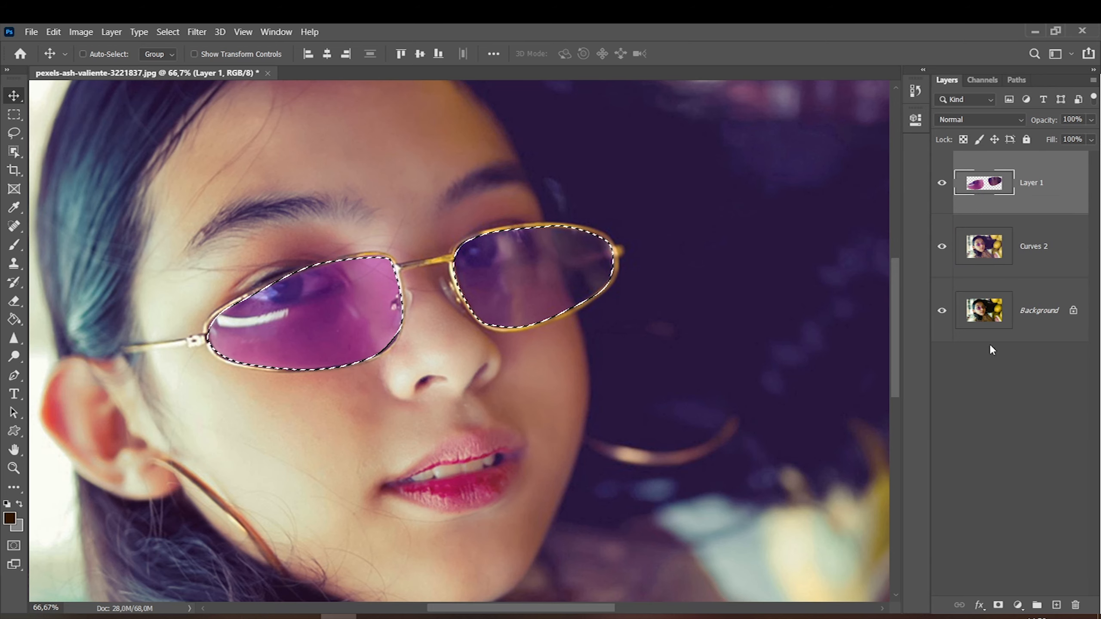
Add an empty layer above the lens layer and sample a dark purple from the purple lens as the foreground colour.
left_click(1057, 605)
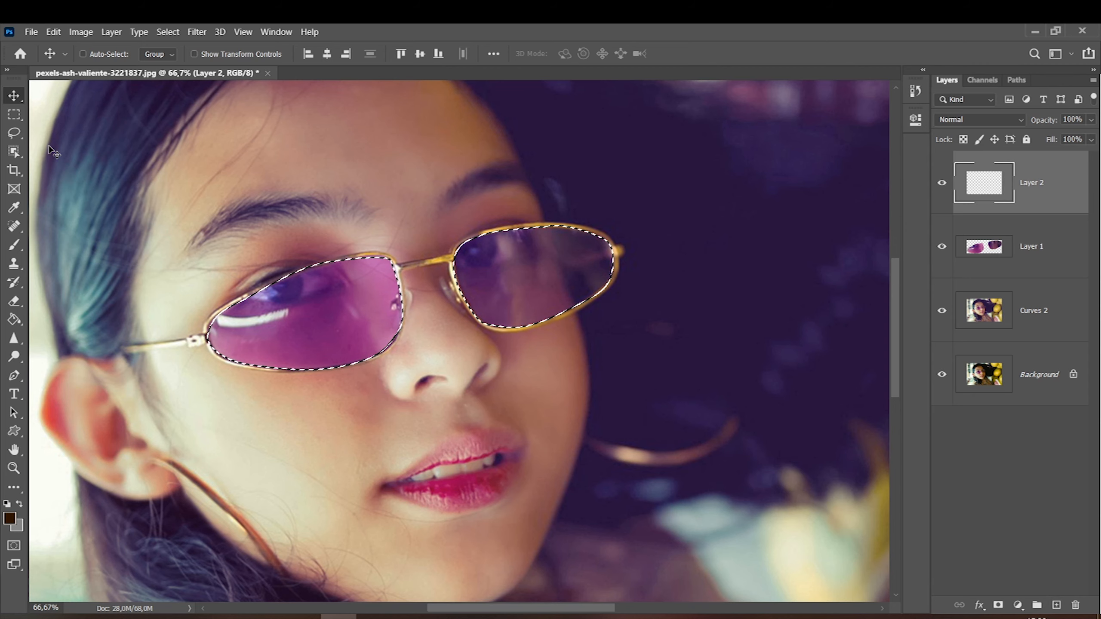
left_click(10, 519)
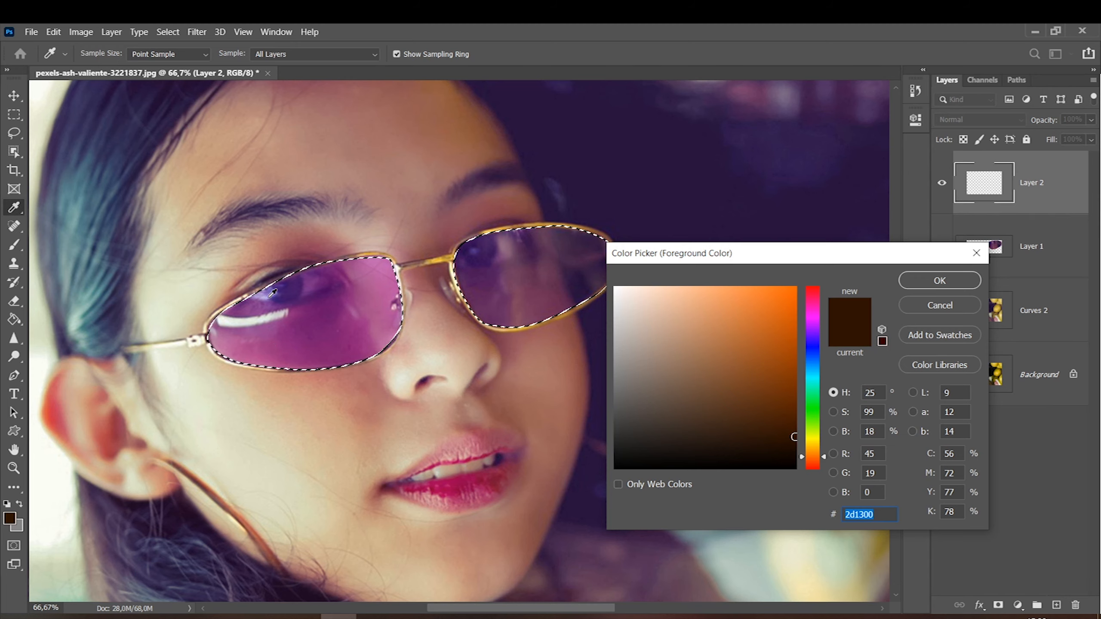
left_click(327, 317)
key("Return")
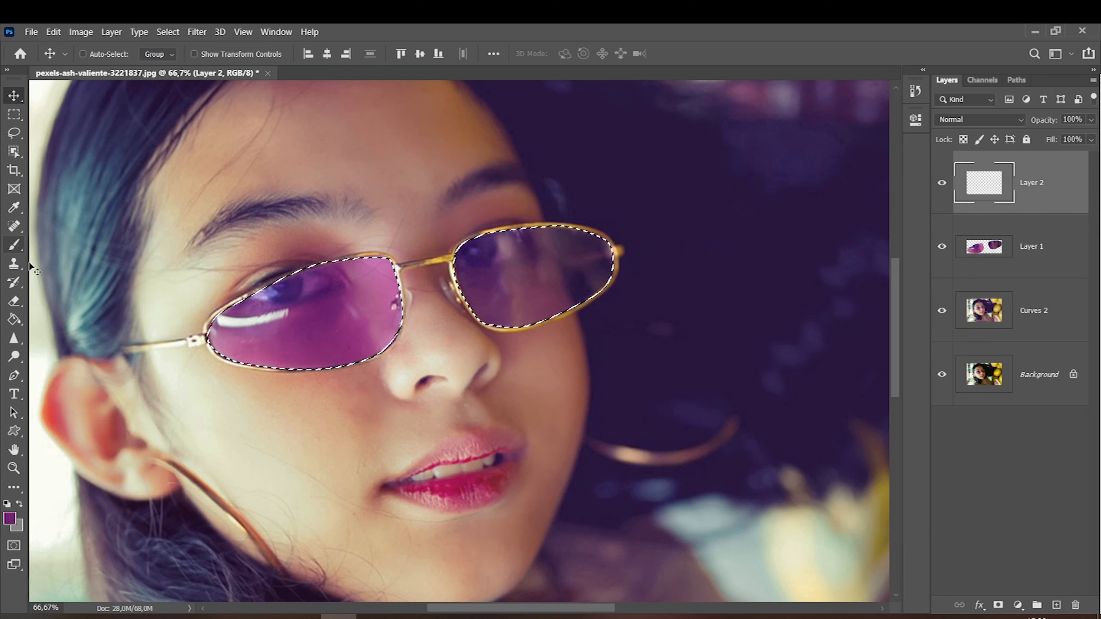
Paint the sampled purple over the middle of the purple lens with a soft brush of about 300 px.
left_click(13, 245)
key("bracketleft")
key("bracketleft")
key("bracketleft")
key("bracketleft")
key("bracketleft")
key("bracketleft")
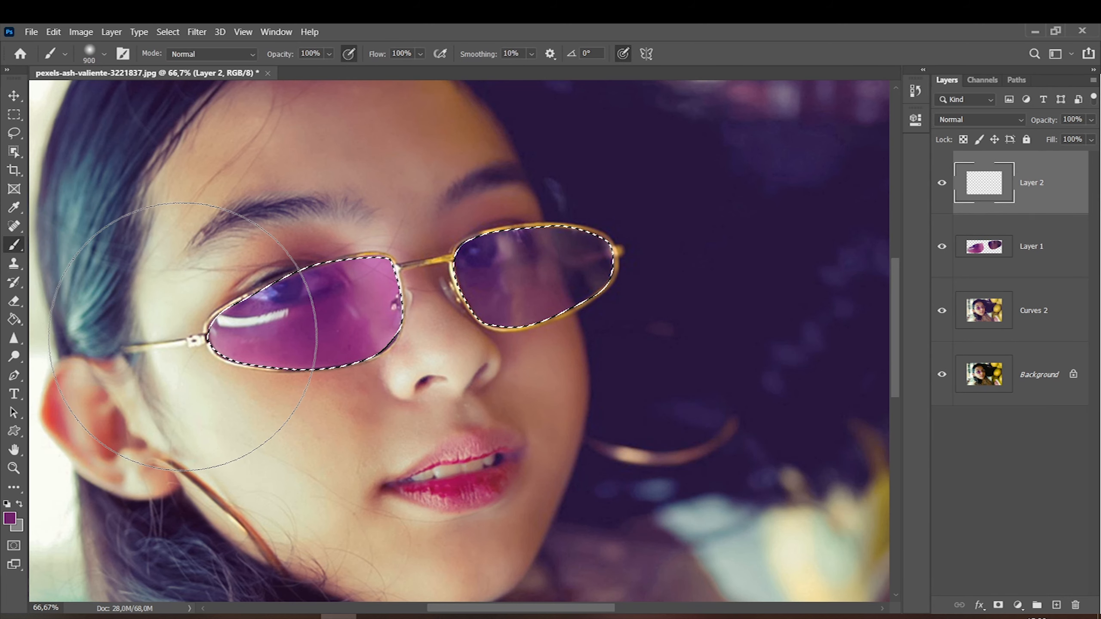
left_click_drag(333, 364, 300, 264)
key("bracketright")
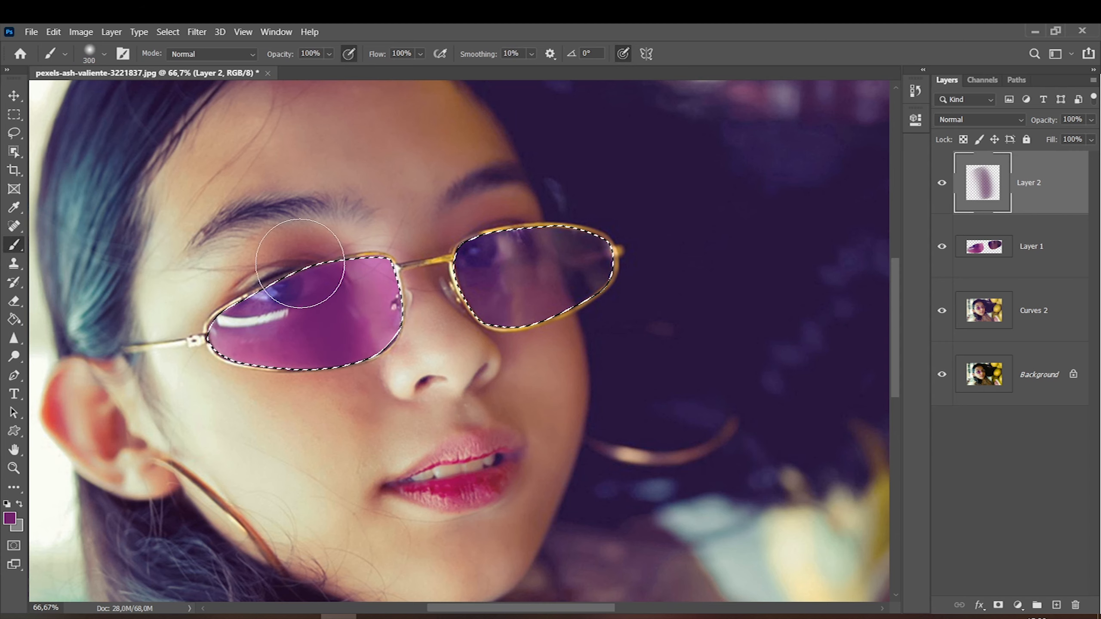
Set the brush opacity to 47% and paint more purple over the eye area of the lens with a larger brush.
key("4")
key("7")
right_click(392, 273)
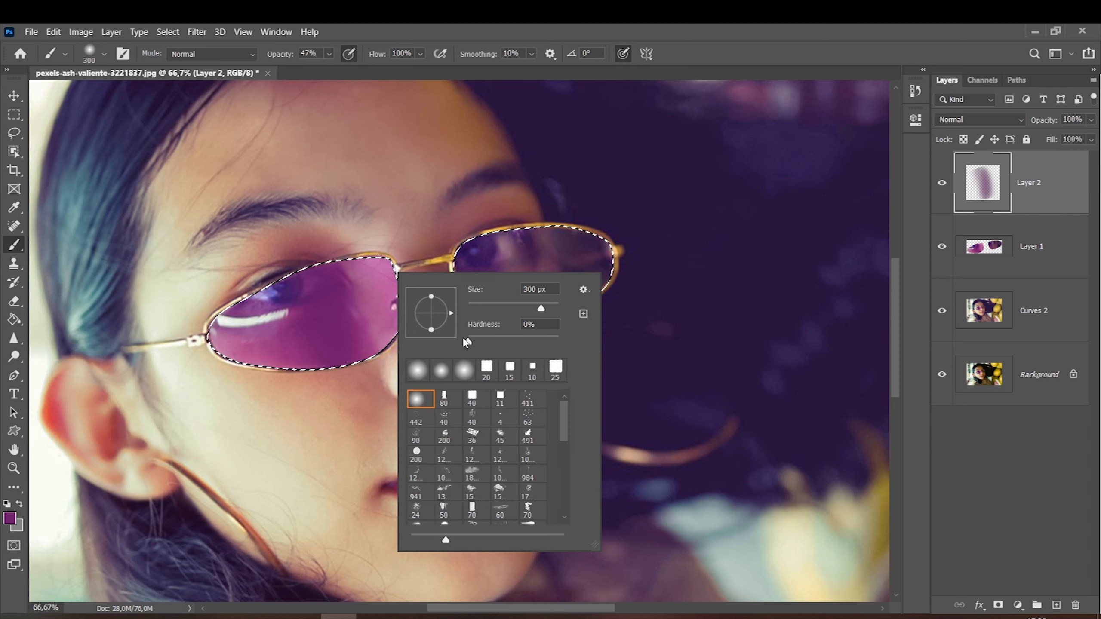
key("Return")
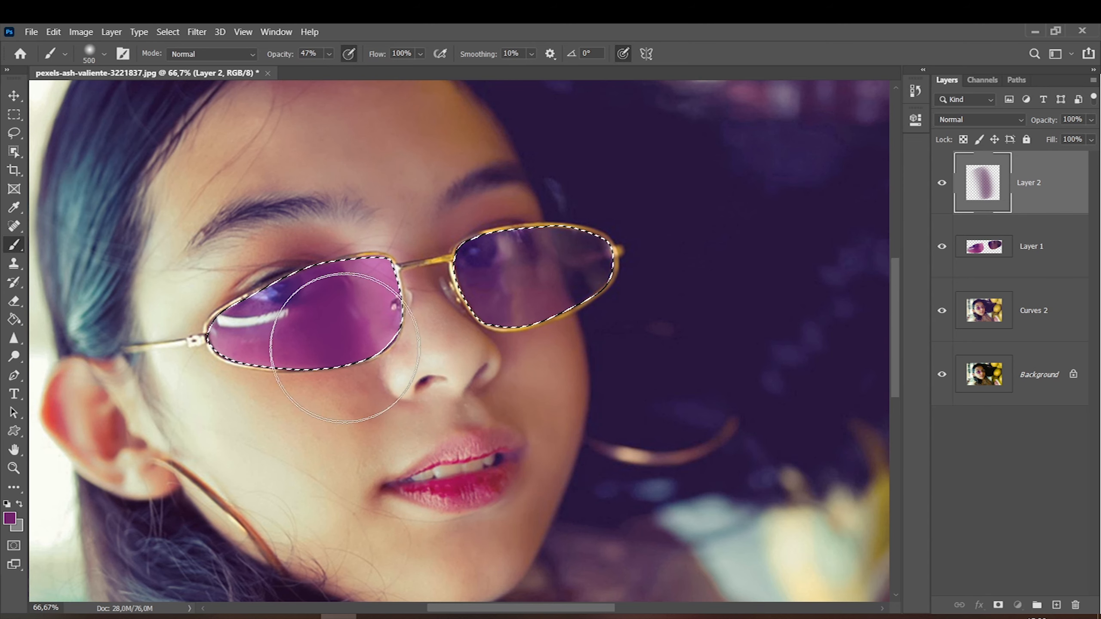
key("bracketright")
mouse_move(294, 274)
left_mouse_down()
mouse_move(292, 240)
mouse_move(296, 321)
mouse_move(280, 265)
left_mouse_up()
Set the foreground colour to pink #da6bba and paint it over the lens's inner side near the nose.
key("n")
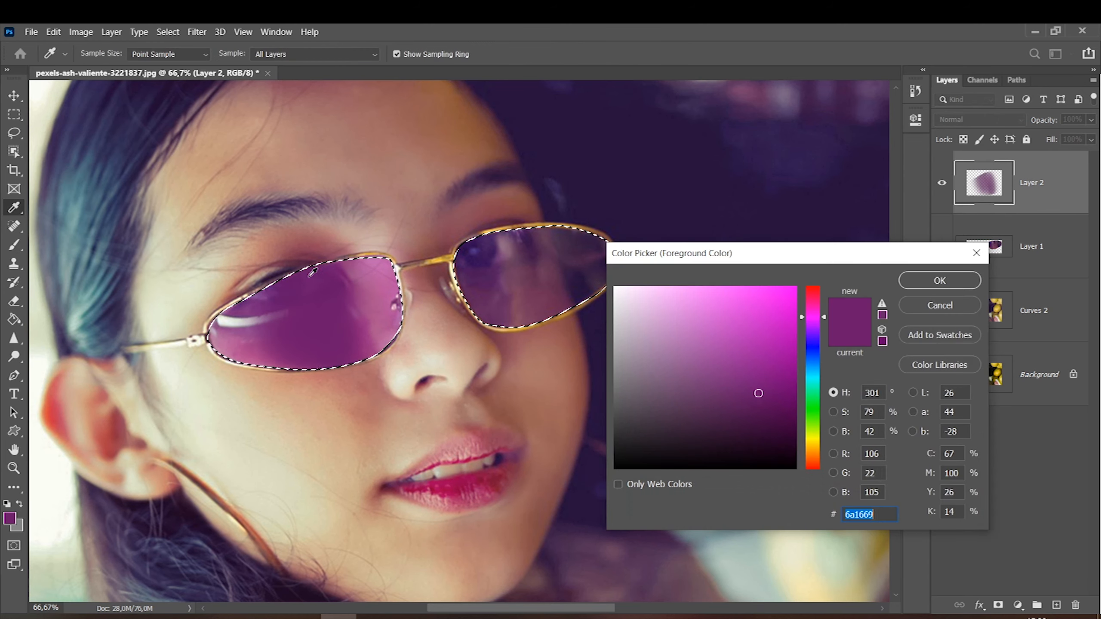
left_click(381, 286)
left_click_drag(710, 338, 700, 308)
key("Return")
key("bracketright")
left_click_drag(356, 315, 359, 274)
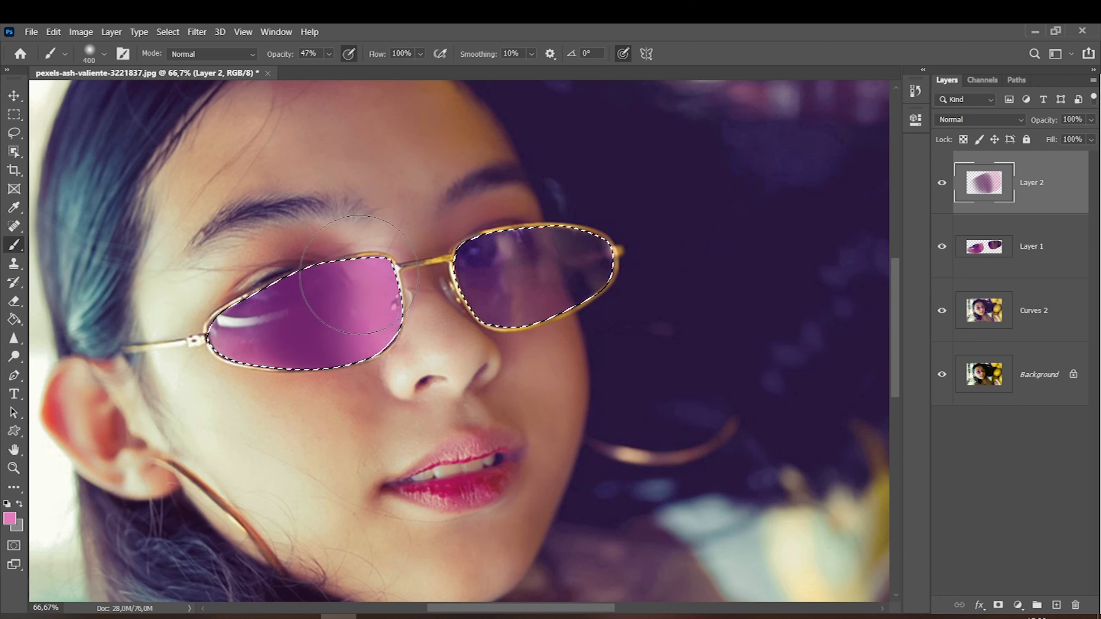
Set the foreground colour to a light pink near #dc94c7 and paint it over the outer side of the left lens.
left_click(9, 518)
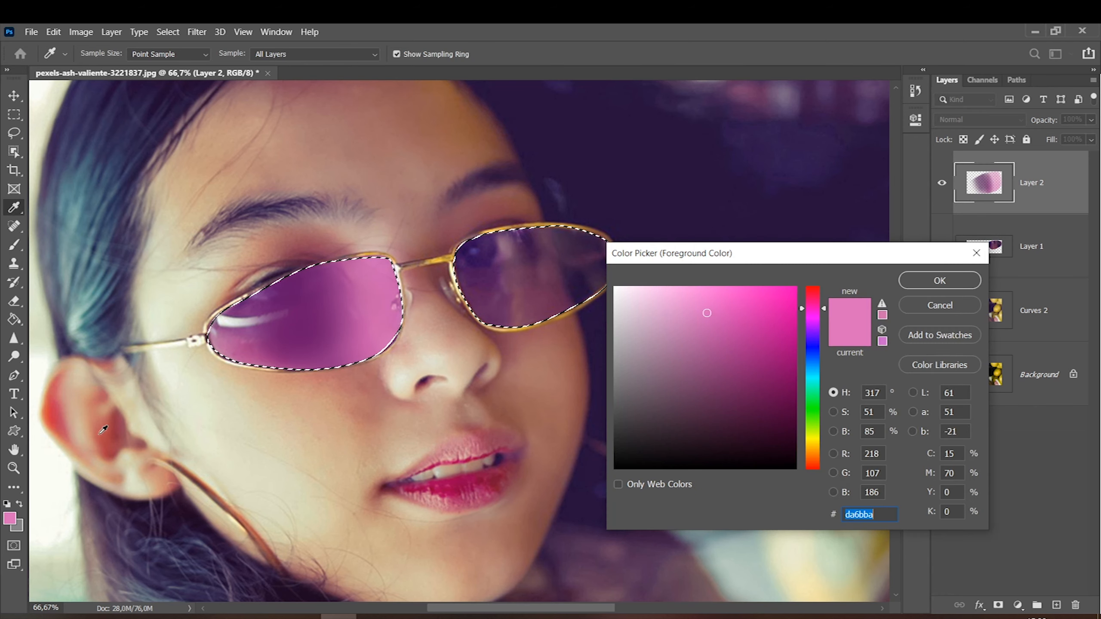
left_click(229, 343)
left_click_drag(689, 343, 675, 312)
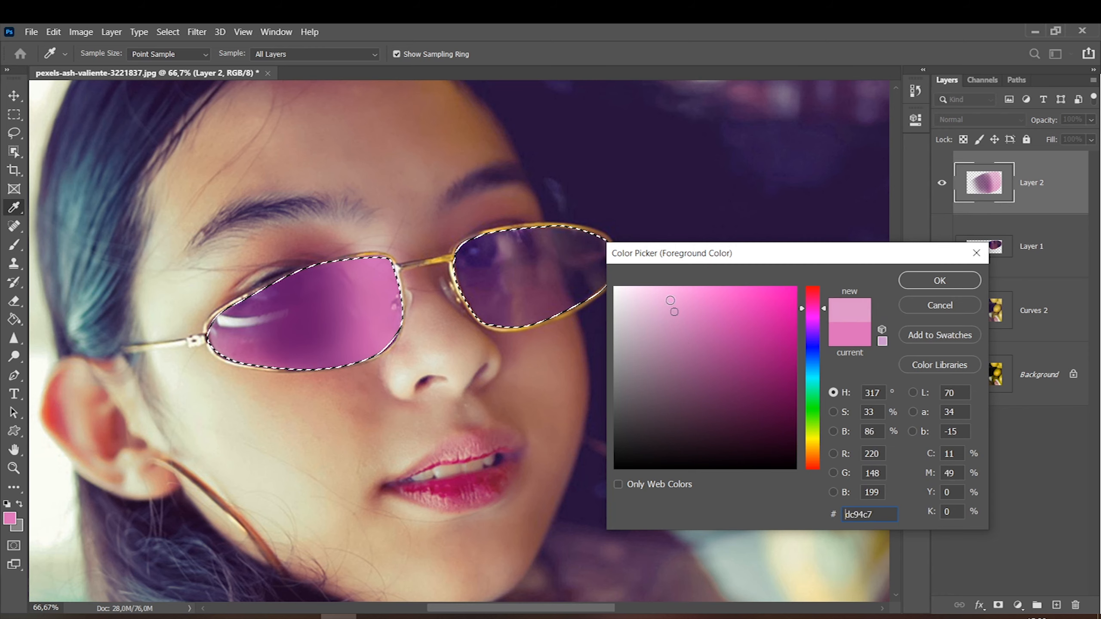
key("Return")
left_click_drag(281, 374, 218, 307)
Set the foreground colour to white and paint a glossy highlight streak on the left lens with a small brush of about 70 px.
key("bracketleft")
key("bracketleft")
key("bracketleft")
key("bracketleft")
key("bracketleft")
key("bracketleft")
left_click(7, 519)
left_click_drag(666, 342, 391, 174)
key("Return")
key("bracketleft")
key("bracketleft")
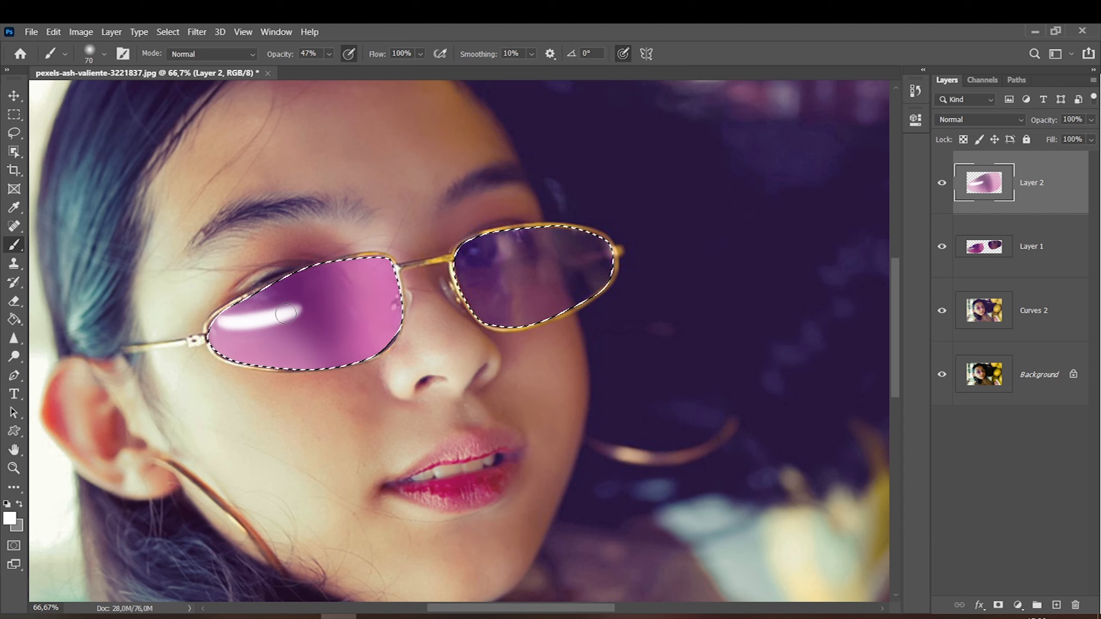
Sample dark purple #6a196b from the left lens and paint it over the inner part of the right lens with a 300 px brush.
left_click(9, 518)
left_click(308, 290)
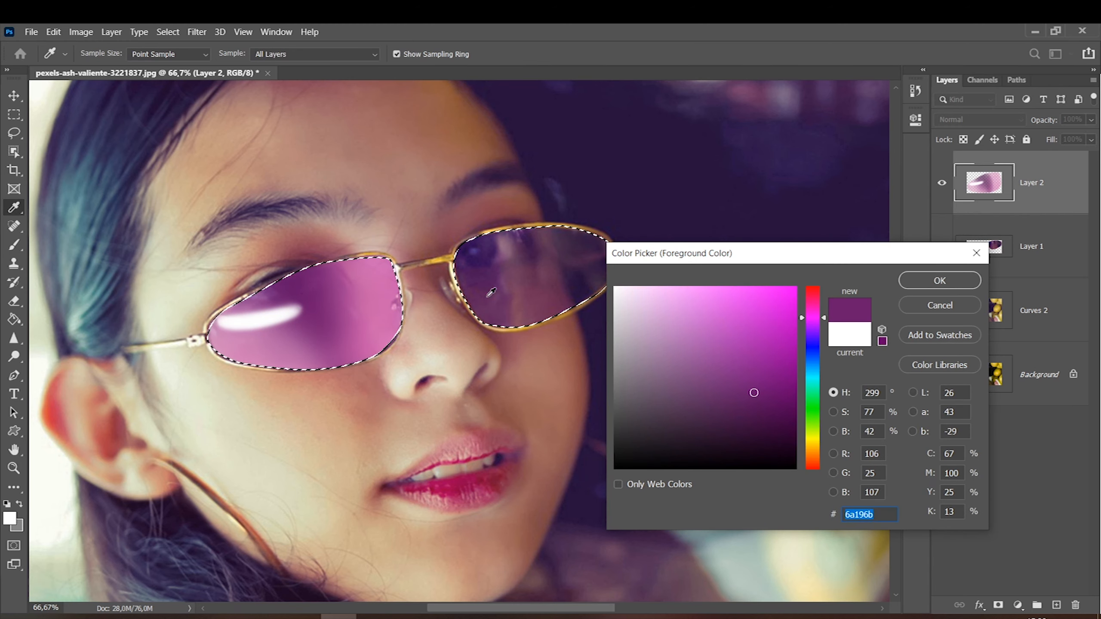
key("Return")
key("b")
key("bracketright")
key("bracketright")
key("bracketright")
key("bracketright")
mouse_move(315, 242)
left_mouse_down()
mouse_move(504, 283)
mouse_move(520, 156)
left_mouse_up()
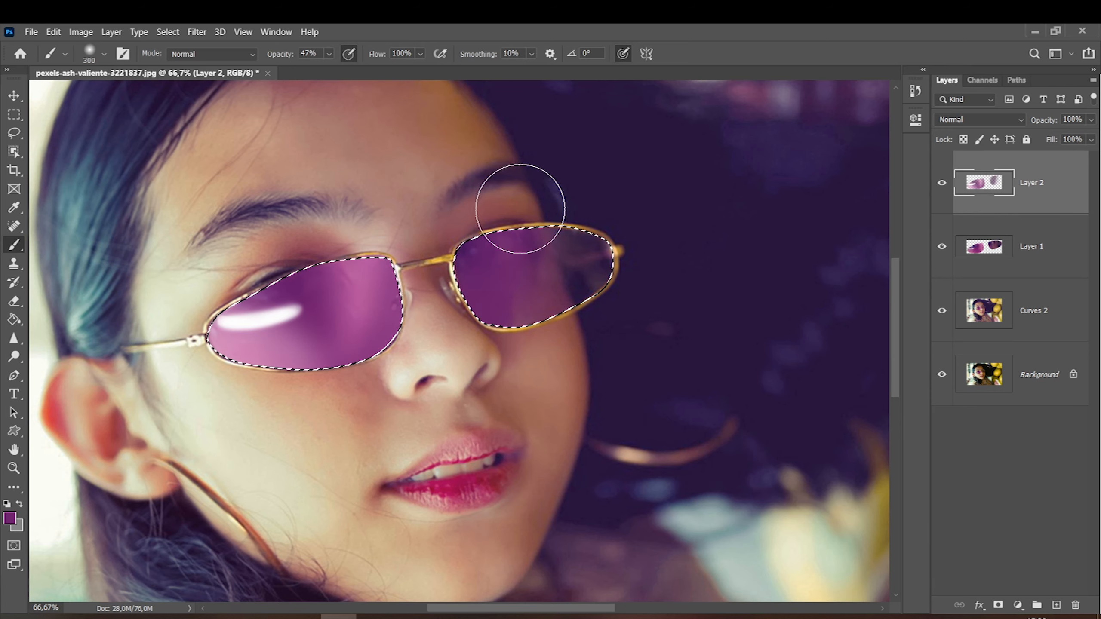
Sample pink #ce81b8 and paint a lighter band down the middle of the right lens with a 200 px brush.
left_click(10, 517)
left_click(321, 263)
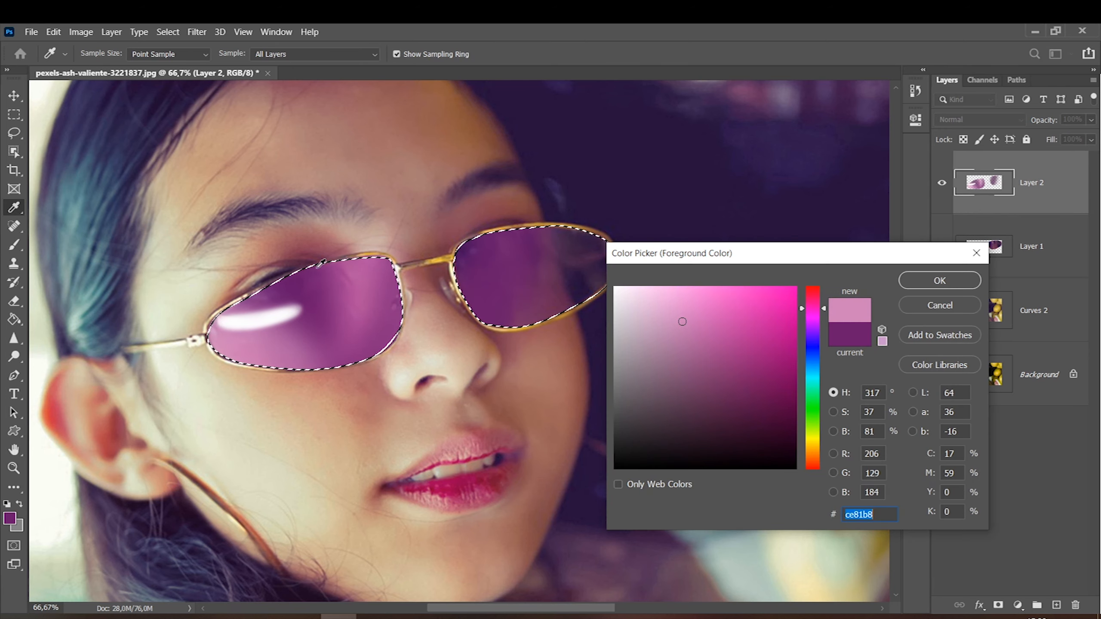
key("Return")
left_click_drag(561, 214, 529, 271)
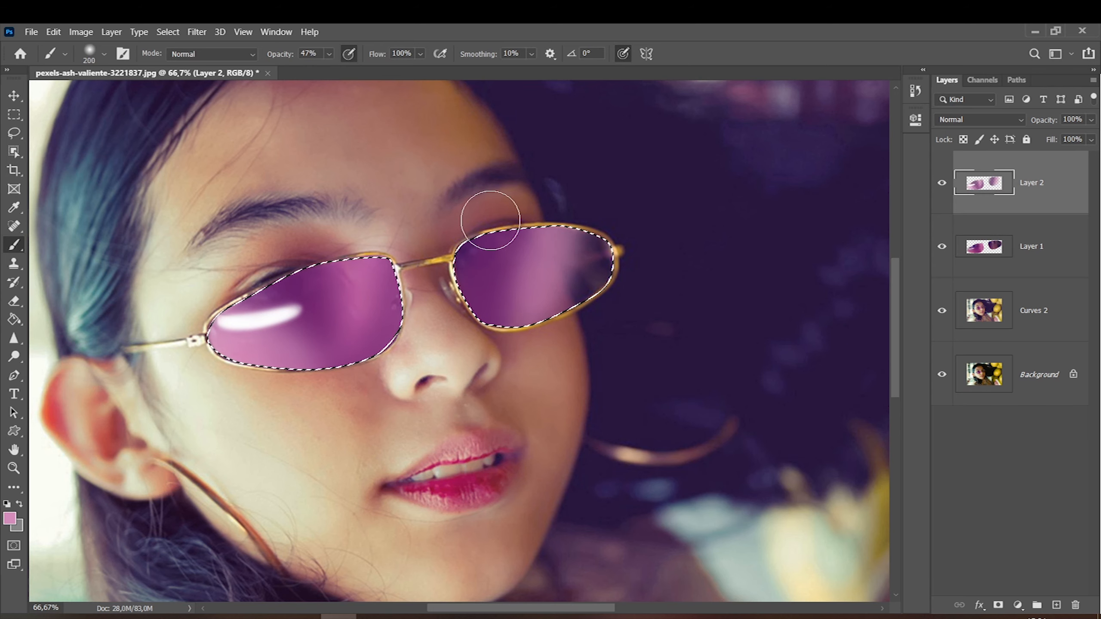
Sample magenta #a13e91 from the left lens and paint it over the outer side of the right lens with a 250 px brush.
left_click(10, 518)
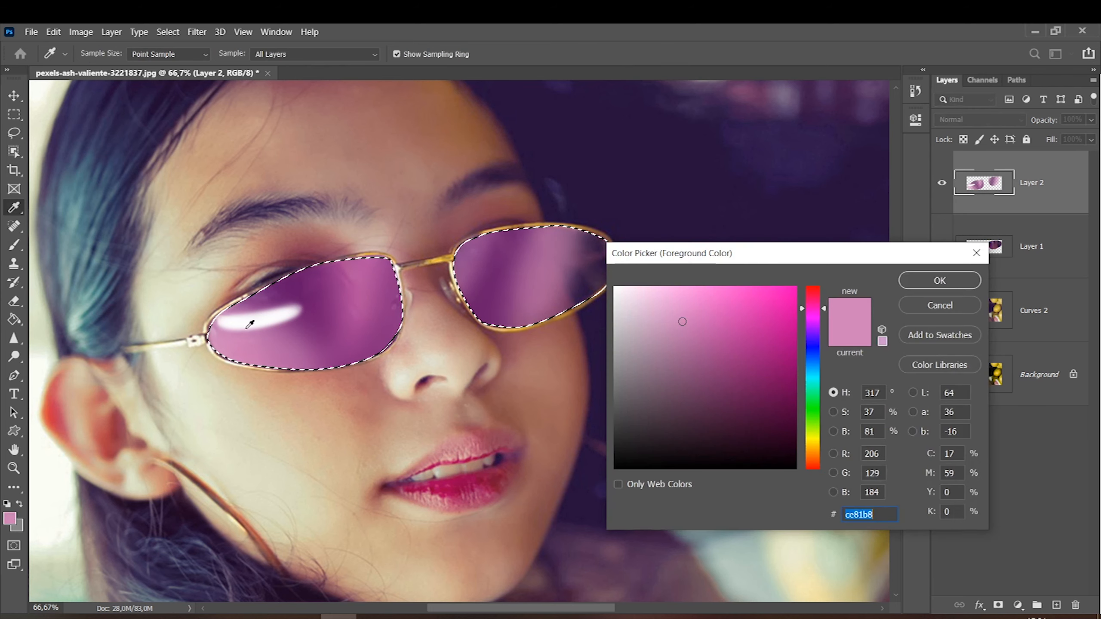
left_click(360, 316)
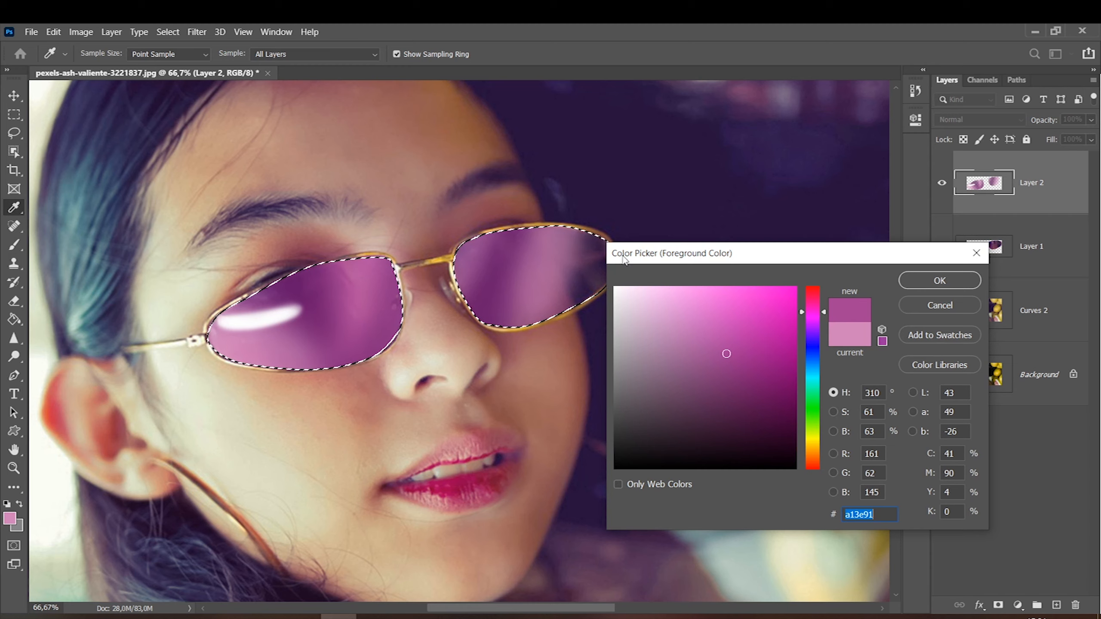
key("Return")
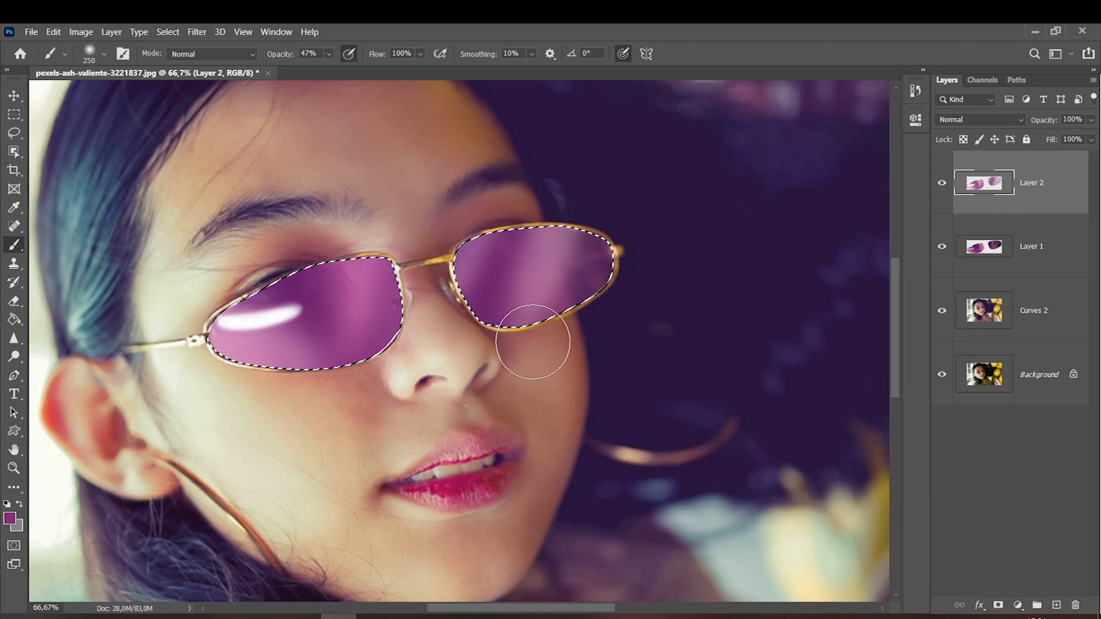
Paint a white highlight streak on the right lens with an 80 px brush and lower the brush opacity to 12%.
left_click(329, 54)
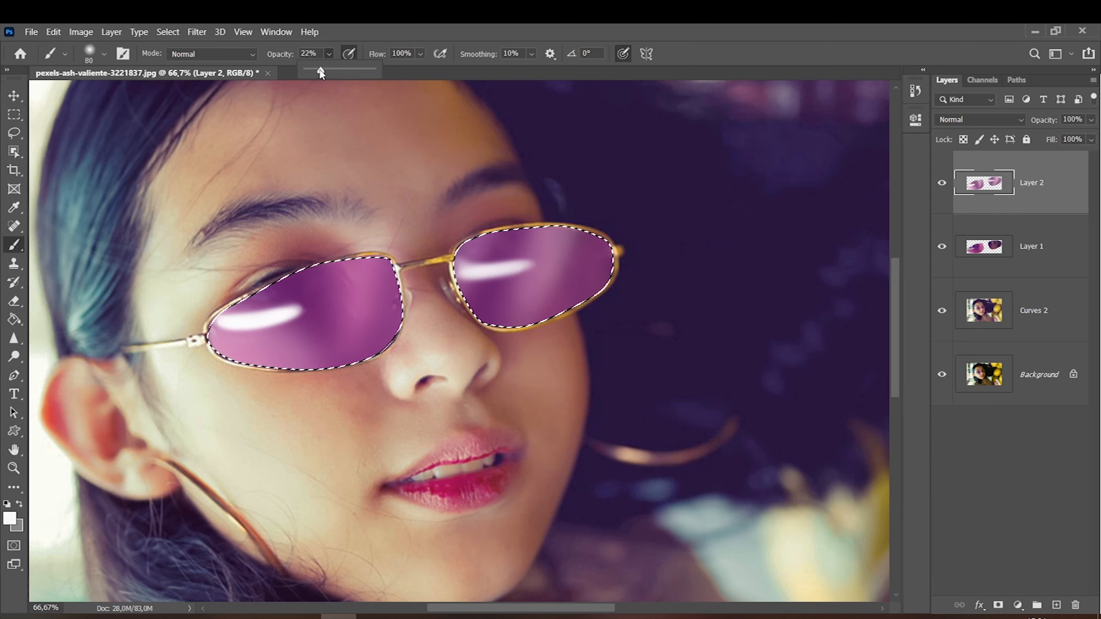
left_click_drag(321, 71, 316, 74)
key("bracketright")
key("bracketright")
key("bracketright")
key("bracketright")
key("bracketright")
key("bracketright")
key("bracketright")
key("bracketright")
key("bracketright")
key("bracketright")
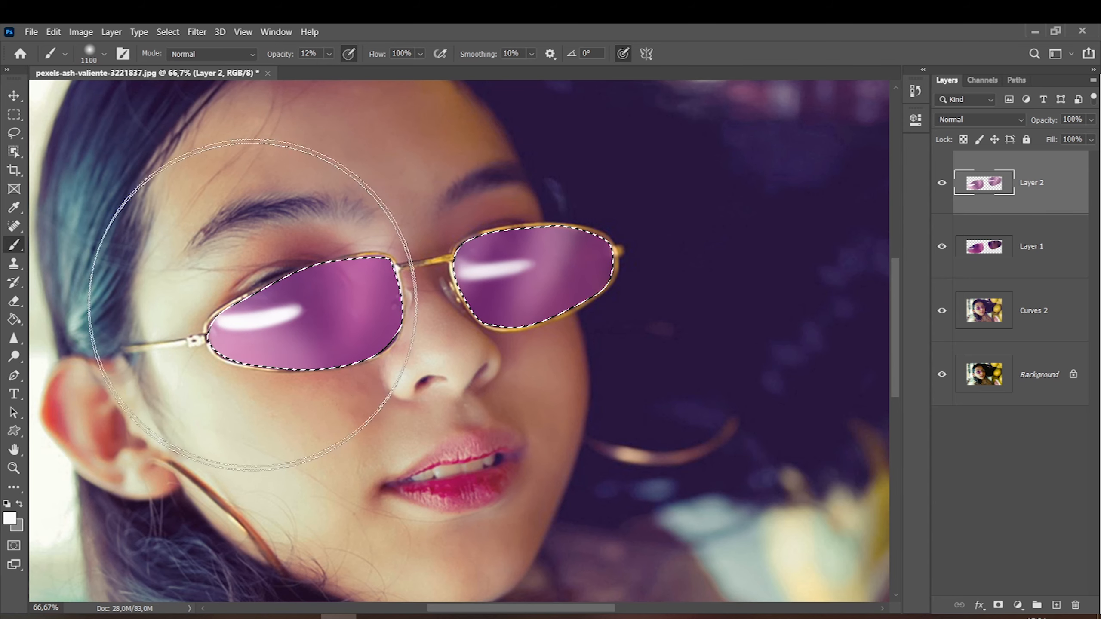
Brush a faint white haze over the upper part of the left lens with a 500 px brush and clear the lens selection.
key("bracketleft")
key("bracketleft")
key("bracketleft")
key("bracketleft")
key("bracketleft")
key("ctrl+d")
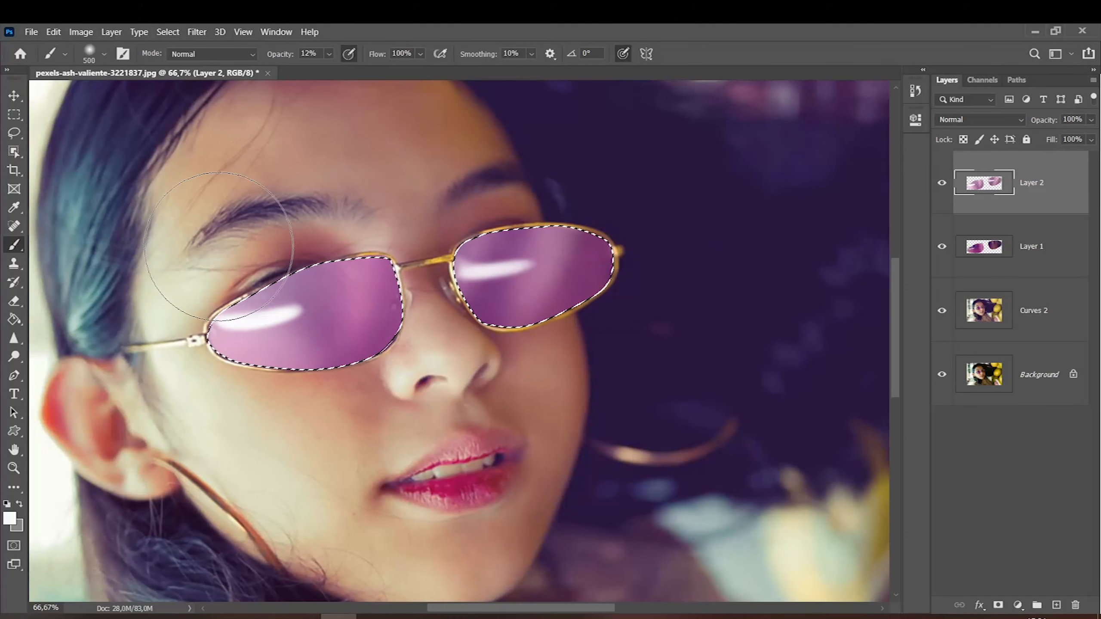
key("bracketleft")
key("bracketleft")
key("bracketleft")
key("bracketleft")
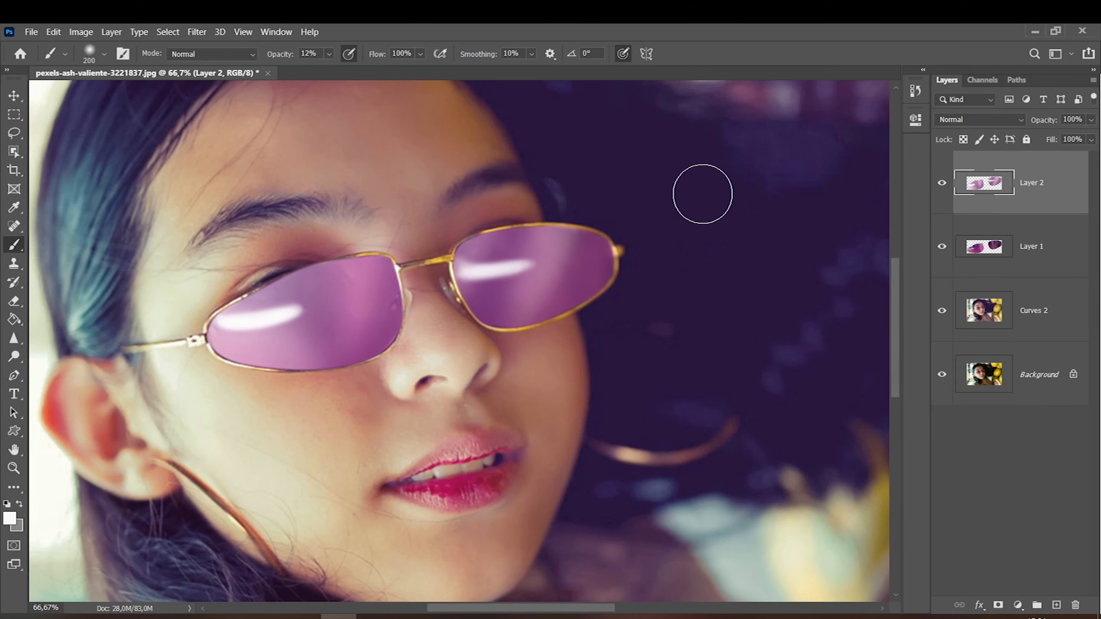
Set Layer 2's blend mode to Soft Light and compare the lenses with the layer hidden and shown.
left_click(942, 181)
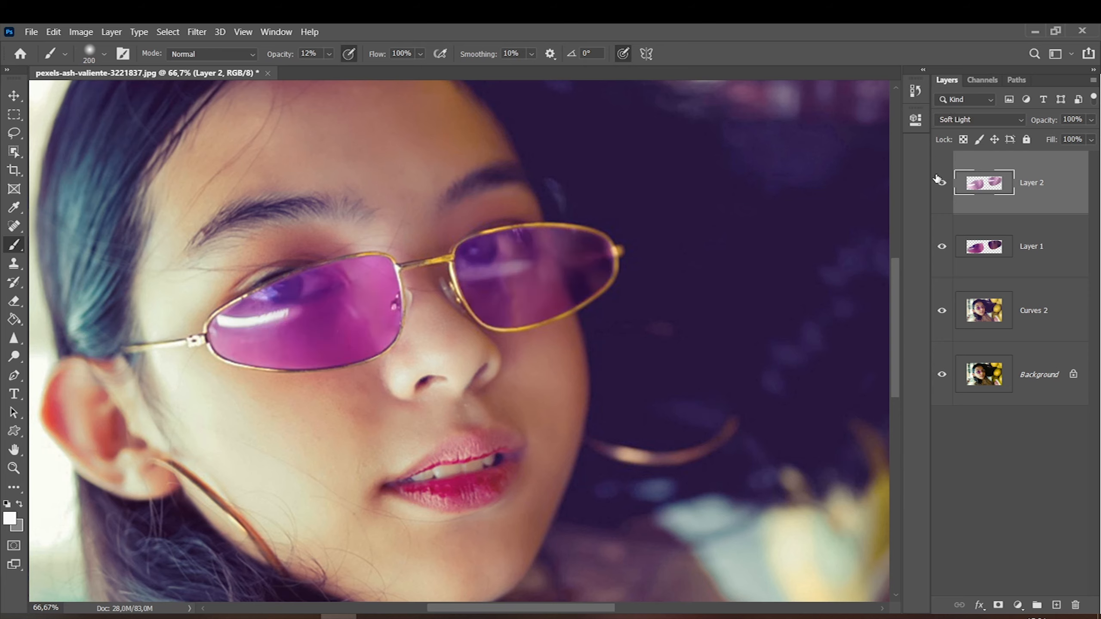
left_click(979, 119)
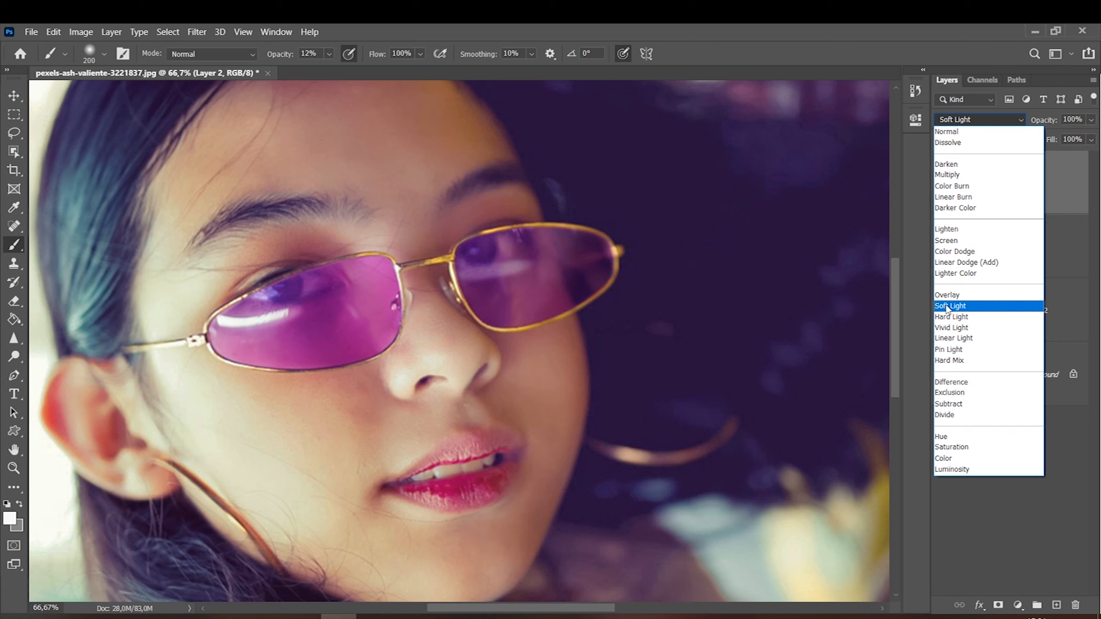
left_click(947, 307)
left_click(941, 182)
left_click(941, 182)
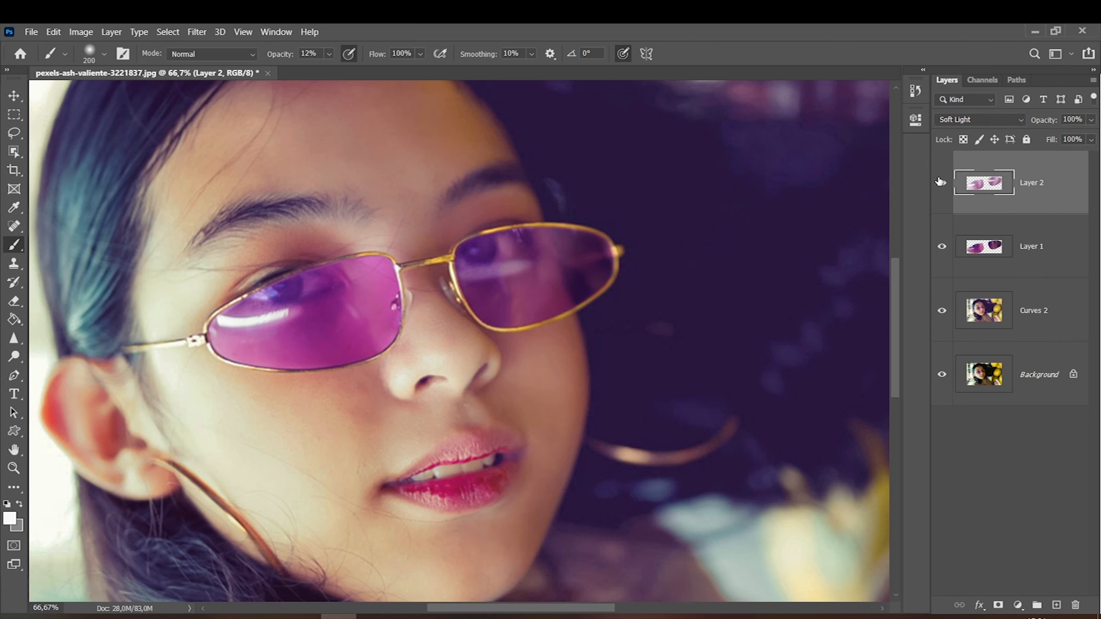
left_click(942, 184)
left_click(943, 182)
Duplicate Layer 2 and set the copy's blend mode to Normal.
key("ctrl+j")
left_click(951, 120)
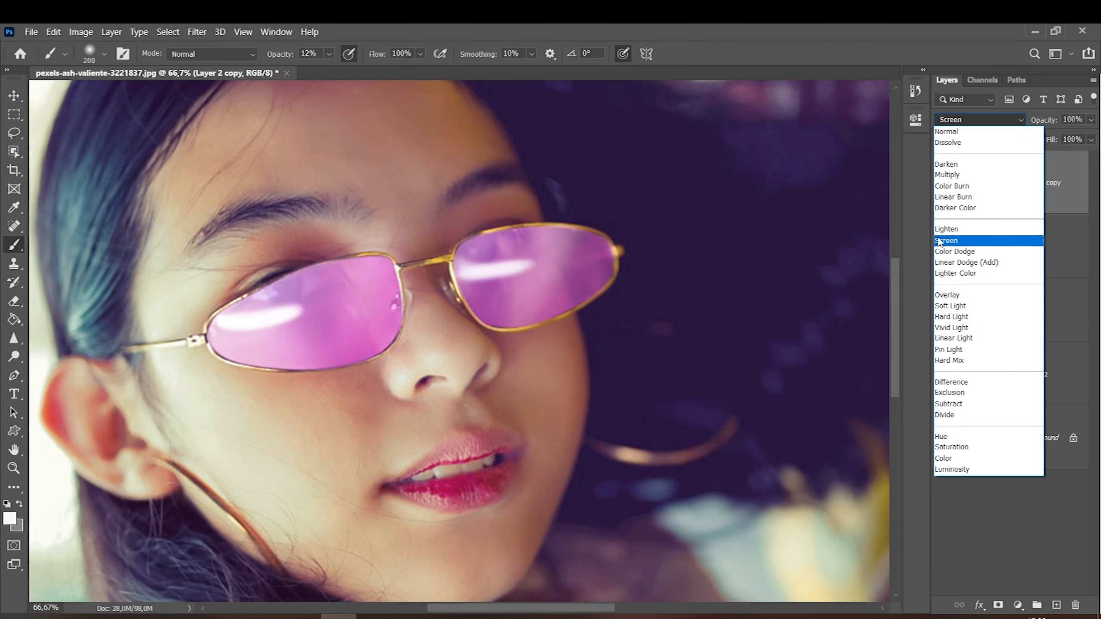
left_click(947, 132)
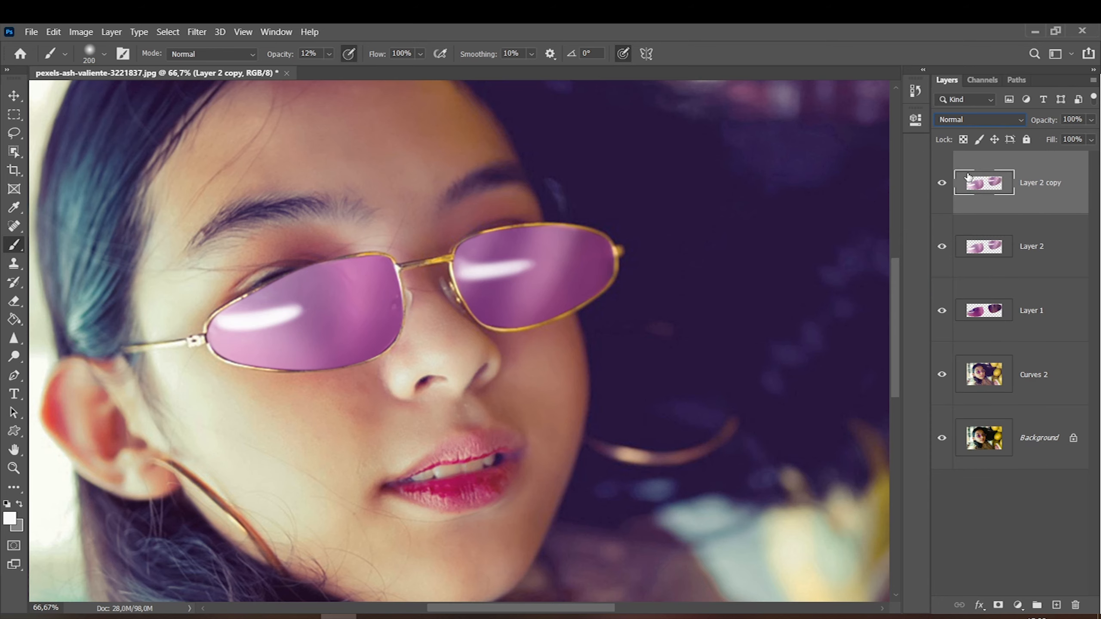
Adjust the Underlying Layer range of Blend If for the Layer 2 copy so the eyes show through the lenses.
double_click(1043, 202)
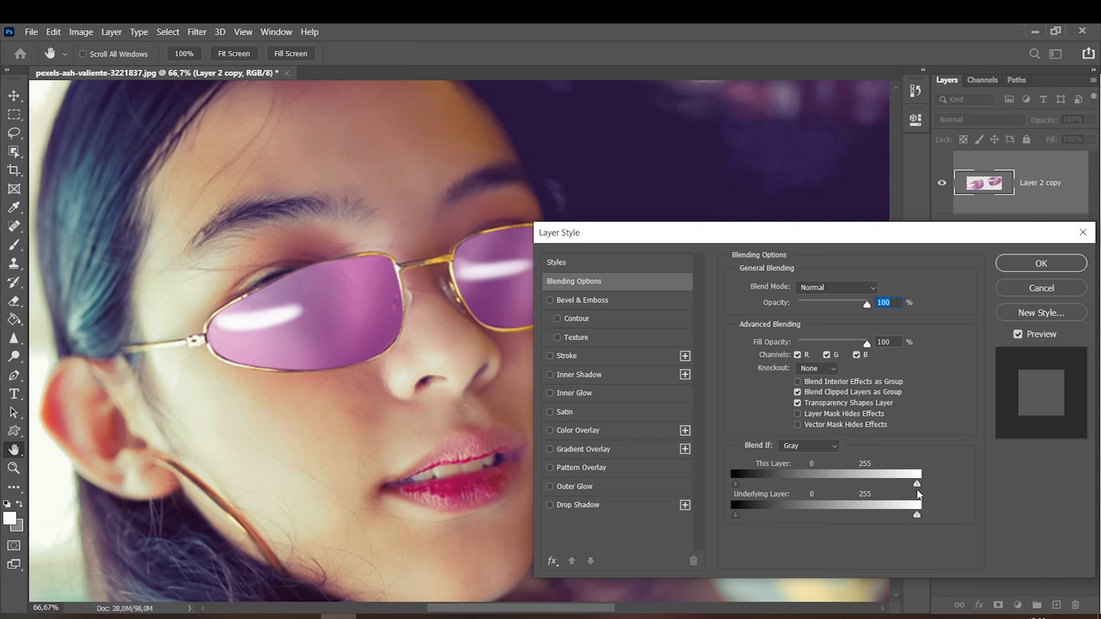
left_click_drag(916, 485, 928, 461)
mouse_move(746, 518)
left_mouse_down()
mouse_move(807, 518)
mouse_move(734, 518)
left_mouse_up()
left_click_drag(741, 516, 804, 515)
left_click_drag(916, 516, 868, 521)
left_click(1029, 278)
key("b")
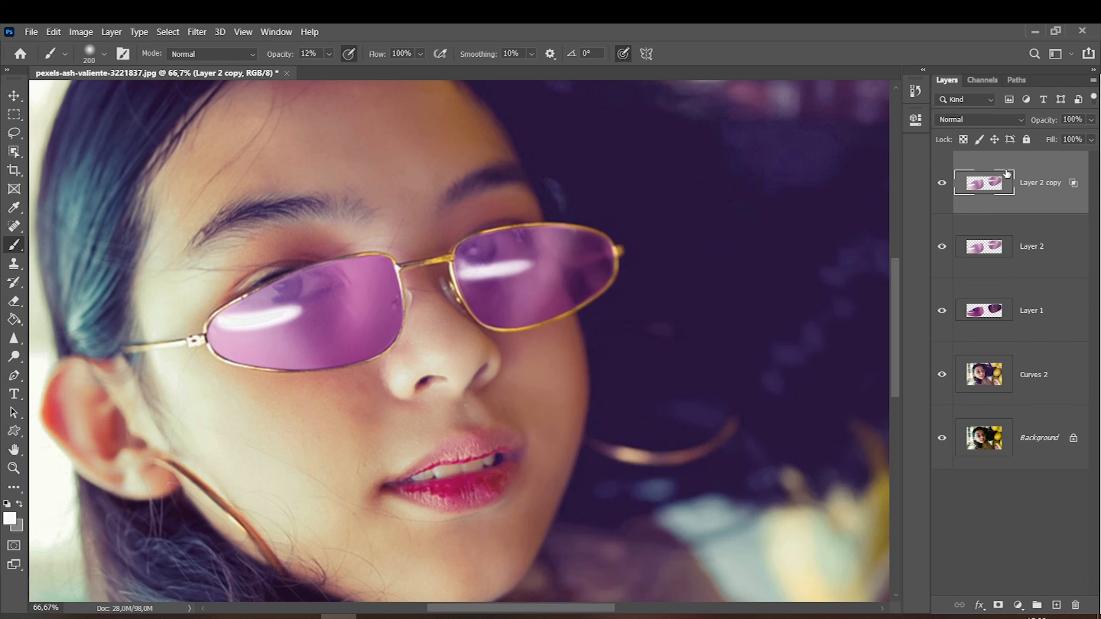
Hide the Layer 2 copy and Layer 2, and make Layer 1 the active layer.
left_click(942, 183)
left_click(942, 246)
left_click(942, 246)
left_click(942, 247)
left_click(1032, 311)
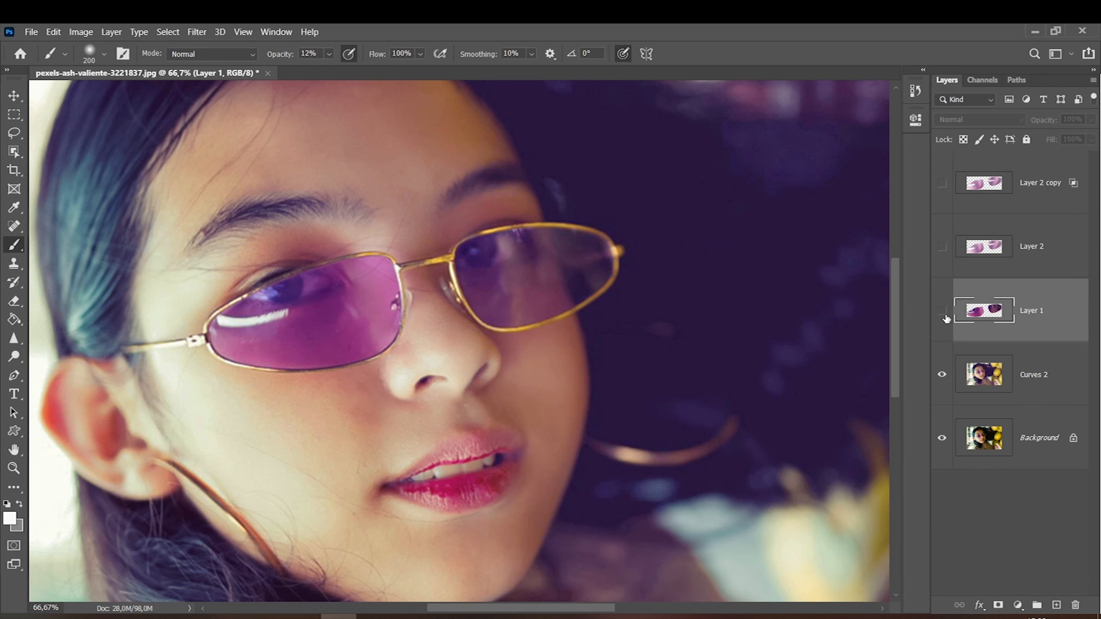
left_click(14, 96)
left_click_drag(298, 335, 326, 256)
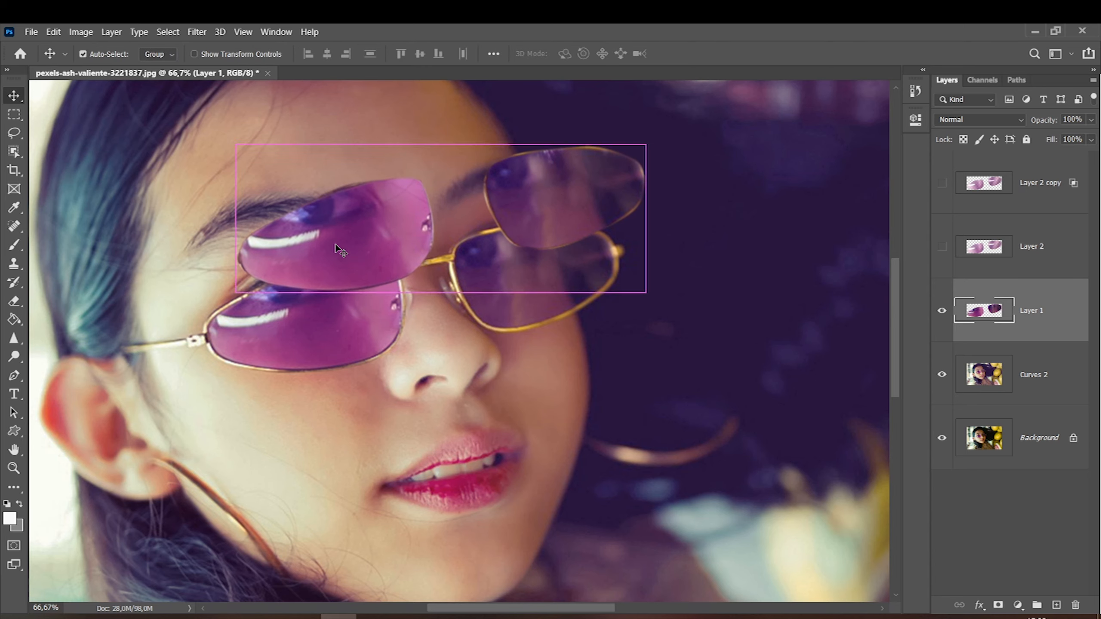
key("ctrl+z")
Load Layer 1's lens shapes as a selection and apply a Gaussian Blur with a radius of 30.4 pixels.
left_click(990, 311, "ctrl")
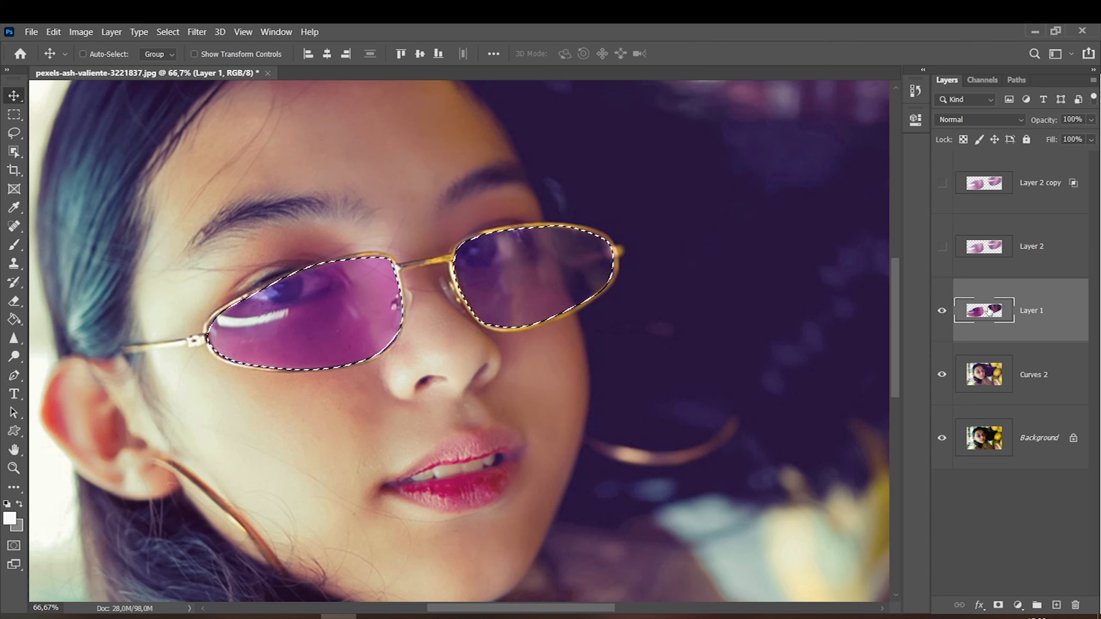
left_click(196, 32)
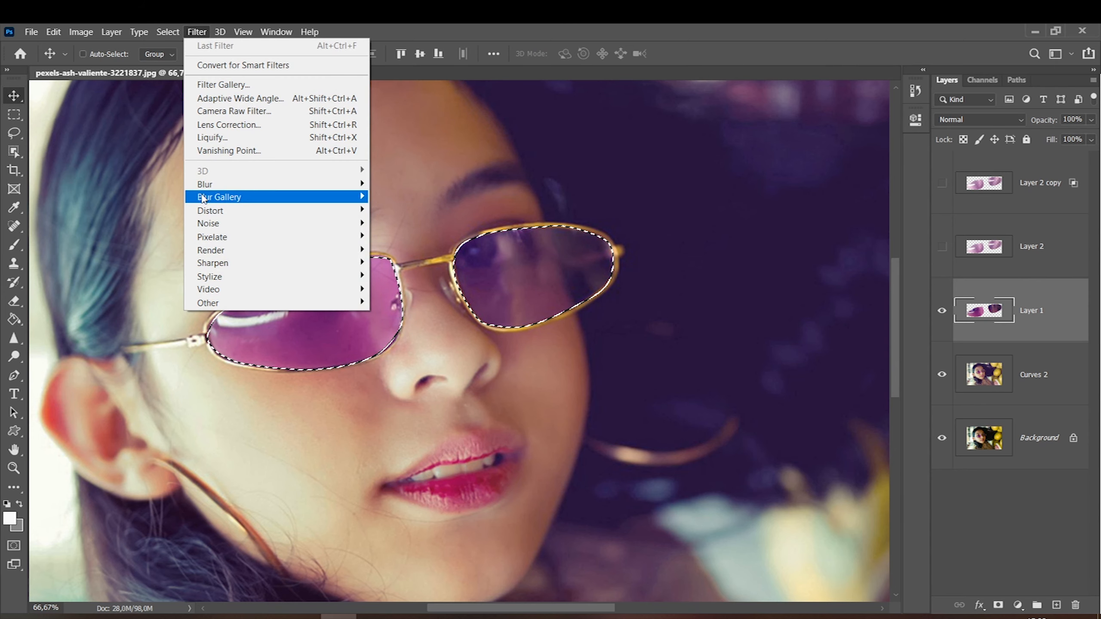
mouse_move(211, 184)
left_click(408, 237)
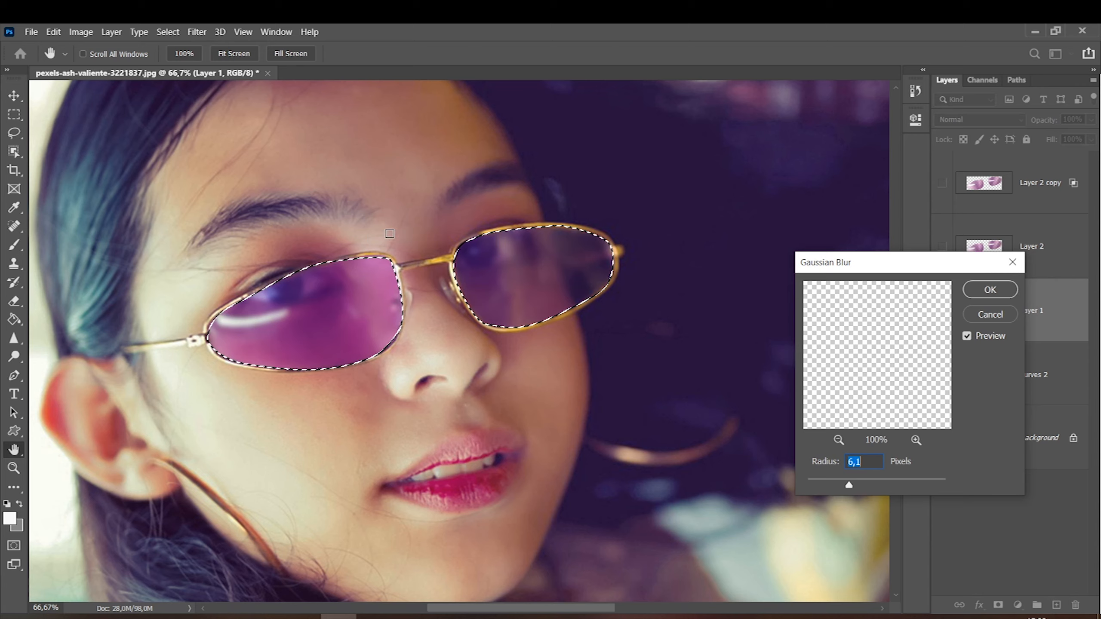
mouse_move(870, 482)
left_mouse_down()
mouse_move(880, 478)
mouse_move(855, 480)
mouse_move(873, 485)
left_mouse_up()
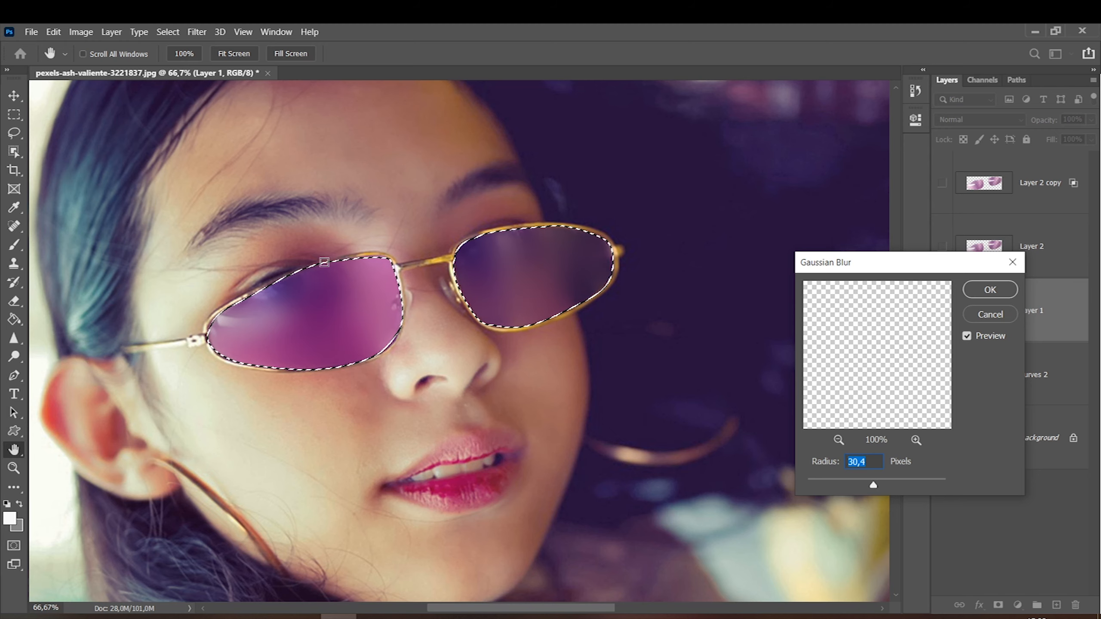
key("Return")
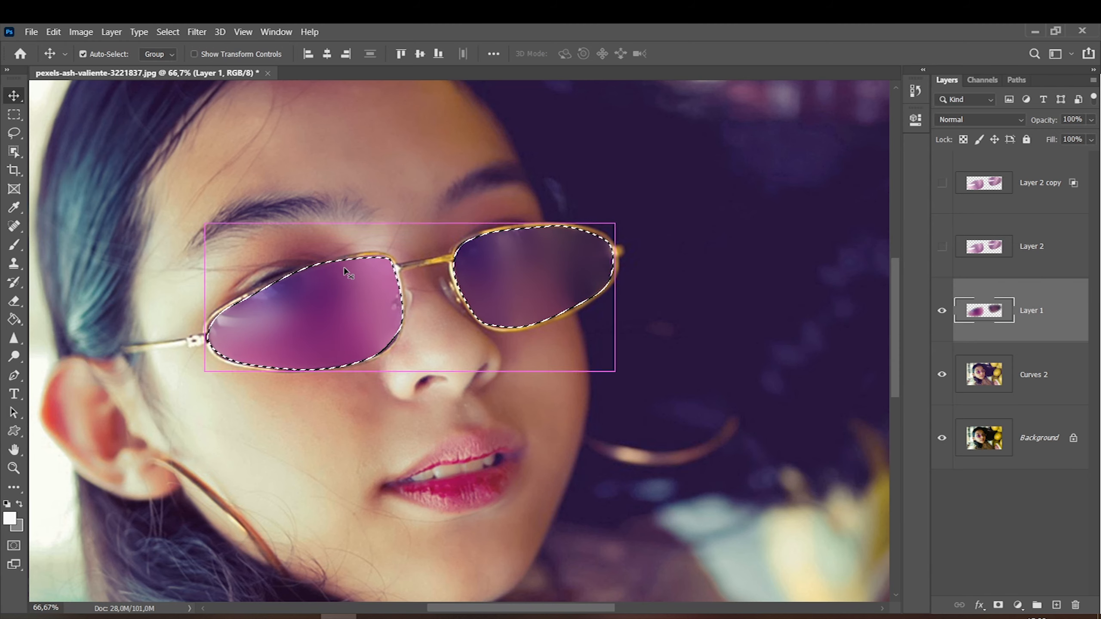
Duplicate the blurred lens content six times and merge the copies back into Layer 1 to make its edges solid.
key("ctrl+j")
key("ctrl+j")
key("ctrl+j")
key("ctrl+j")
key("ctrl+j")
key("ctrl+j")
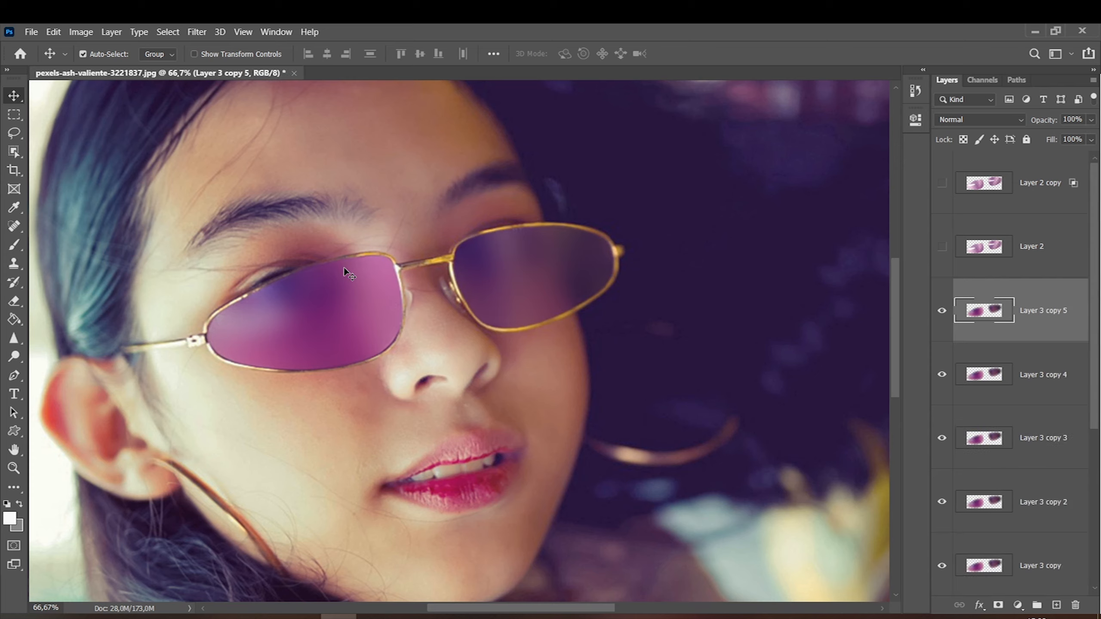
key("ctrl+e")
key("ctrl+e")
key("ctrl+e")
key("ctrl+e")
key("ctrl+e")
key("ctrl+e")
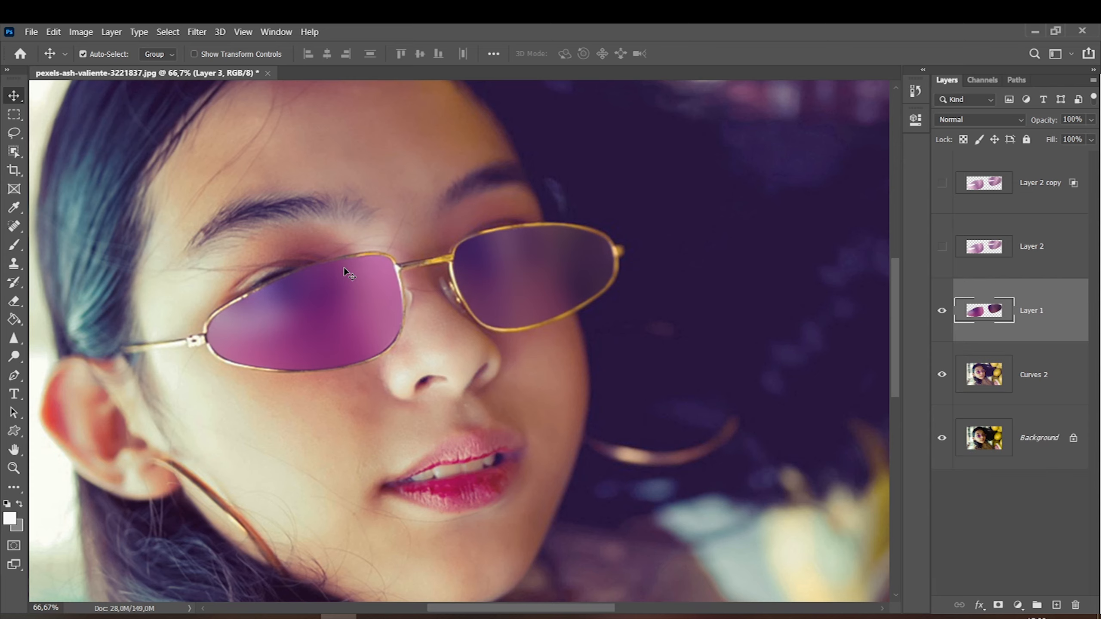
Test-move the merged lens layer, undo the move, and show Layer 2 and its copy again.
left_click_drag(344, 269, 250, 246)
key("ctrl+z")
left_click(942, 246)
left_click(942, 183)
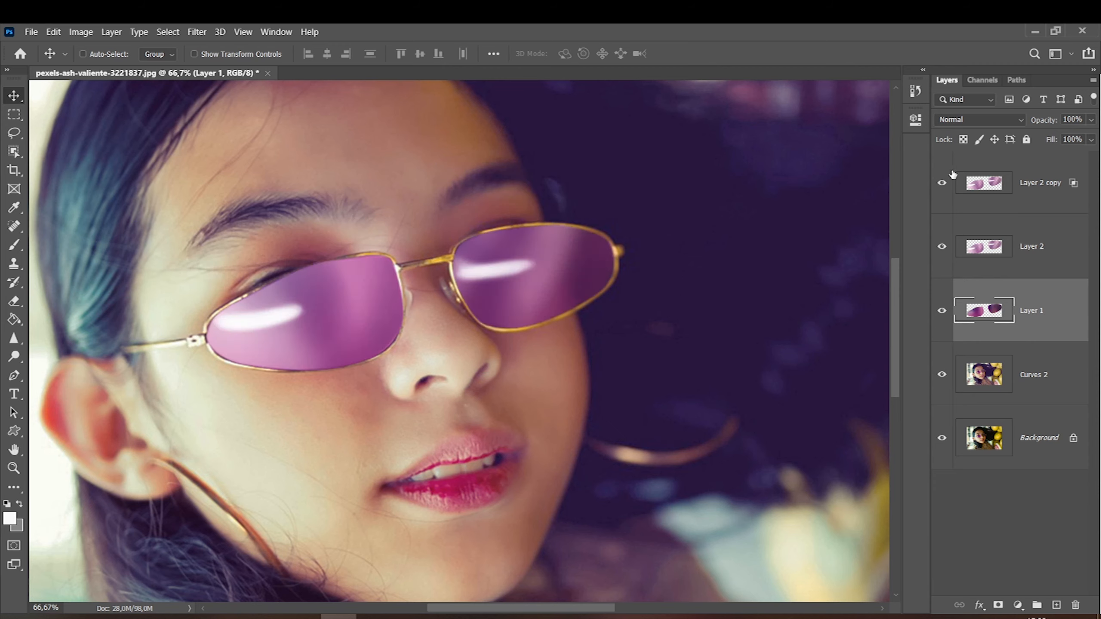
Reduce the opacity of the Layer 2 copy and Layer 2, and set Layer 1's opacity to 70%.
left_click(1041, 189)
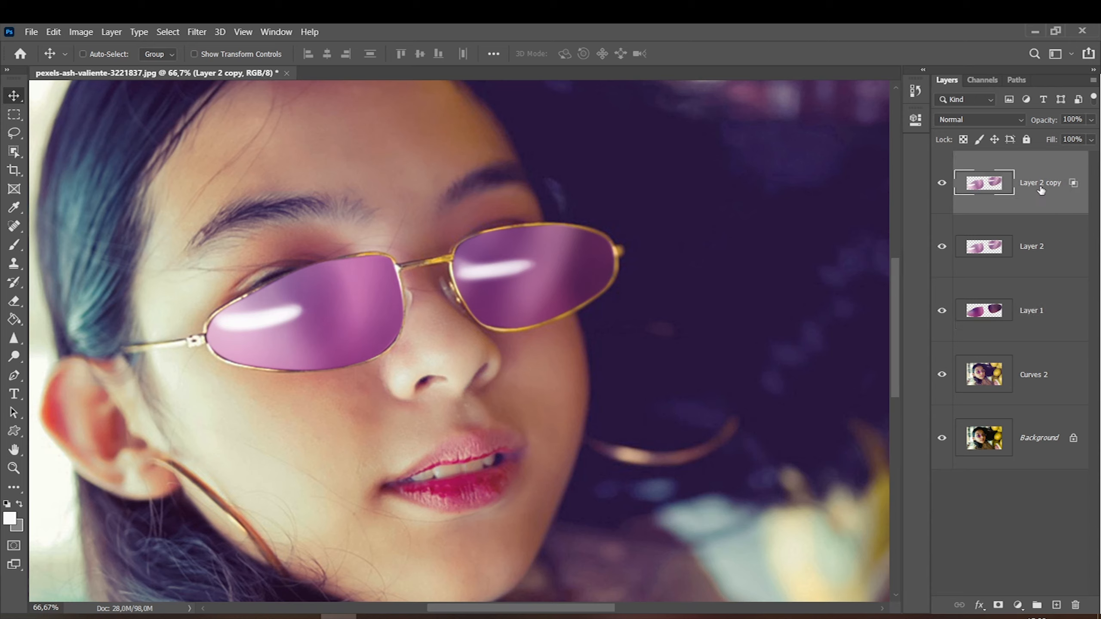
left_click(1091, 120)
mouse_move(1089, 138)
left_mouse_down()
mouse_move(1058, 138)
mouse_move(1072, 139)
left_mouse_up()
left_click(1041, 248)
left_click(1091, 119)
left_click(1018, 319)
key("ctrl+0")
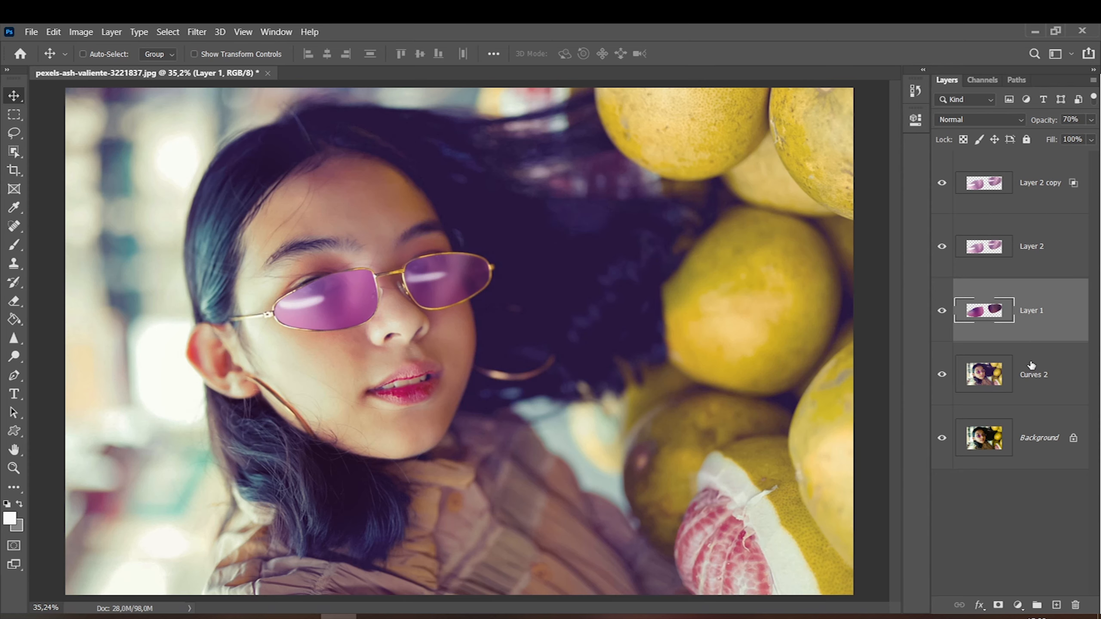
Group Layer 2 copy, Layer 2 and Layer 1 together and compare the lenses with the group hidden and shown.
left_click(1042, 182, "shift")
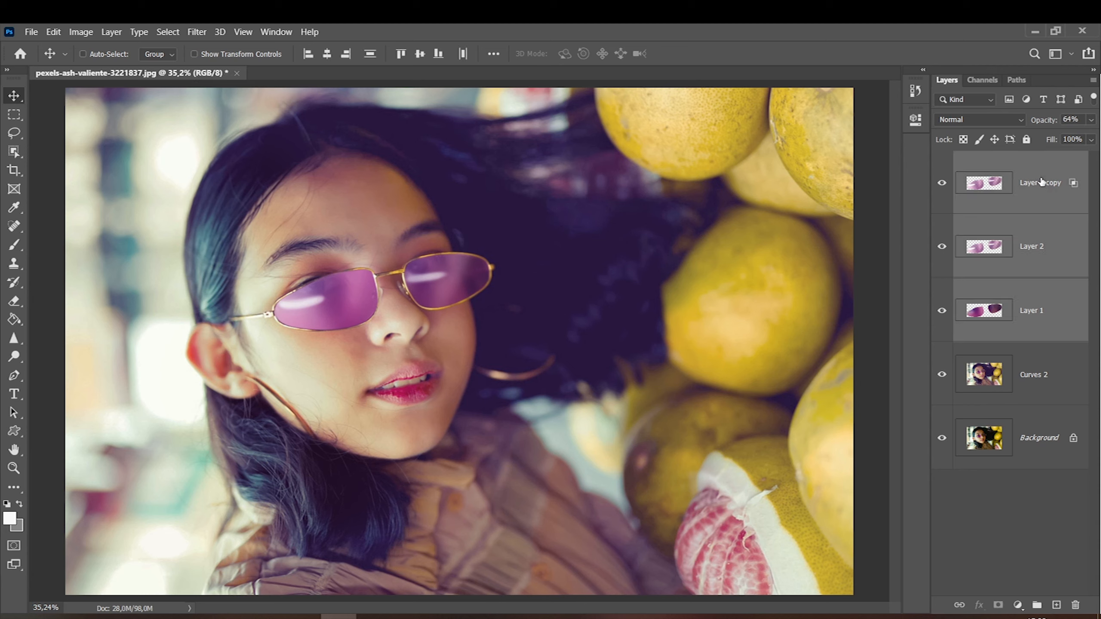
left_click(1040, 306)
left_click(1048, 205, "shift")
right_click(1046, 195)
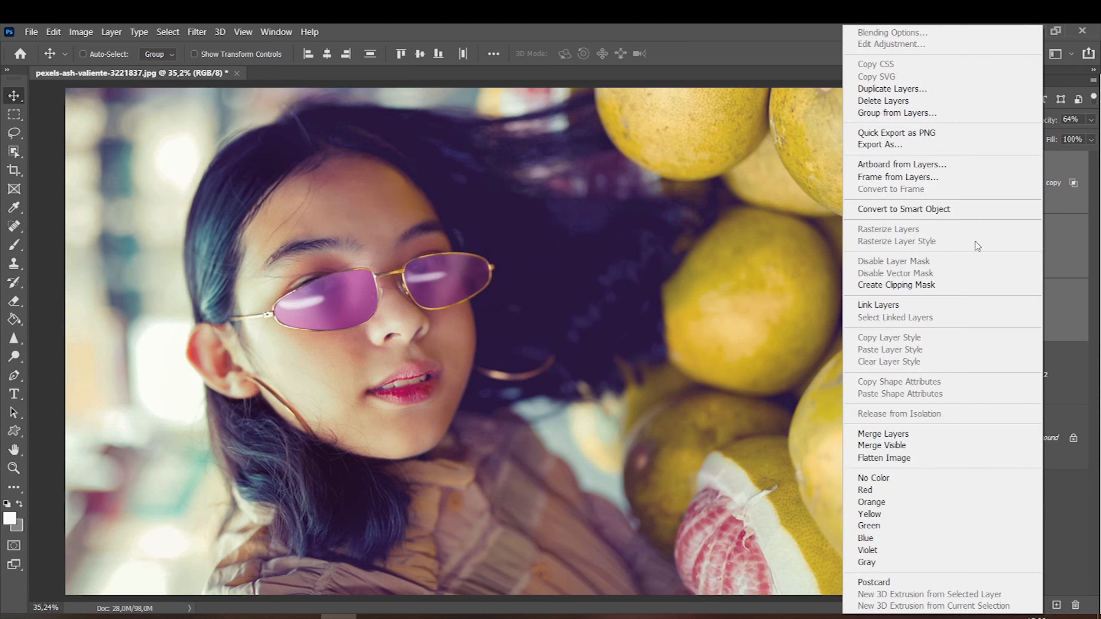
left_click(876, 116)
left_click(697, 227)
left_click(941, 160)
left_click(940, 160)
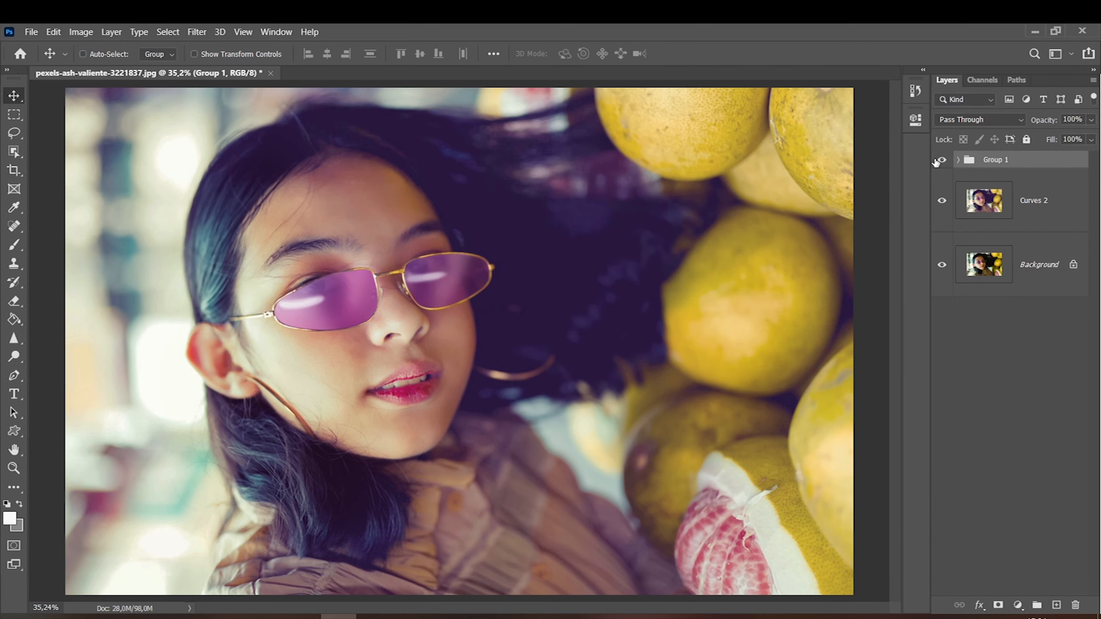
Add a layer mask to Group 1 and paint it with a soft black brush at 30% opacity over parts of the lenses.
left_click(998, 605)
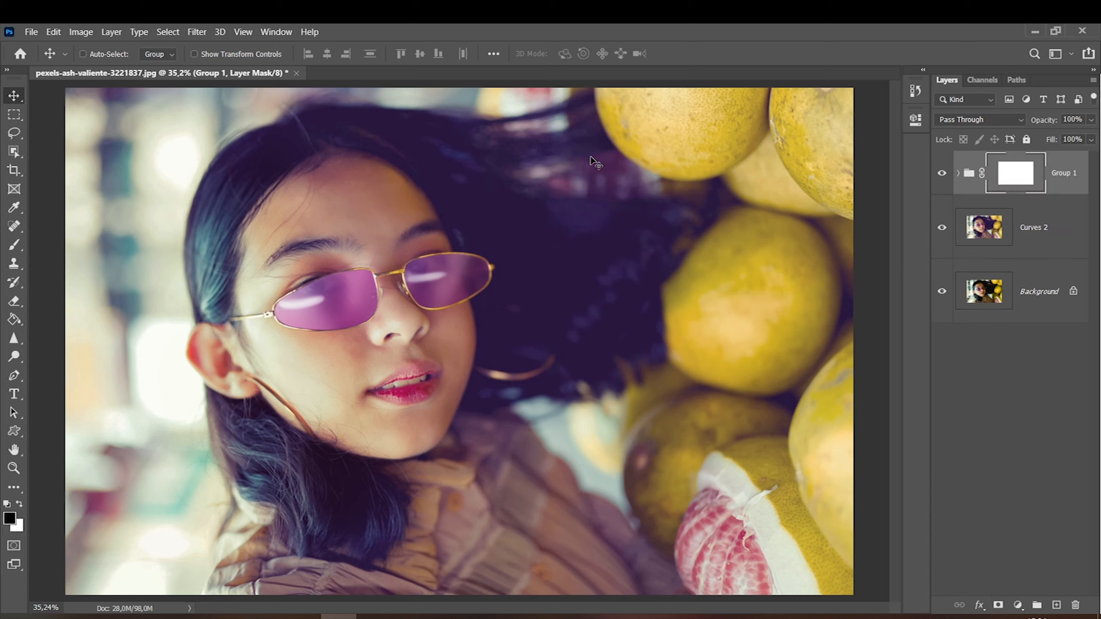
left_click(14, 245)
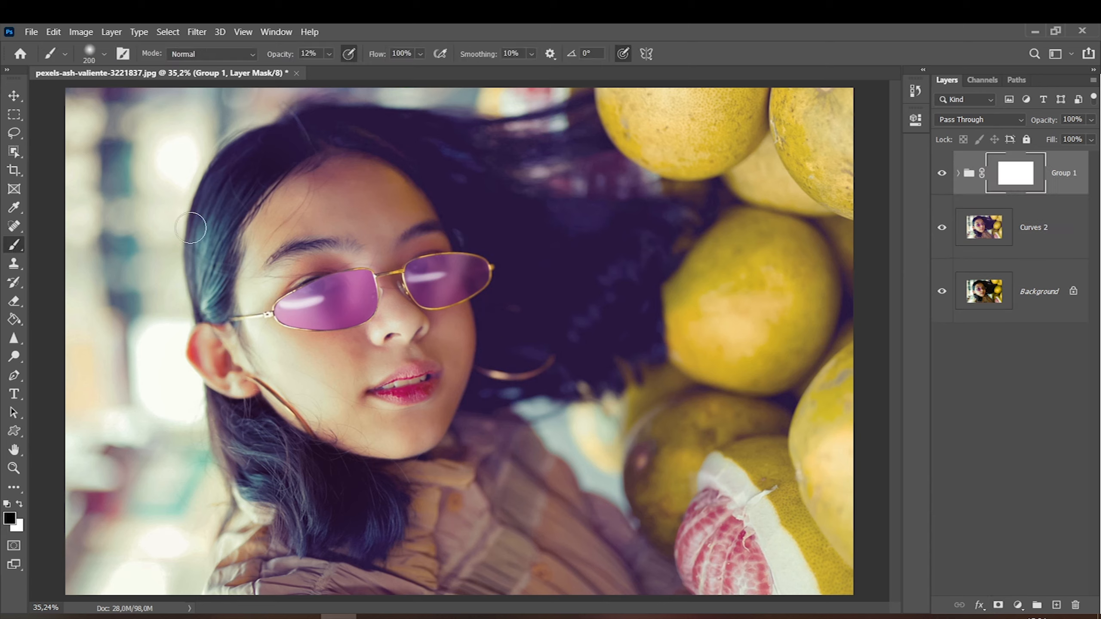
left_click(329, 54)
left_click(289, 290)
key("]")
mouse_move(356, 325)
left_mouse_down()
mouse_move(385, 293)
mouse_move(354, 347)
mouse_move(378, 288)
left_mouse_up()
key("[")
key("]")
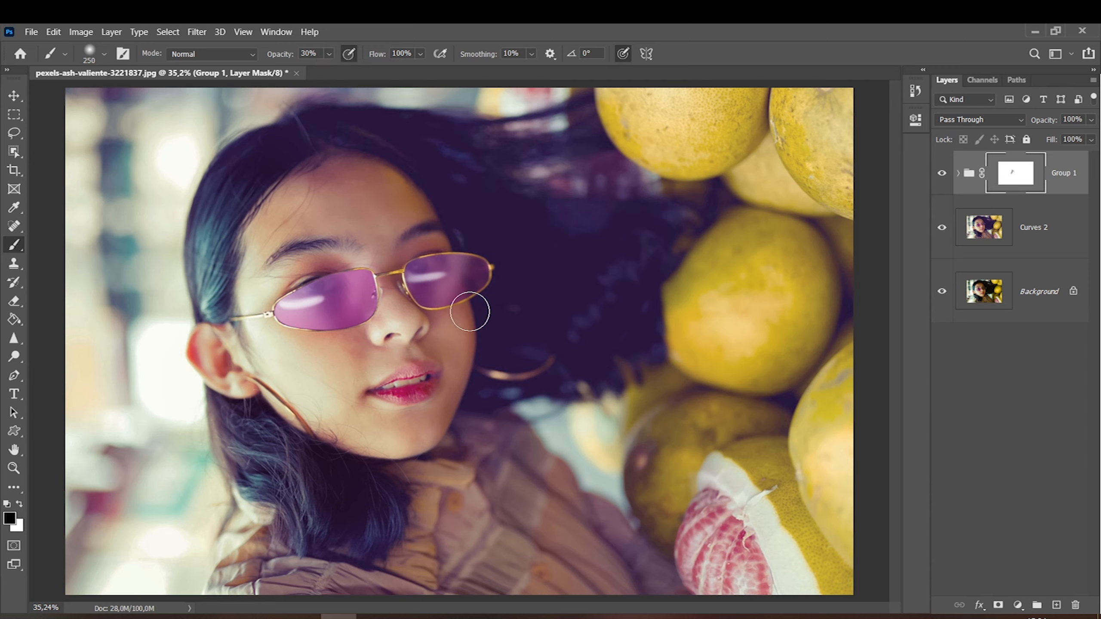
key("bracketleft")
key("bracketleft")
key("bracketright")
Compare the lenses up close with Group 1 hidden and shown.
left_click(941, 172)
left_click(940, 171)
key("ctrl+1")
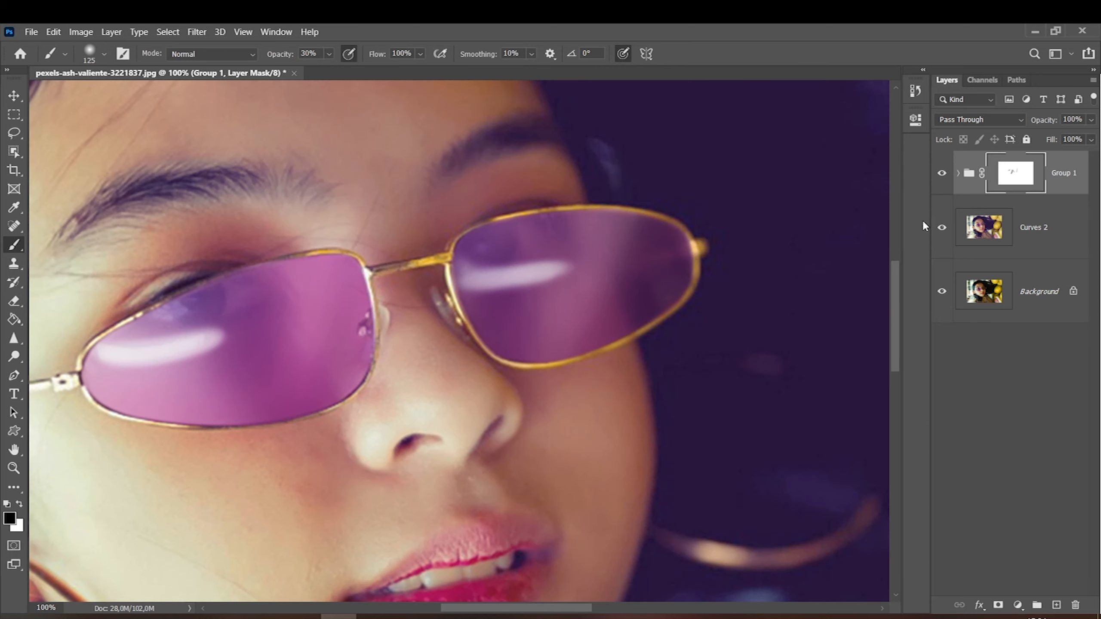
left_click(943, 173)
left_click(943, 173)
left_click(943, 173)
left_click(944, 172)
left_click(943, 173)
left_click(943, 173)
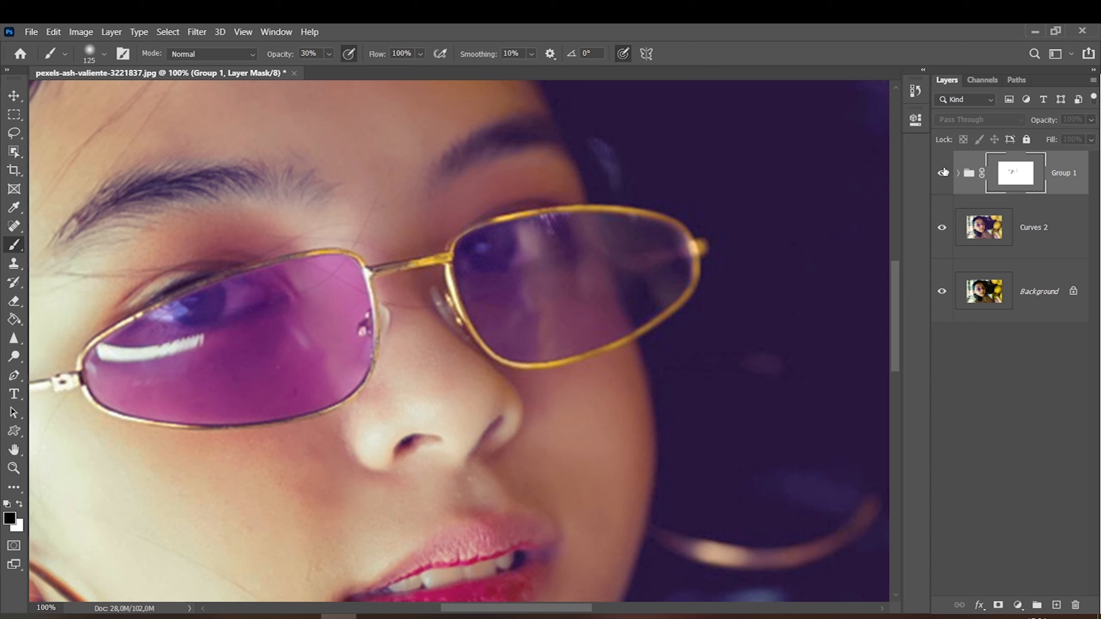
Copy the lens areas of Curves 2 to a new layer using Layer 1's outline and place it above Group 1.
left_click(957, 172)
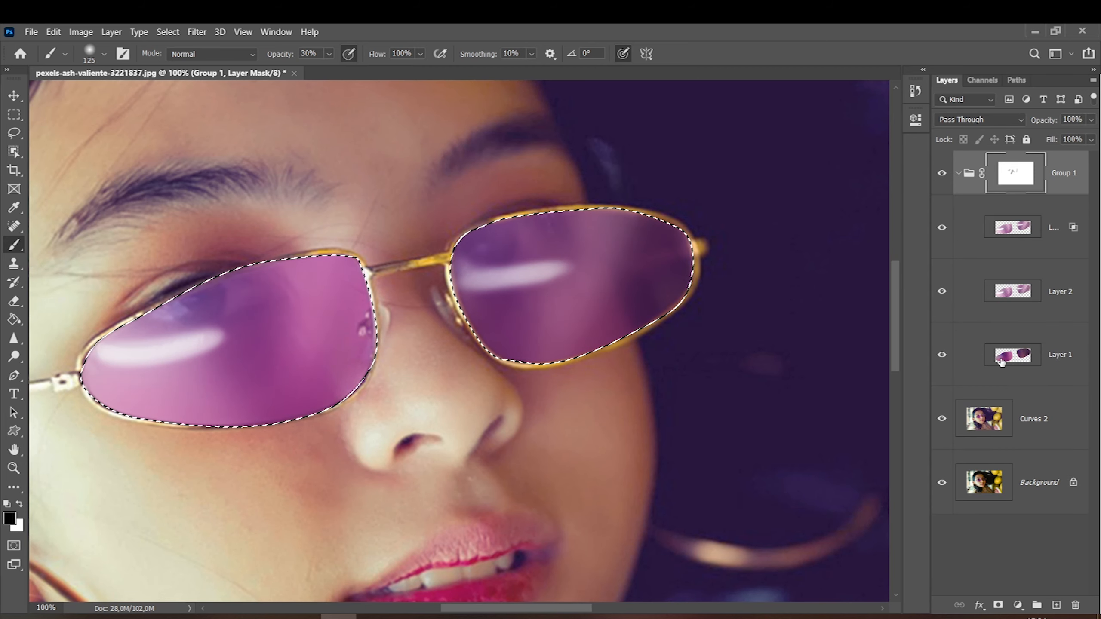
left_click(1072, 435)
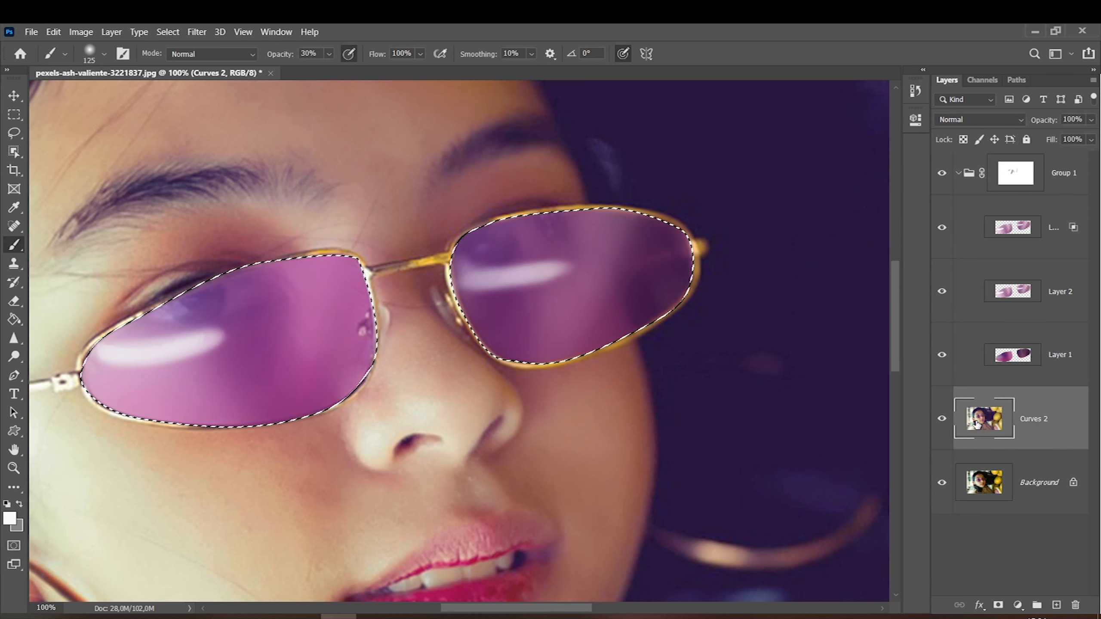
key("ctrl+j")
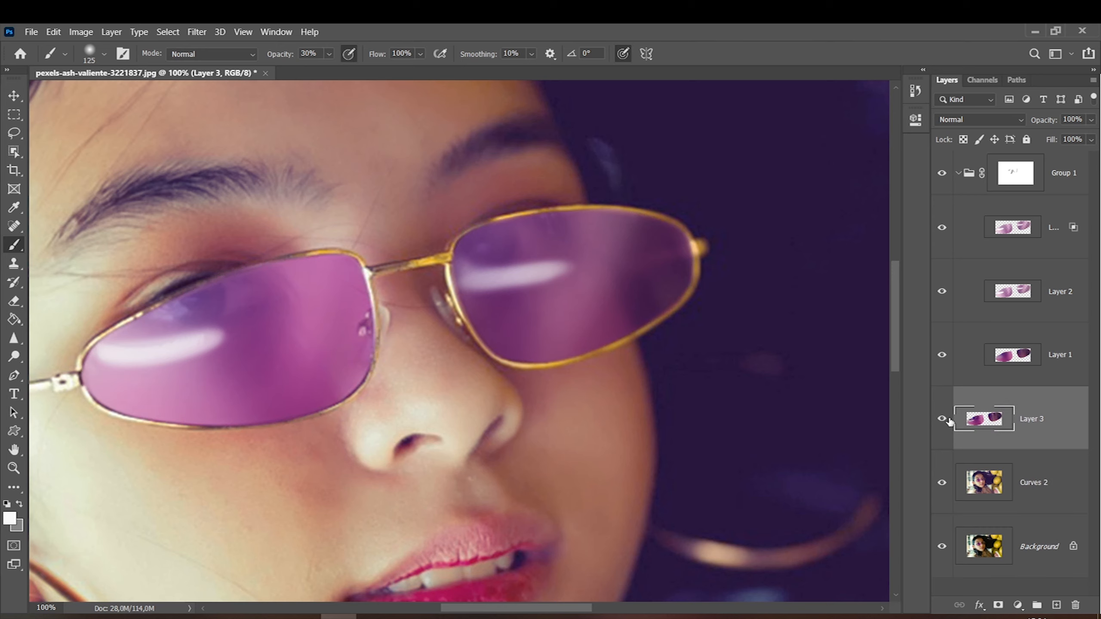
left_click_drag(1023, 416, 941, 186)
left_click(942, 187)
left_click(942, 186)
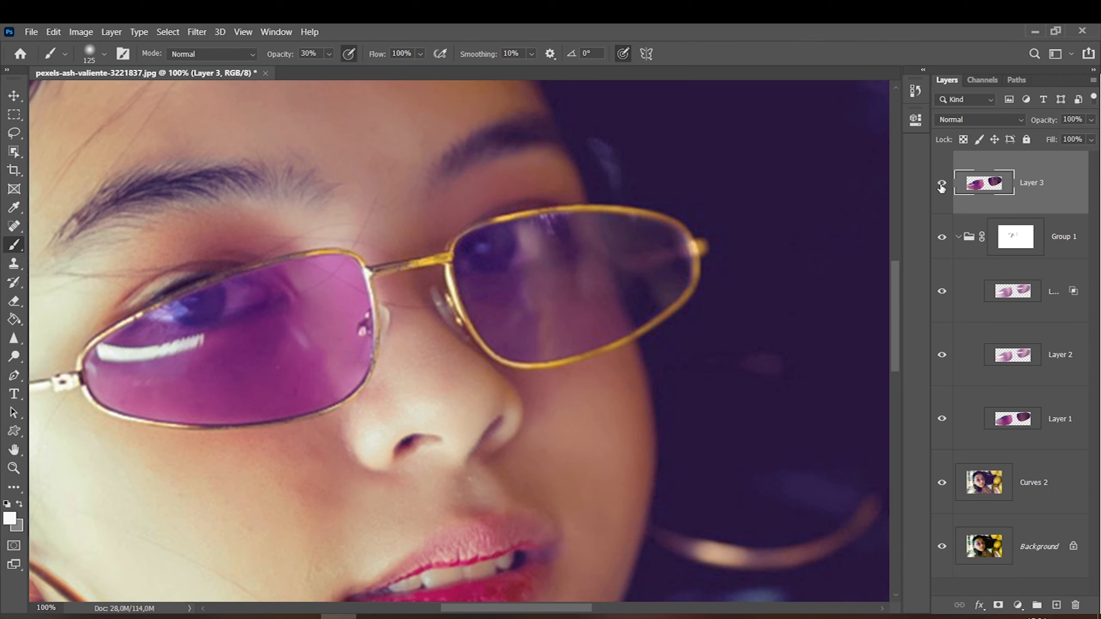
Test-move the copied lens layer and undo the move.
left_click(14, 96)
left_click_drag(187, 288, 243, 222)
key("ctrl+z")
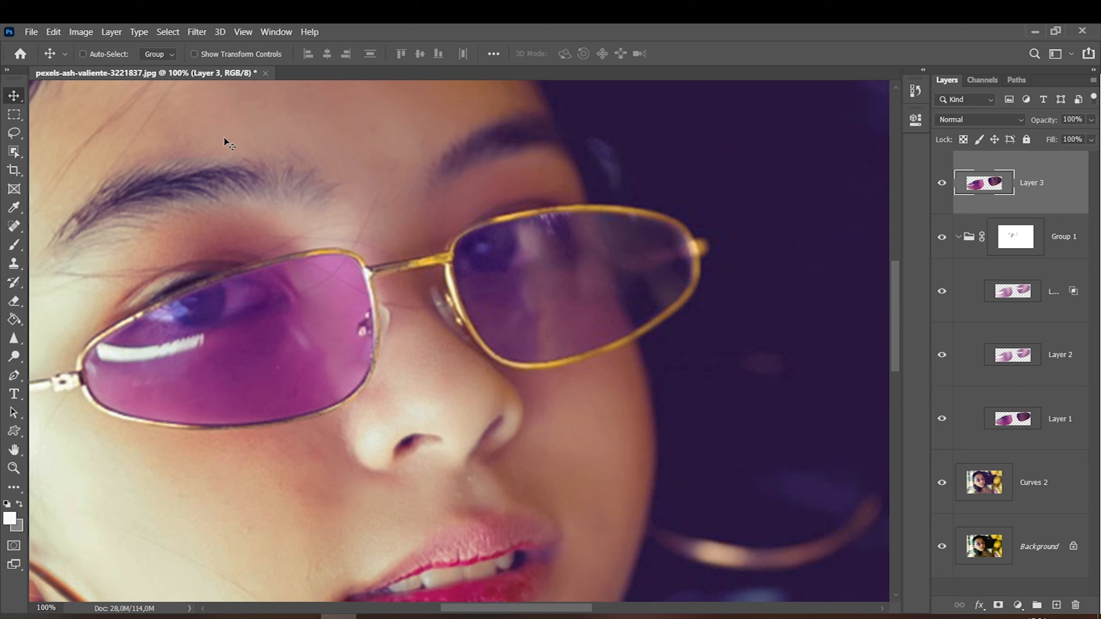
Apply a High Pass filter with a radius of 6 pixels to Layer 3.
left_click(197, 32)
mouse_move(220, 304)
left_click(390, 316)
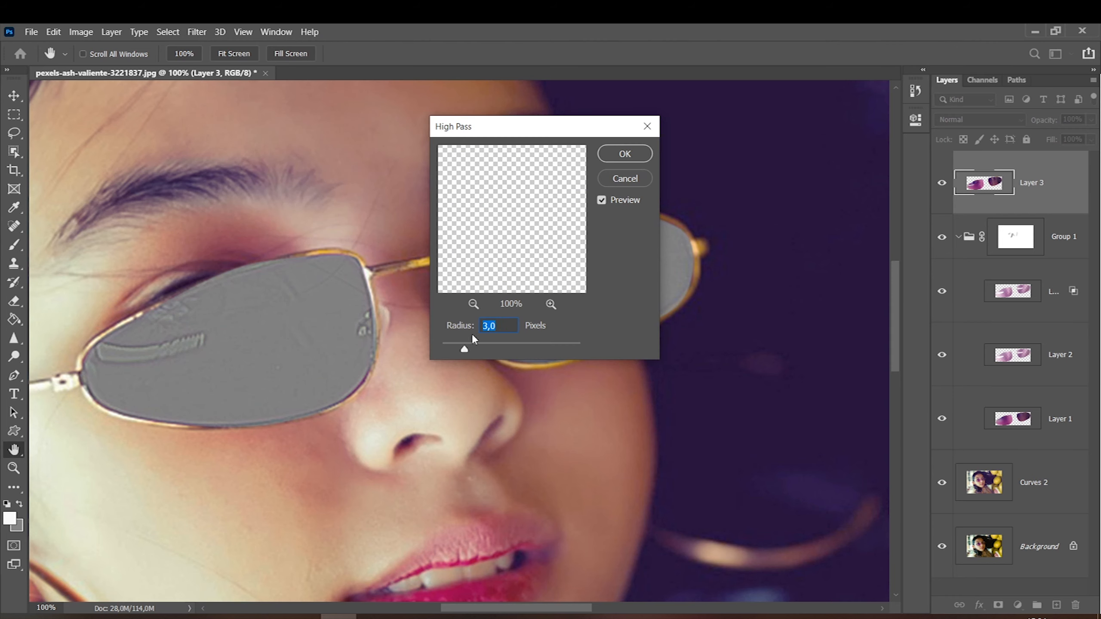
type("6")
left_click(613, 157)
Set Layer 3's blend mode to Overlay and compare the lenses with the layer hidden and shown.
left_click(946, 120)
left_click(953, 295)
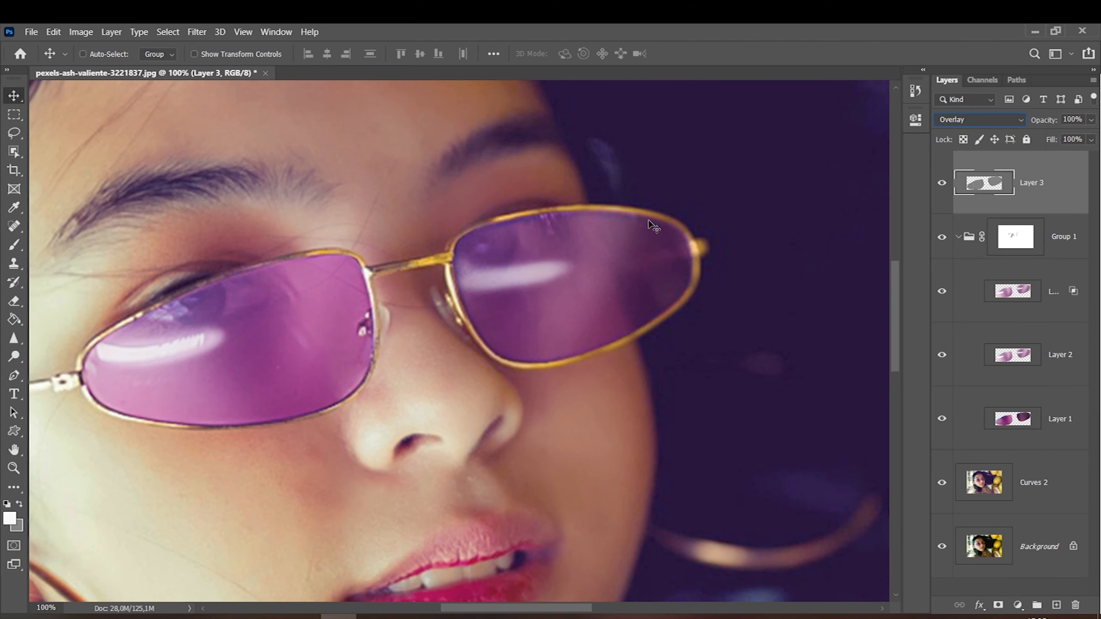
left_click(942, 185)
left_click(940, 187)
left_click(940, 187)
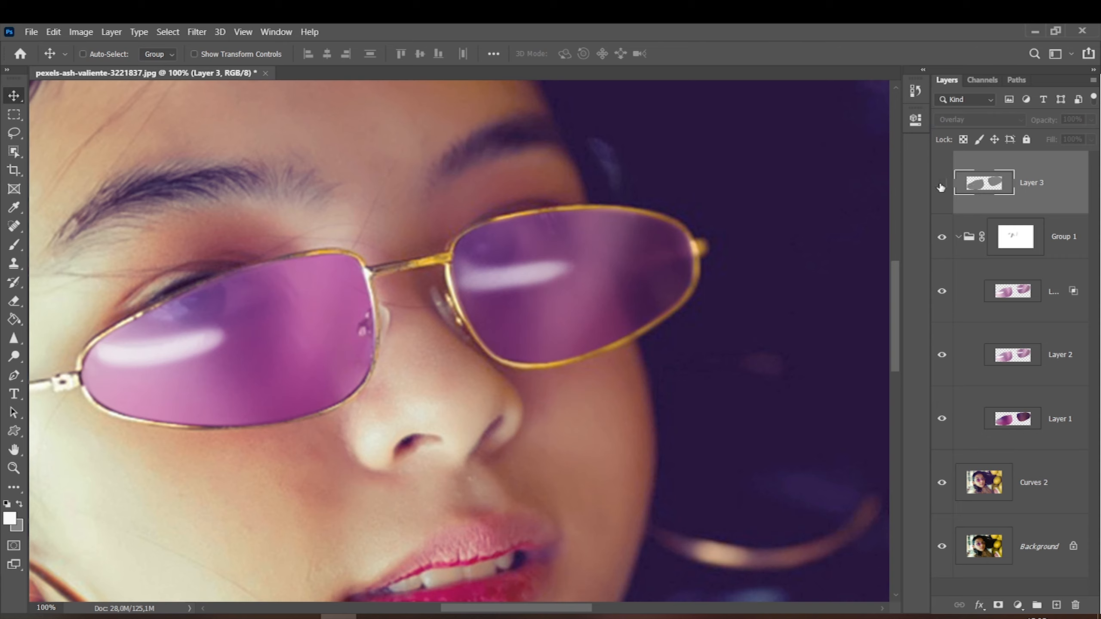
left_click(939, 188)
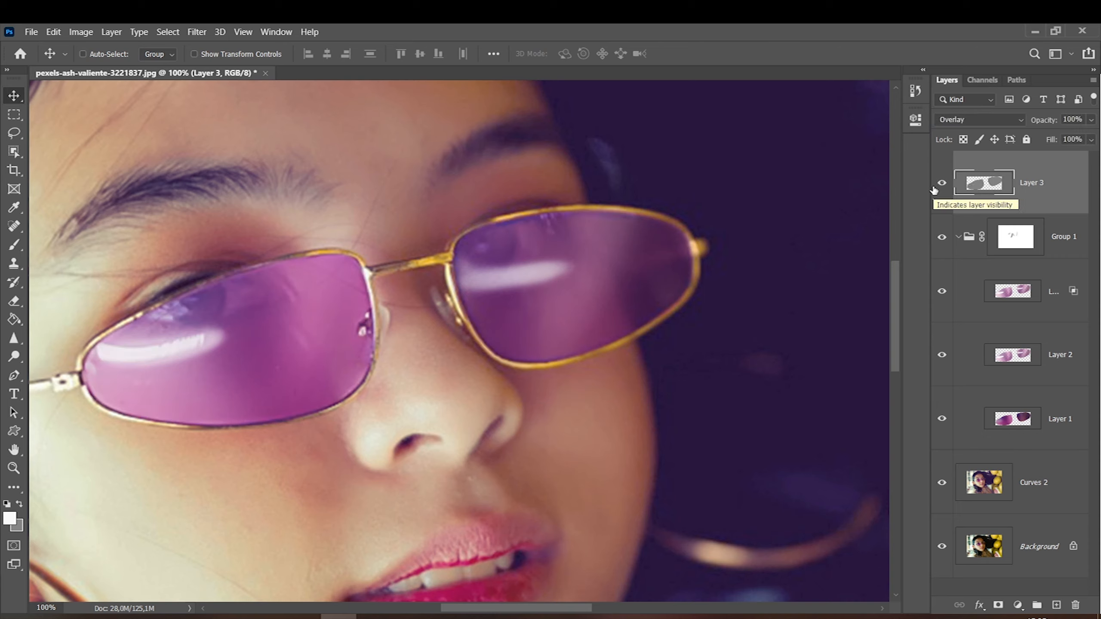
left_click(941, 183)
left_click(941, 184)
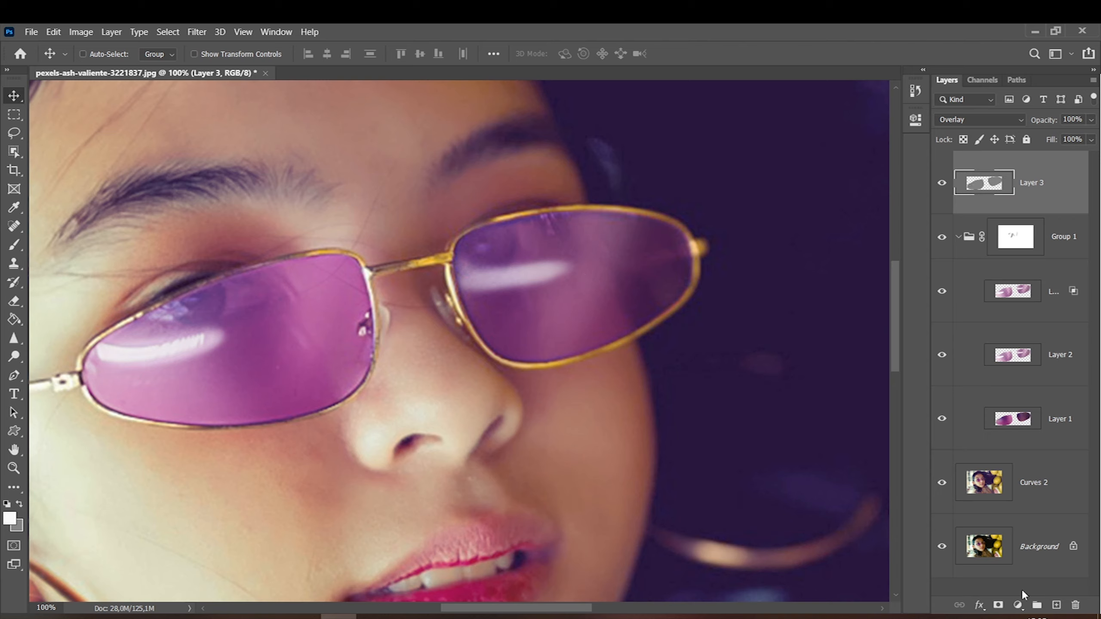
Create a new layer above Layer 3 and choose the 411 px speckle brush preset, reduced to a smaller size.
left_click(1057, 606)
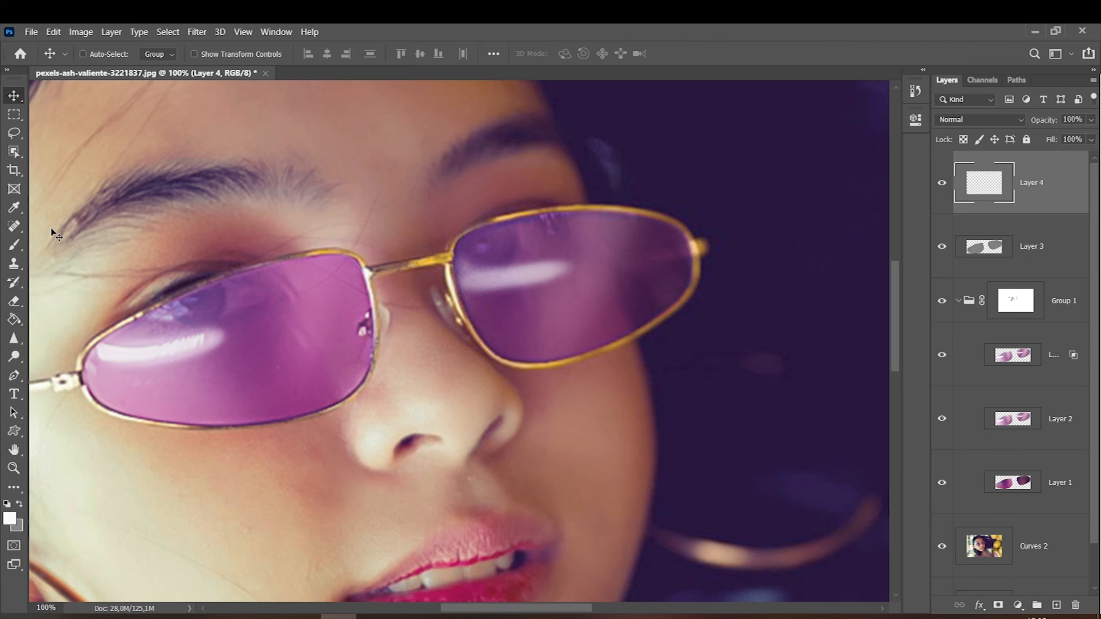
left_click(14, 244)
right_click(259, 337)
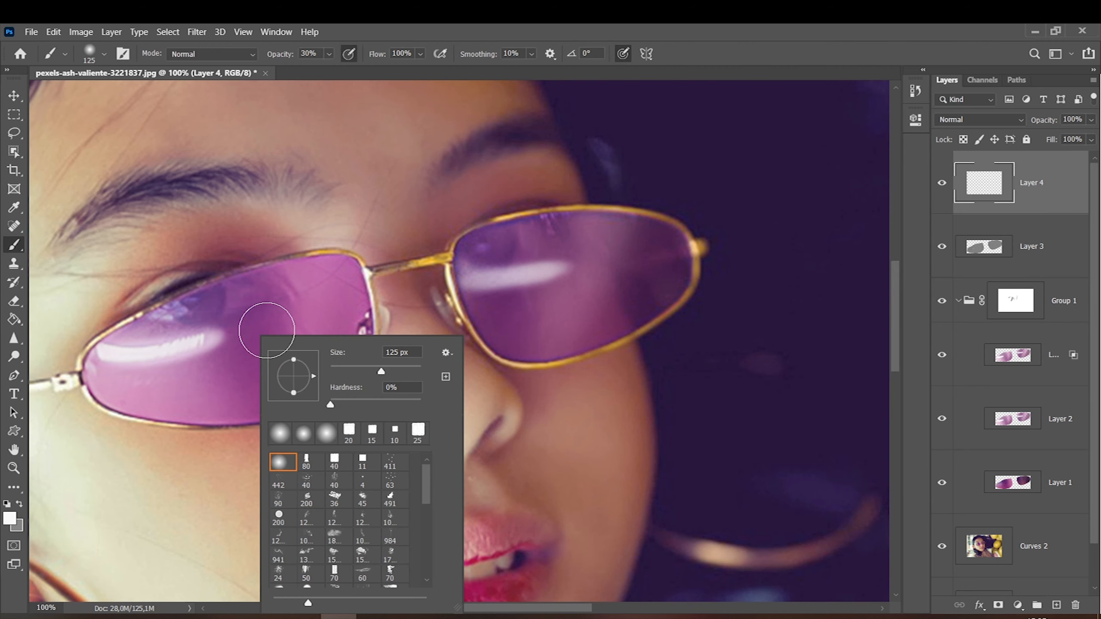
left_click(389, 462)
left_click(991, 179)
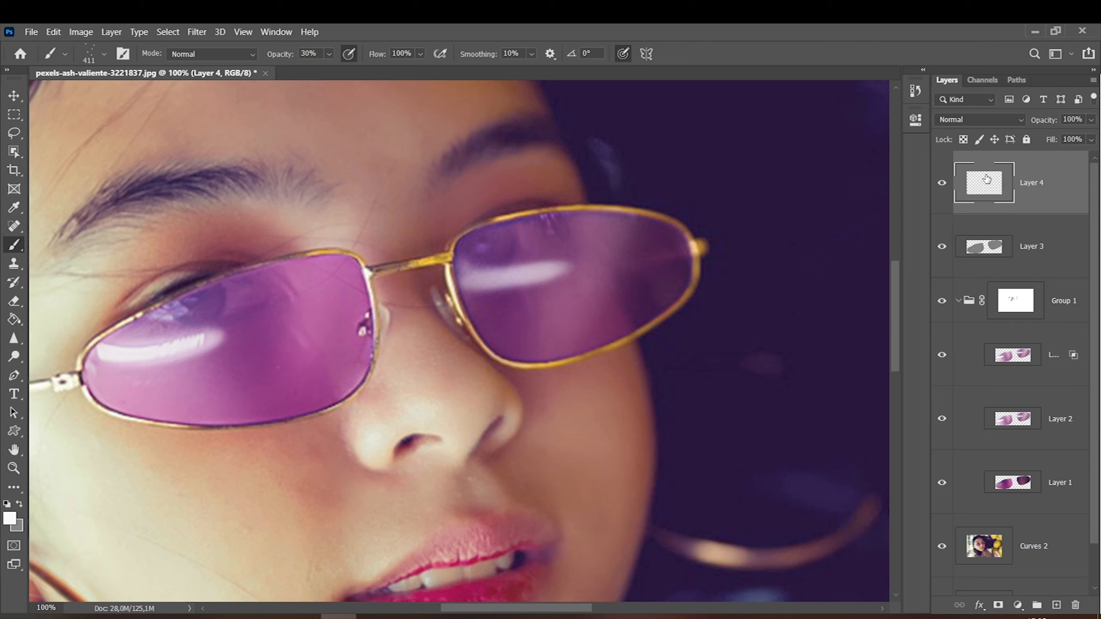
key("[")
key("[")
key("[")
Choose a pale pink foreground color and paint fine specks across both lenses on Layer 4.
left_click(9, 518)
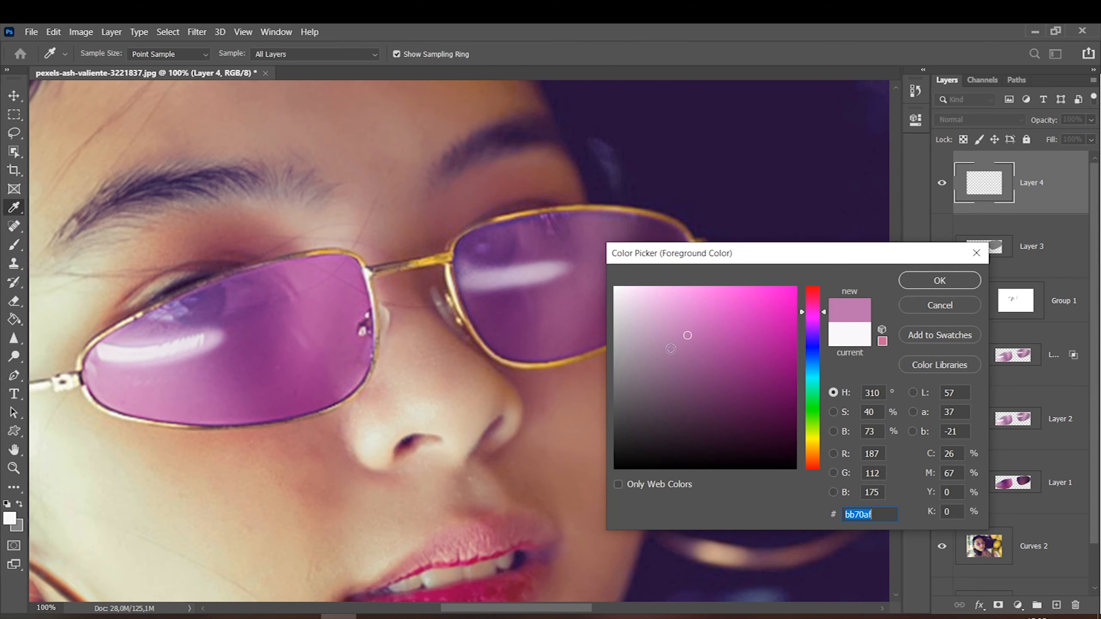
left_click(674, 280)
key("Return")
left_click_drag(298, 330, 156, 360)
key("bracketright")
key("bracketleft")
key("bracketleft")
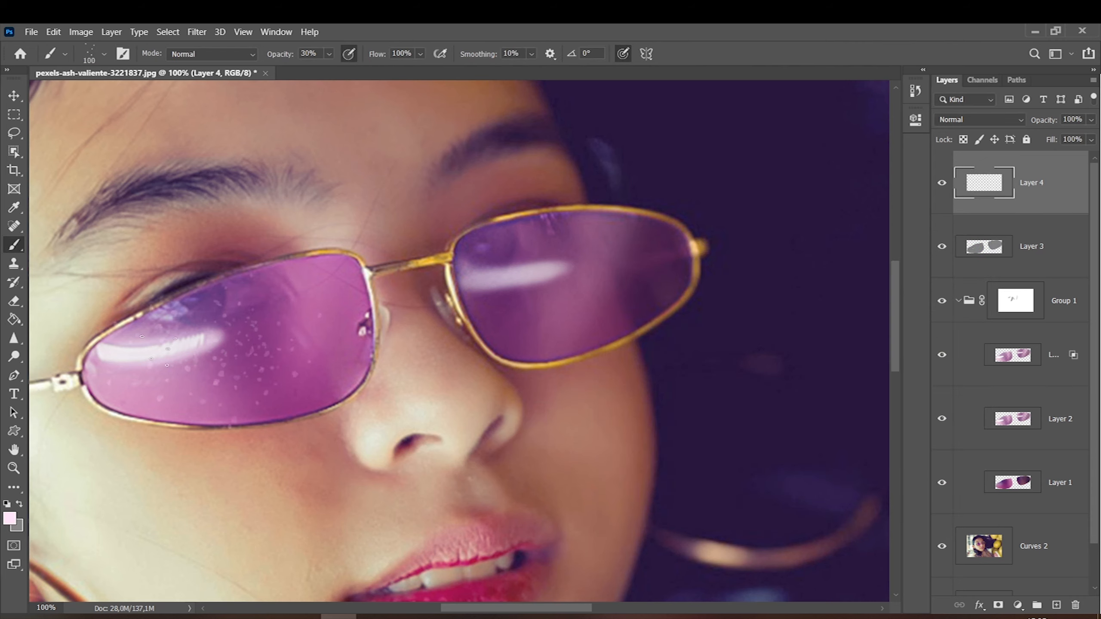
left_click_drag(514, 286, 628, 281)
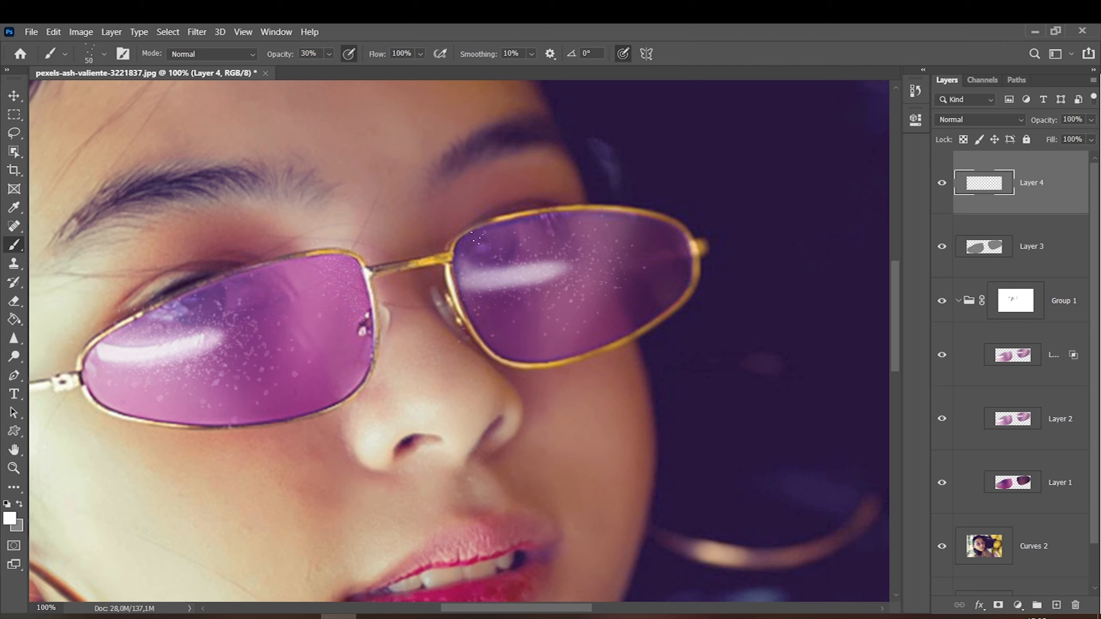
Change the foreground color to a near-black purple for painting specks on the lenses.
left_click(10, 517)
left_click(276, 409)
left_click(795, 450)
key("Return")
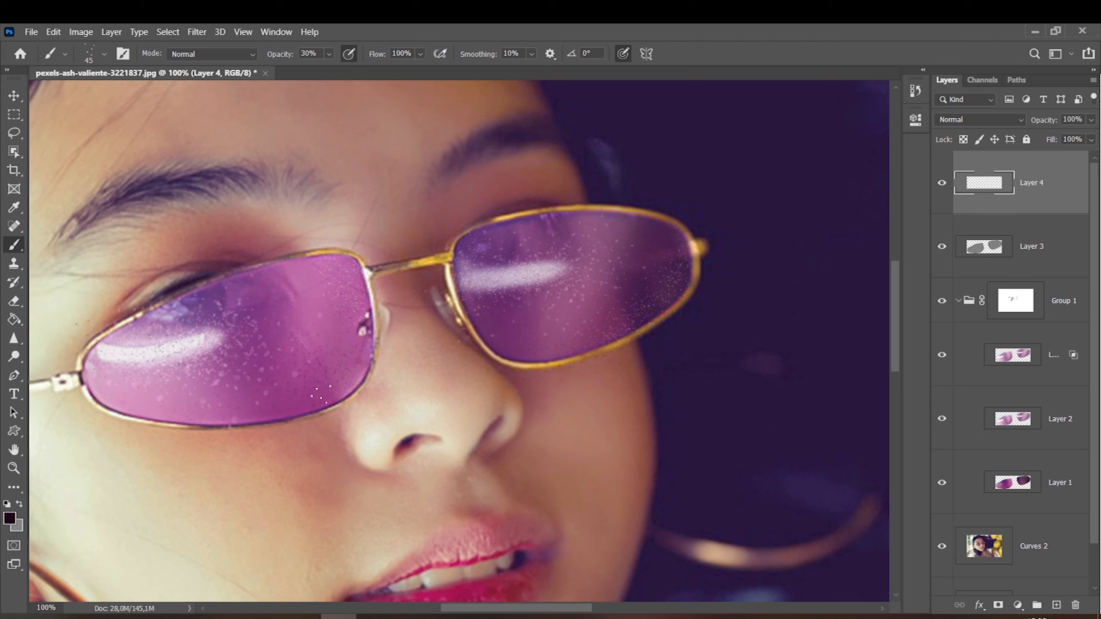
Trim Layer 4's specks to the lenses using a selection loaded from Layer 1, and deselect.
left_click(14, 134)
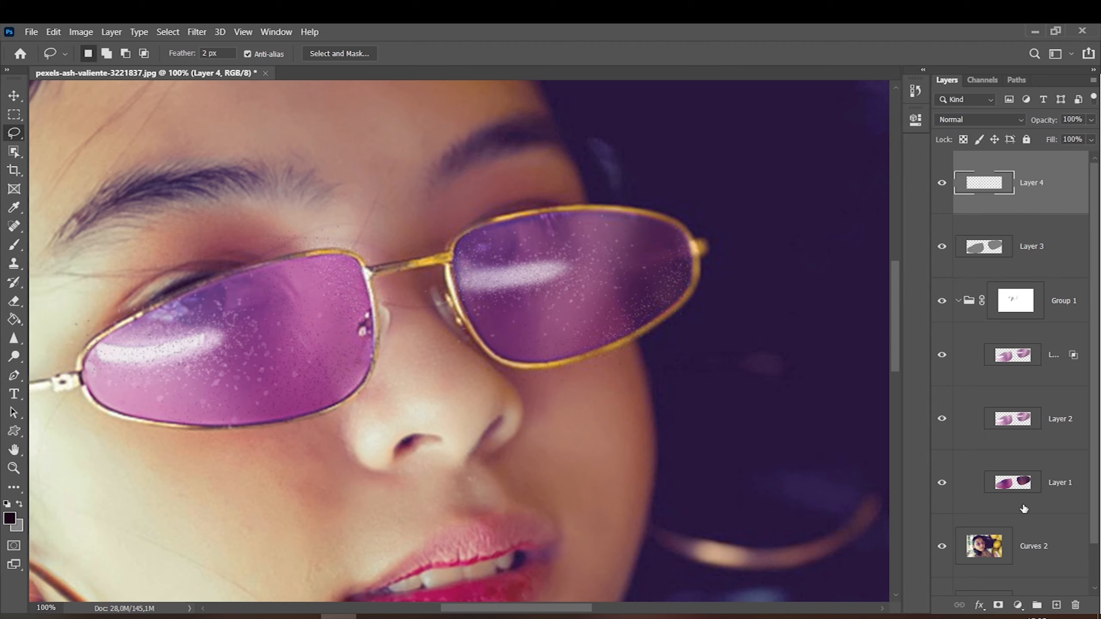
left_click(1012, 485, "ctrl")
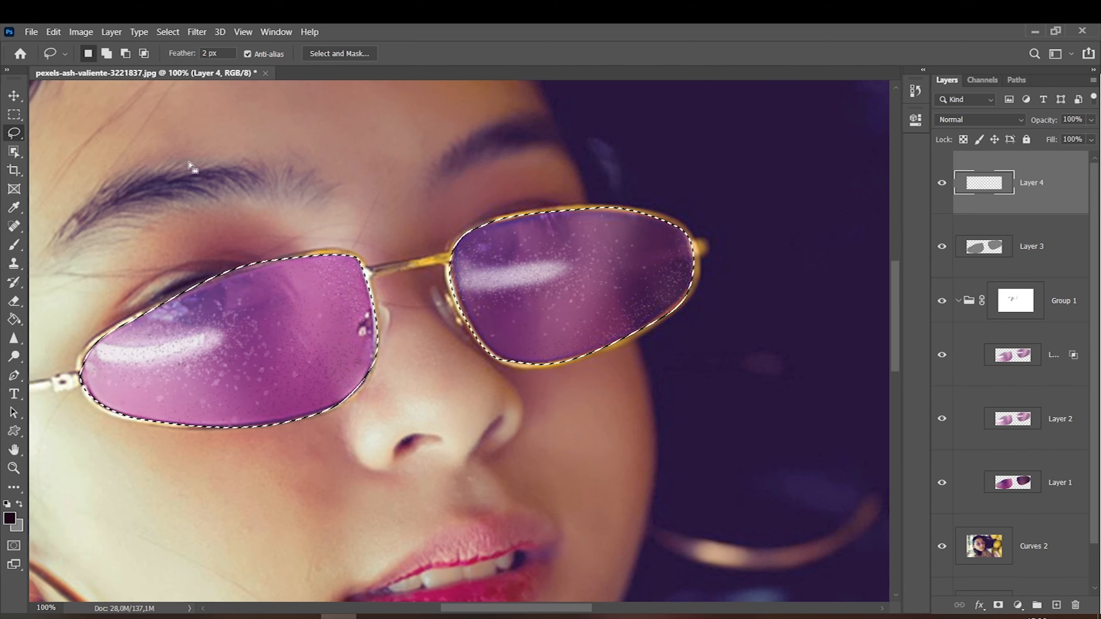
left_click(172, 170)
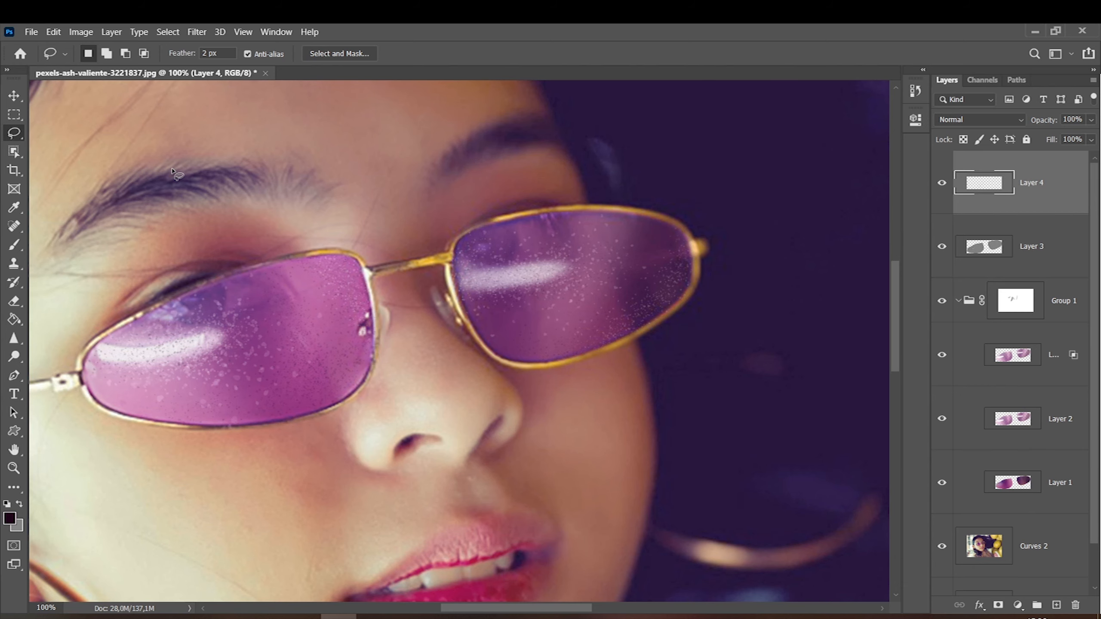
Apply a short Motion Blur at a -62° angle to the specks on Layer 4.
left_click(195, 32)
mouse_move(344, 184)
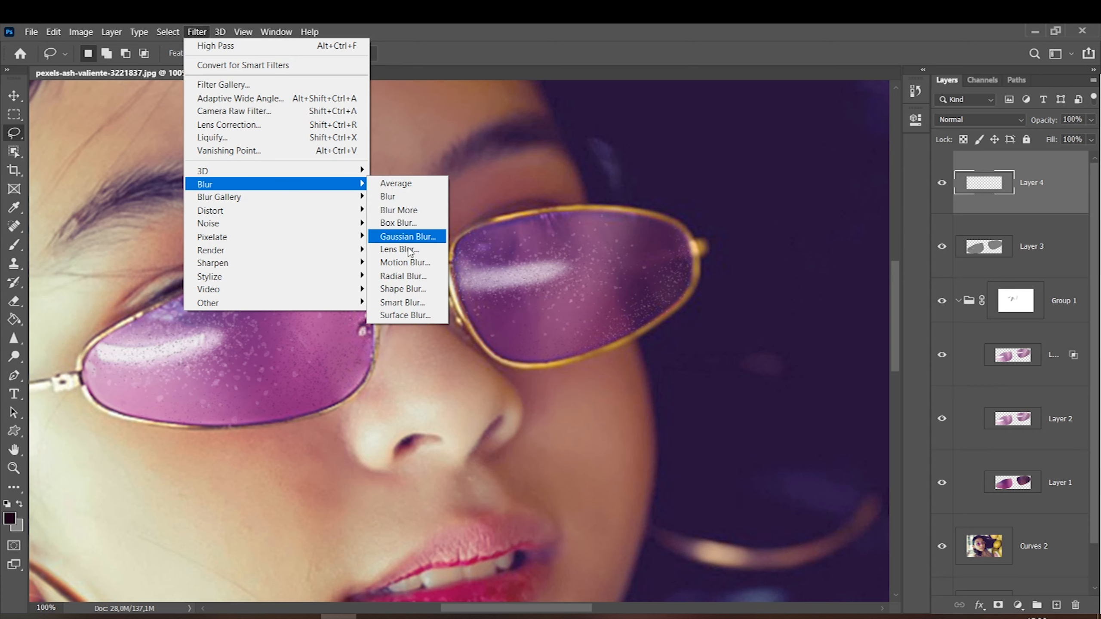
left_click(404, 262)
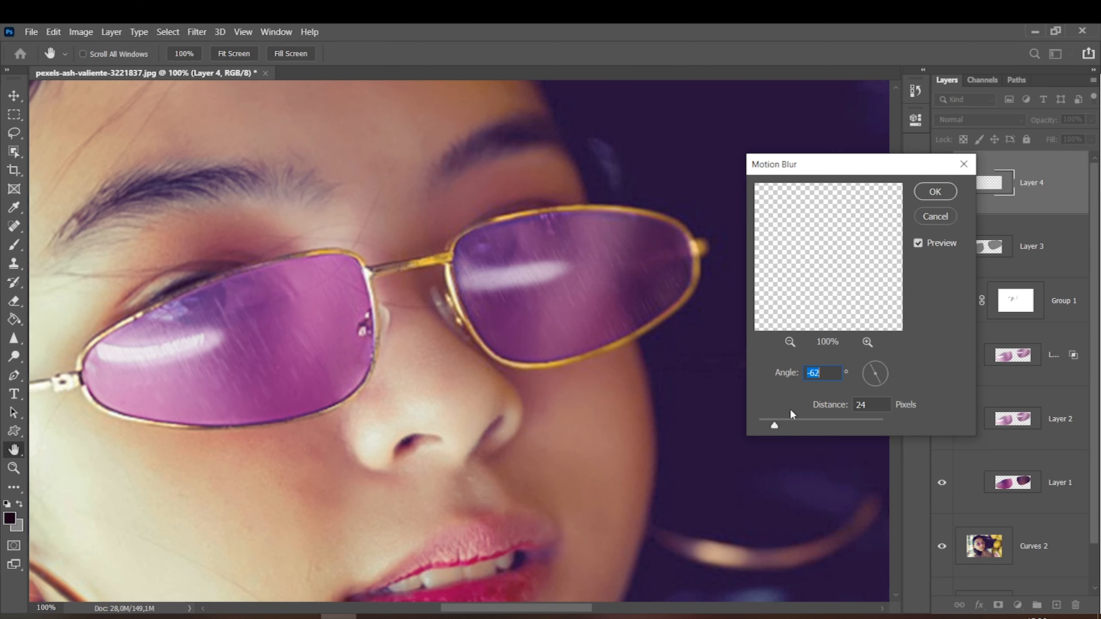
key("Tab")
type("34")
key("Return")
key("l")
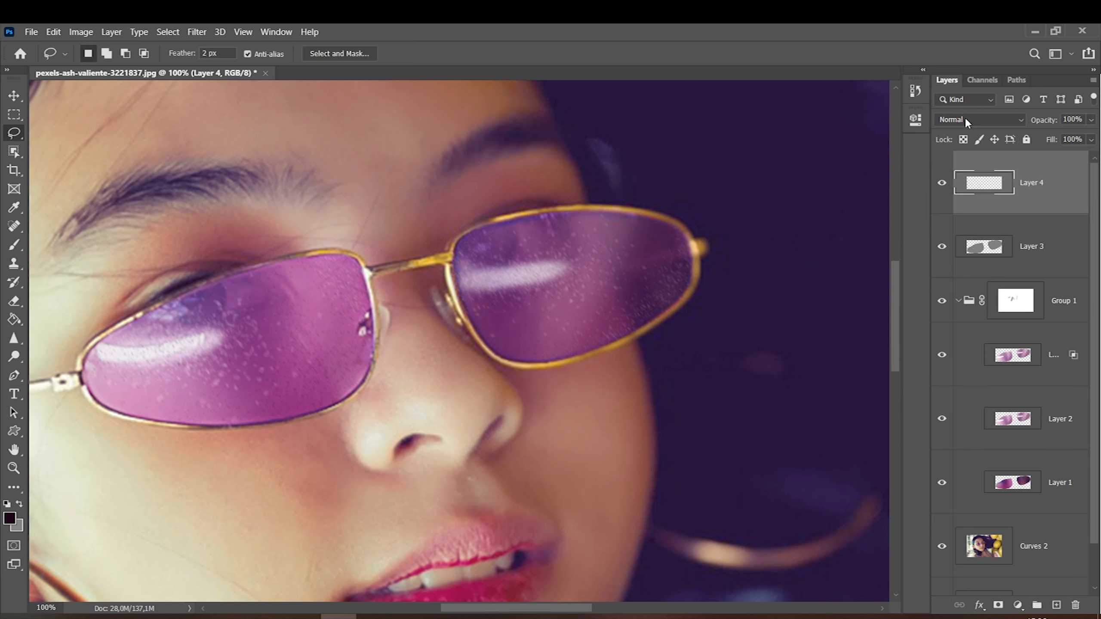
Change Layer 4's blend mode and reduce its opacity to soften the specks.
left_click(965, 120)
left_click(956, 306)
left_click(1091, 120)
left_click_drag(1091, 136, 1064, 138)
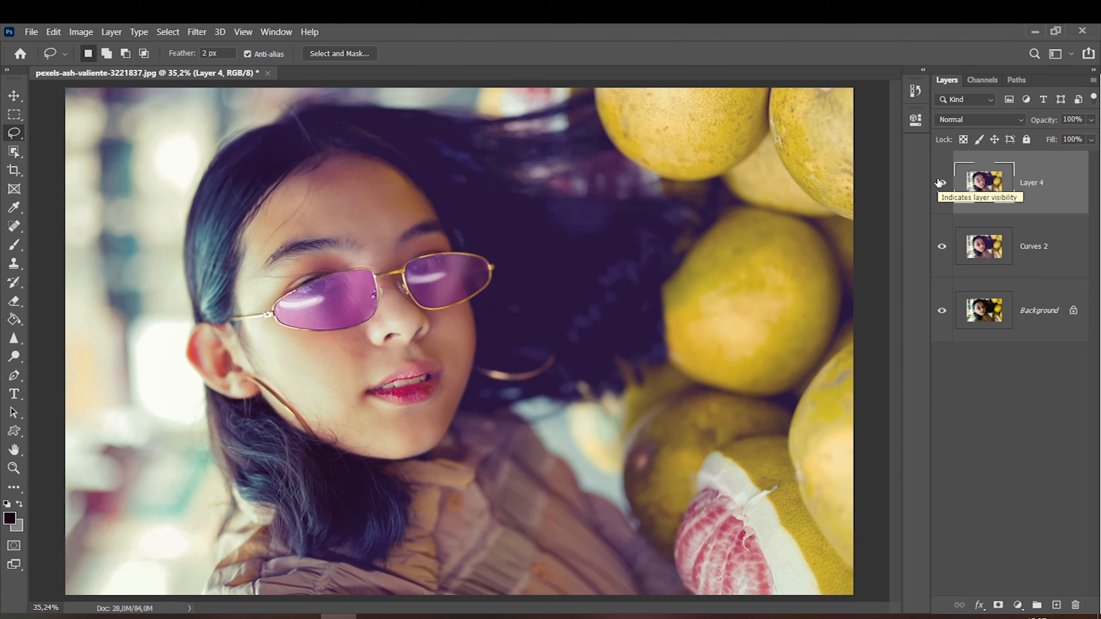
Switch to the Burn tool, set its range to Midtones and enlarge its brush to 250 px.
left_click(13, 357)
right_click(19, 356)
left_click(44, 368)
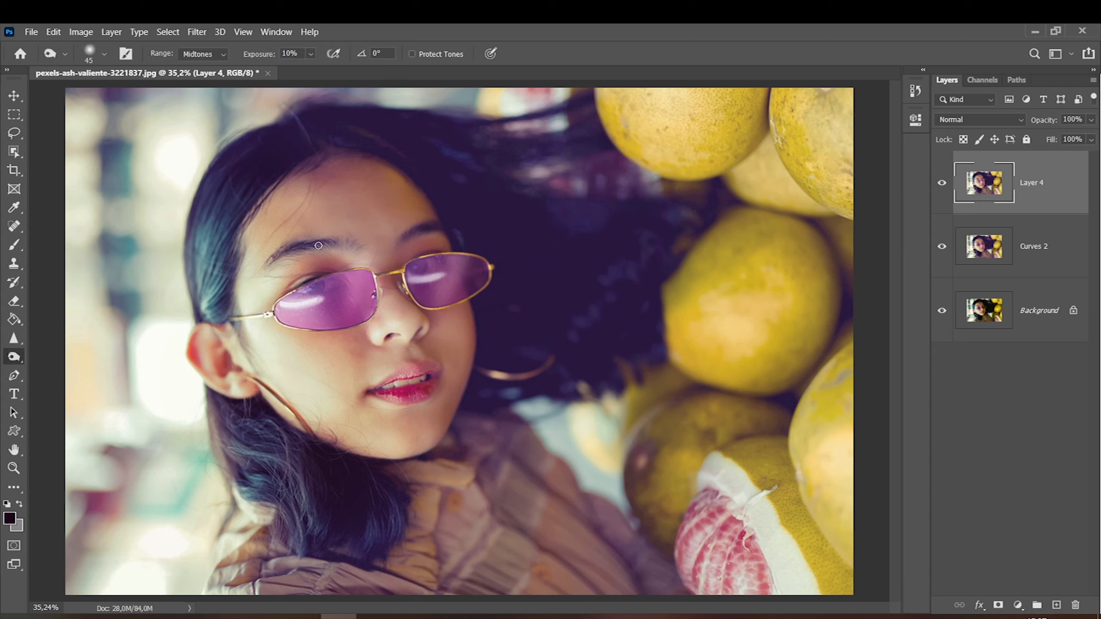
left_click(204, 55)
left_click(200, 77)
key("bracketright")
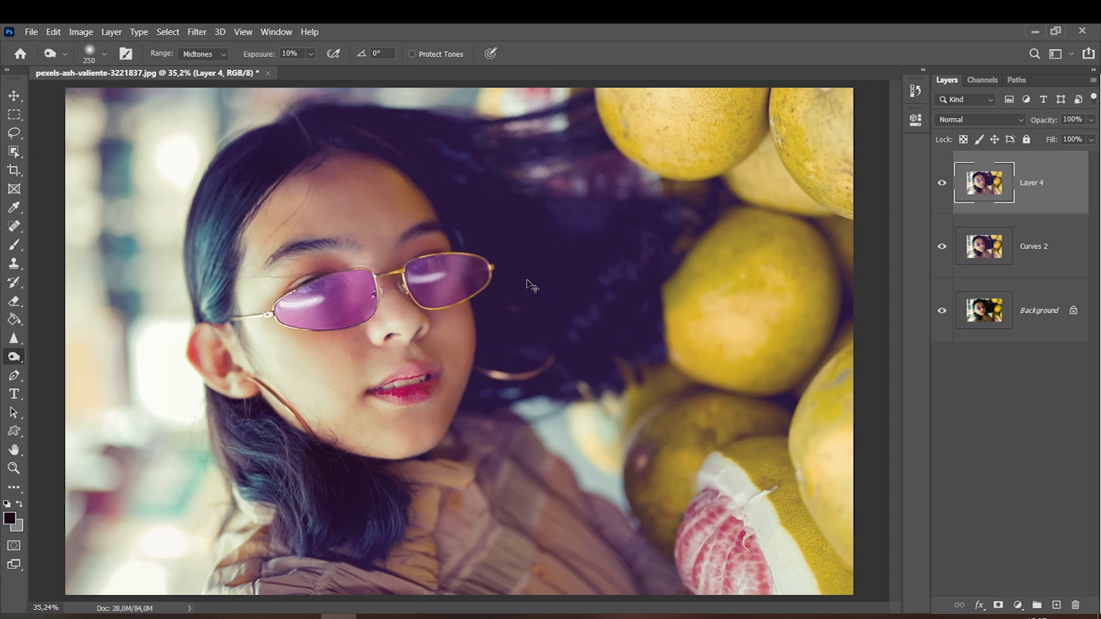
Duplicate Layer 4 and reduce the Burn tool's brush size to 175 px.
key("ctrl+j")
key("bracketleft")
key("bracketleft")
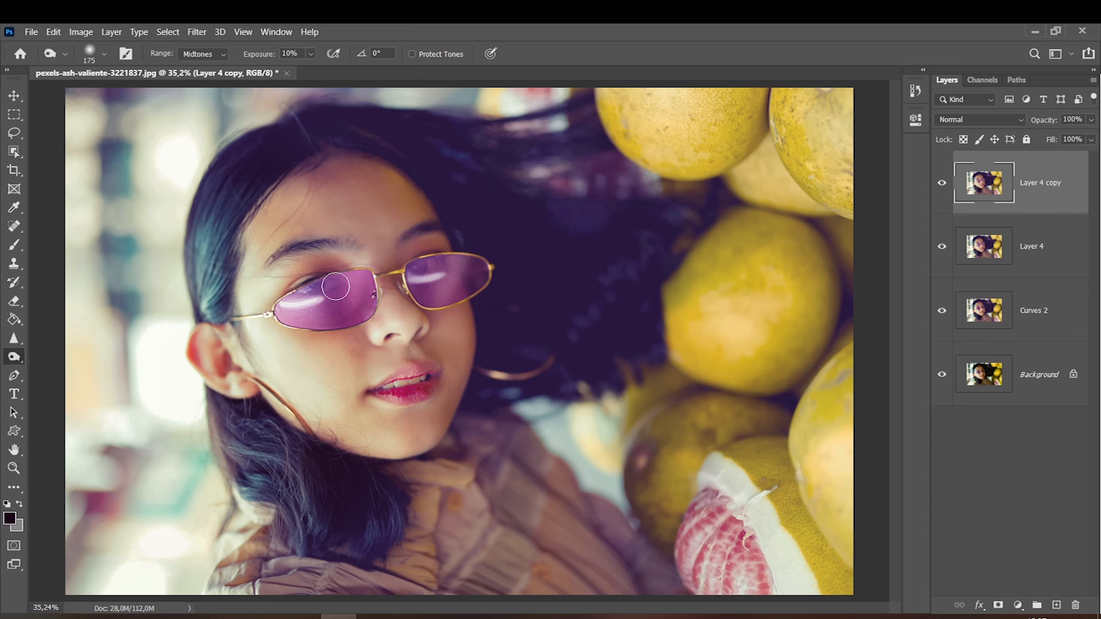
Burn the midtones across both lenses on Layer 4 copy with the brush at 125 px and 175 px.
key("bracketleft")
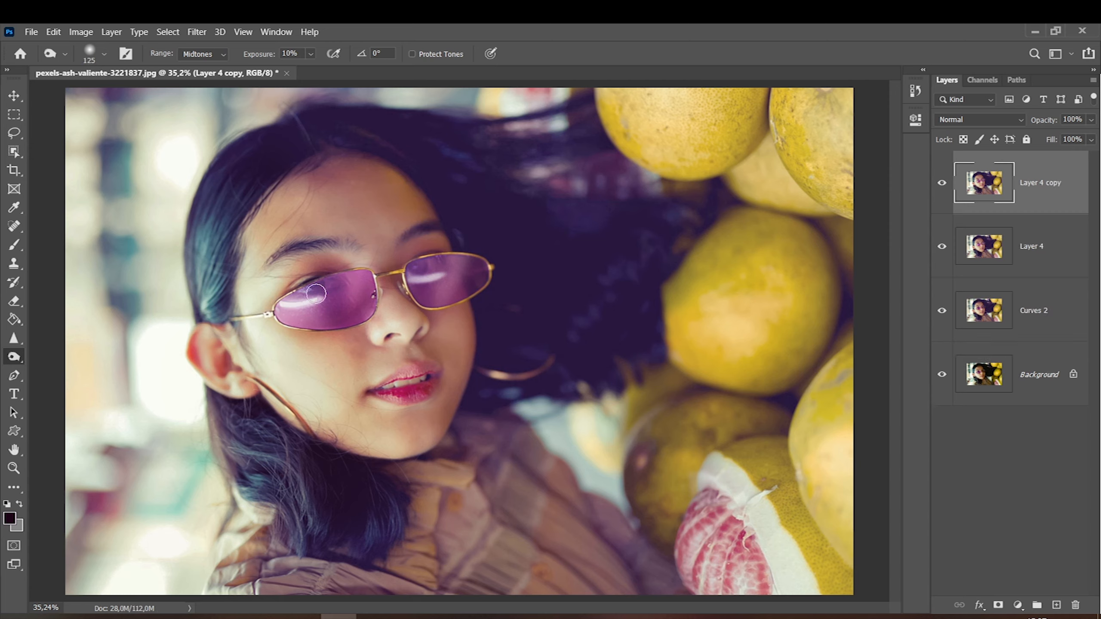
key("bracketright")
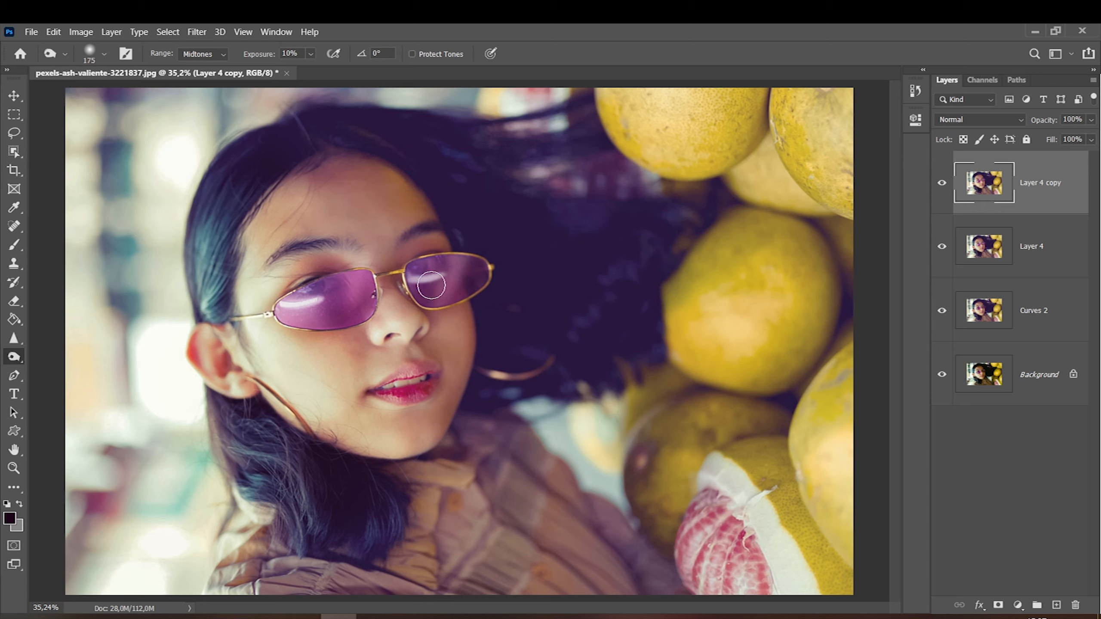
Dodge the highlights of both lenses on Layer 4 copy at 10% exposure with a 250 px brush, reducing it to 200 px.
right_click(15, 358)
left_click(71, 354)
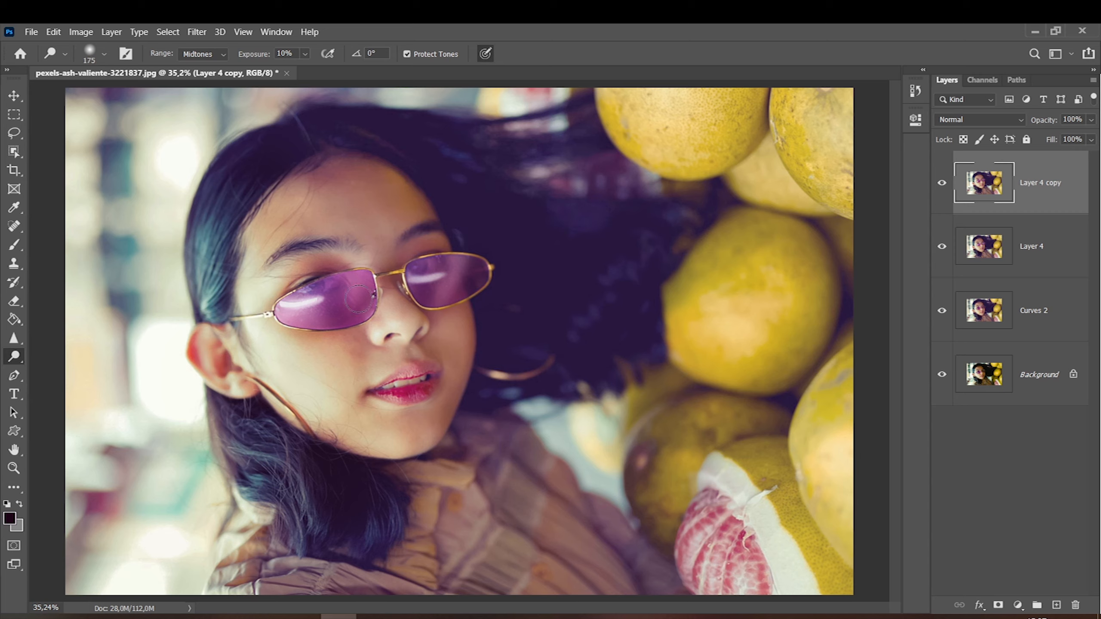
key("bracketright")
left_click(209, 54)
left_click(203, 89)
key("bracketright")
key("bracketright")
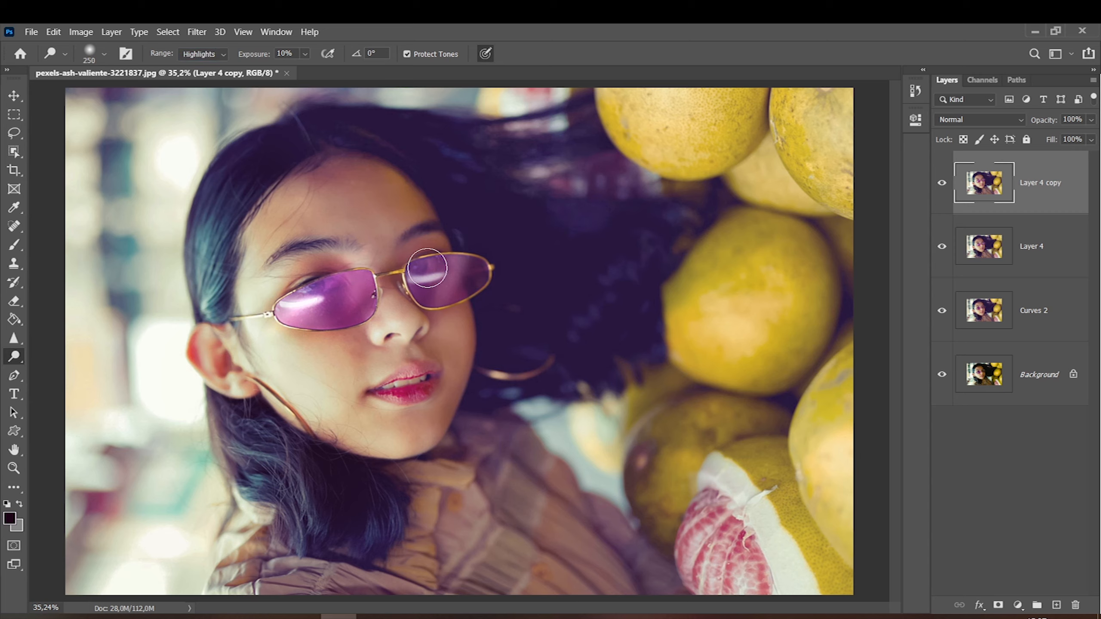
left_click_drag(421, 268, 409, 285)
key("bracketleft")
key("bracketleft")
left_click_drag(477, 262, 462, 289)
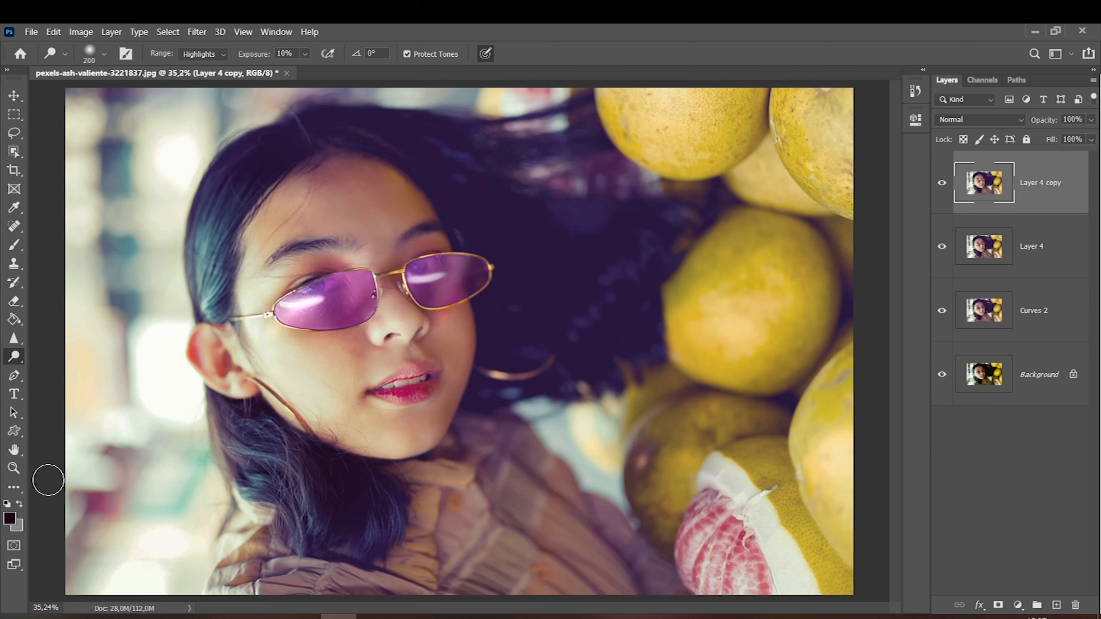
Switch back to the Burn tool with its range set to Shadows to deepen the lens shading.
right_click(15, 357)
left_click(52, 370)
left_click(203, 54)
left_click(204, 65)
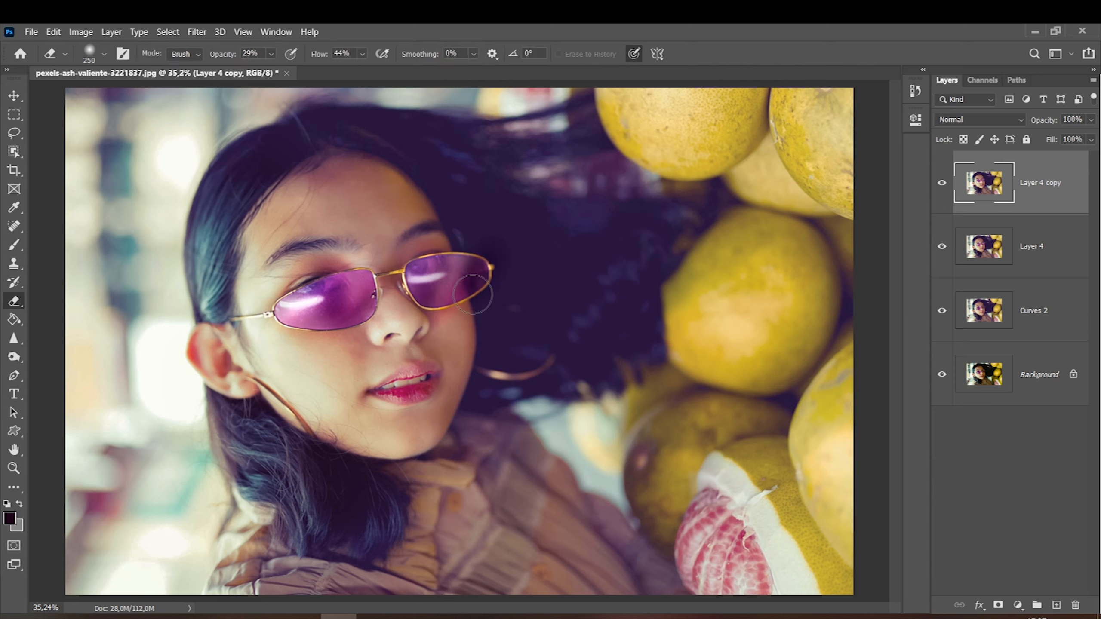
Lower Layer 4 copy's opacity and compare the lenses with the layer hidden and shown.
left_click(1091, 120)
left_click_drag(1063, 136, 1065, 136)
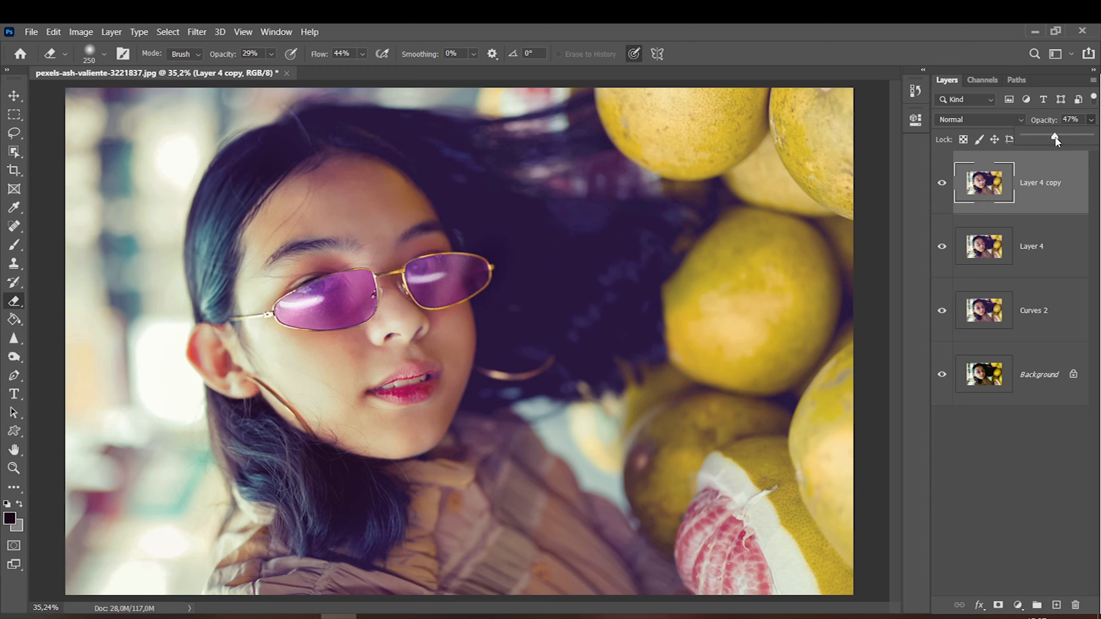
left_click(943, 183)
left_click(943, 183)
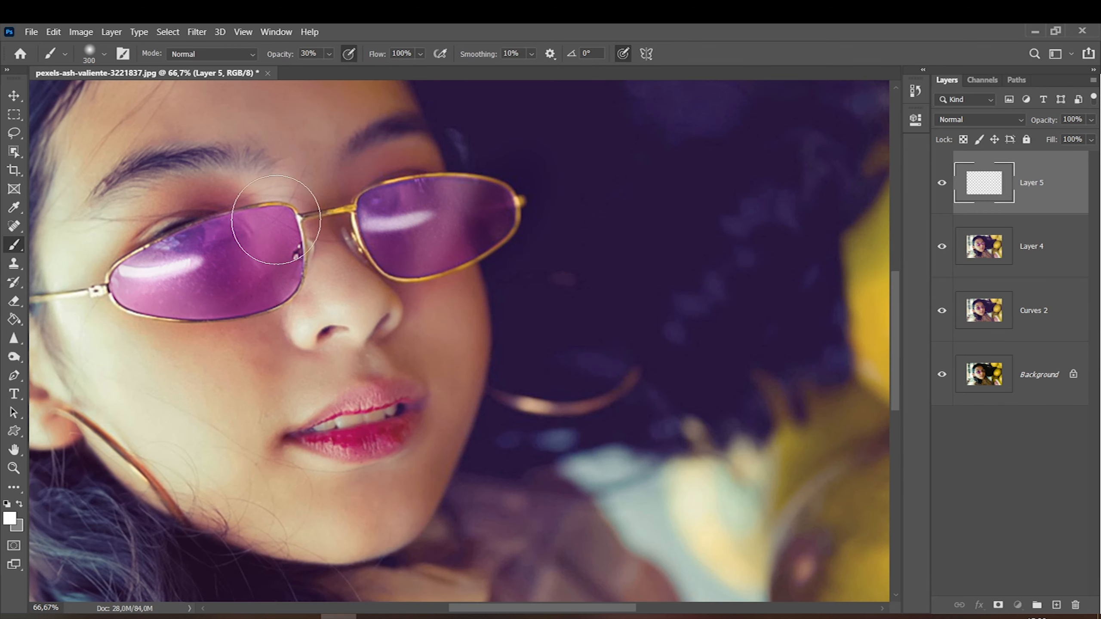
Set the Brush to 11% opacity and 900 px, and dab a soft white glow over the left lens on Layer 5.
key("bracketright")
left_click(329, 54)
left_click_drag(320, 72, 322, 71)
key("bracketright")
key("bracketright")
key("bracketright")
key("bracketright")
key("bracketright")
key("bracketright")
key("bracketright")
key("bracketright")
key("bracketright")
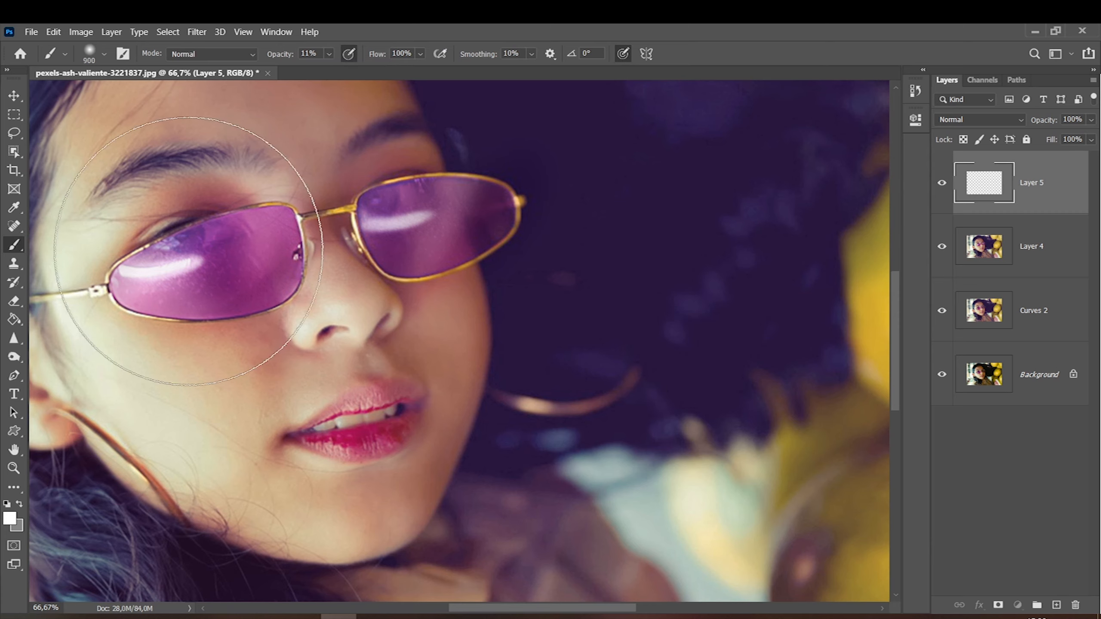
left_click(163, 248)
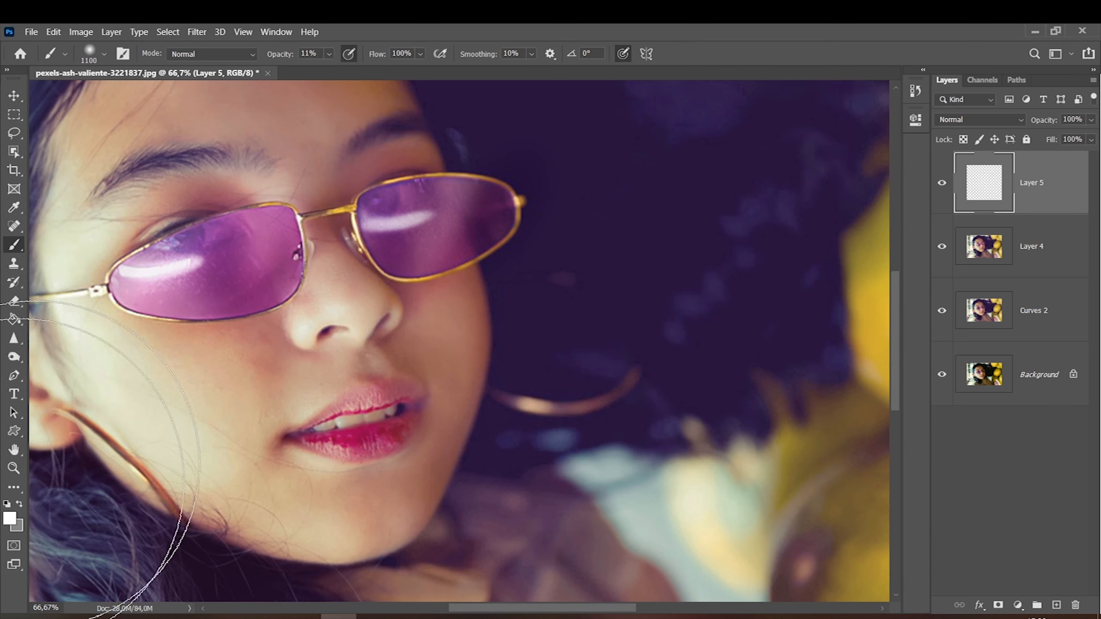
Change the foreground colour to a very pale pink.
left_click(9, 519)
key("Escape")
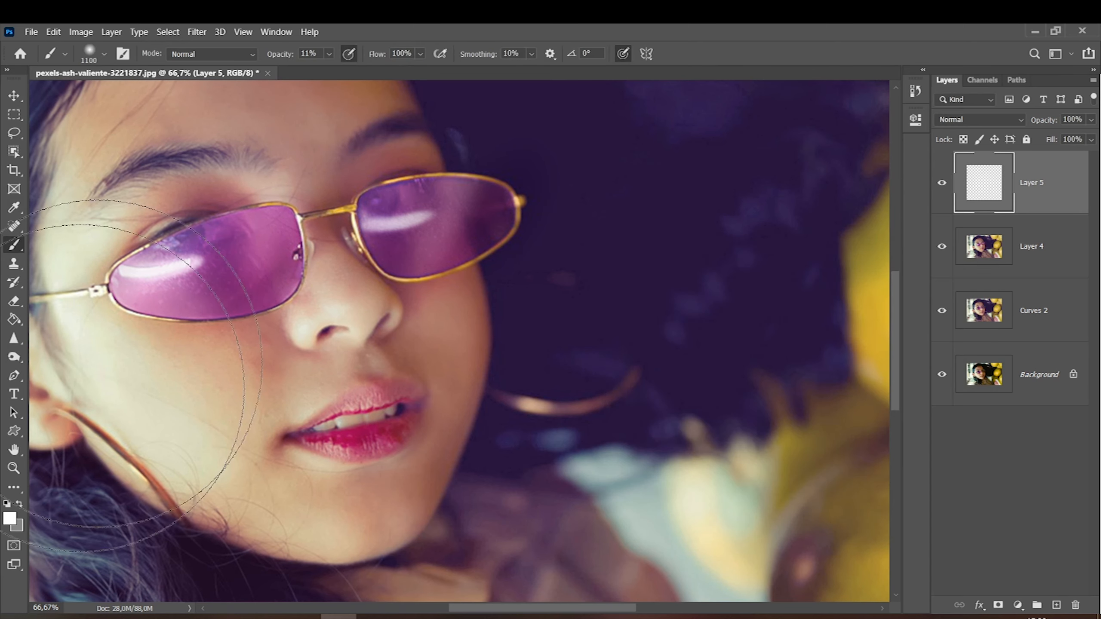
left_click(9, 518)
left_click(315, 235)
left_click_drag(623, 299, 627, 271)
key("Return")
Dab a soft pale pink glow over both lenses on Layer 5 with a large brush at 11% opacity.
key("bracketleft")
key("bracketleft")
key("bracketleft")
left_click(184, 243)
left_click(184, 239)
left_click(177, 246)
key("bracketright")
left_click(390, 199)
left_click(395, 186)
key("bracketleft")
key("bracketleft")
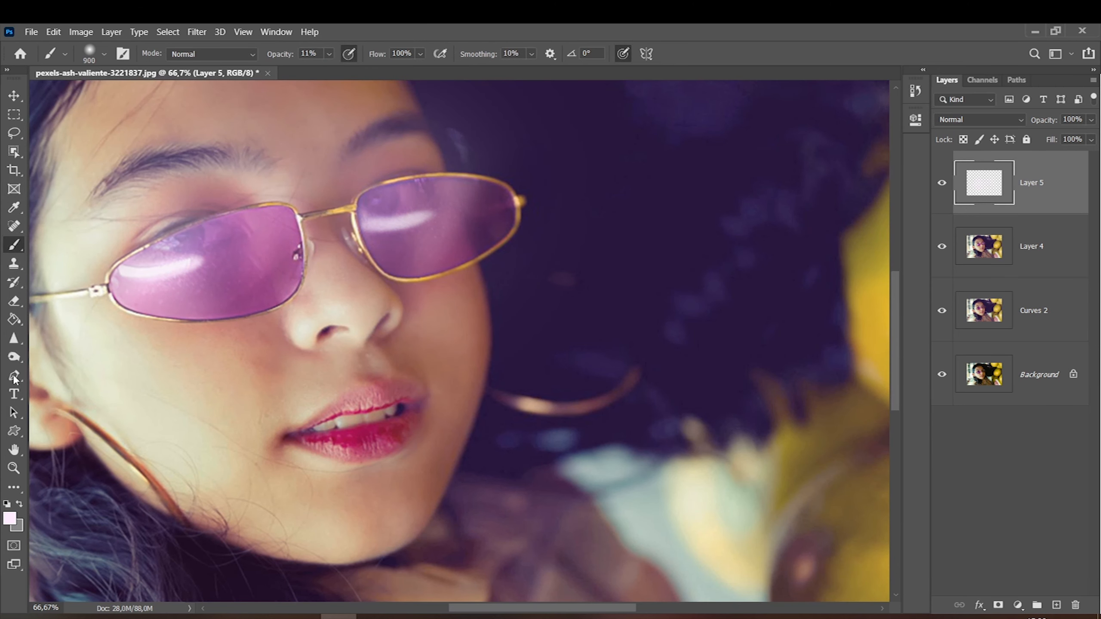
Erase the glow spilling around the glasses on Layer 5, raising the Eraser's opacity to 62% and reducing its brush to 400 px.
left_click(13, 301)
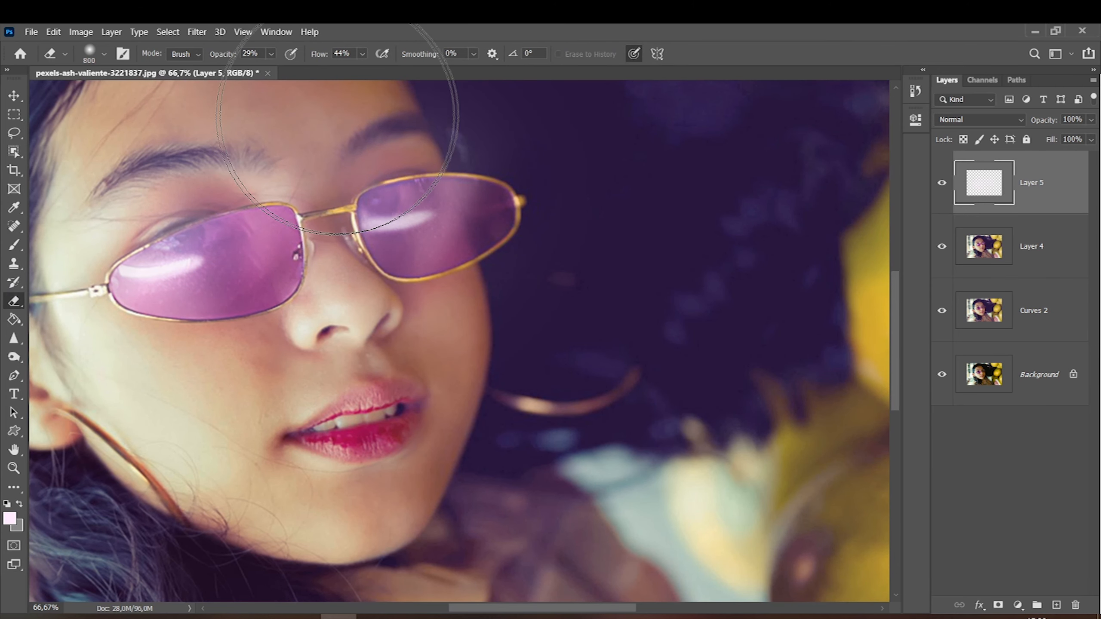
key("ctrl+minus")
key("bracketleft")
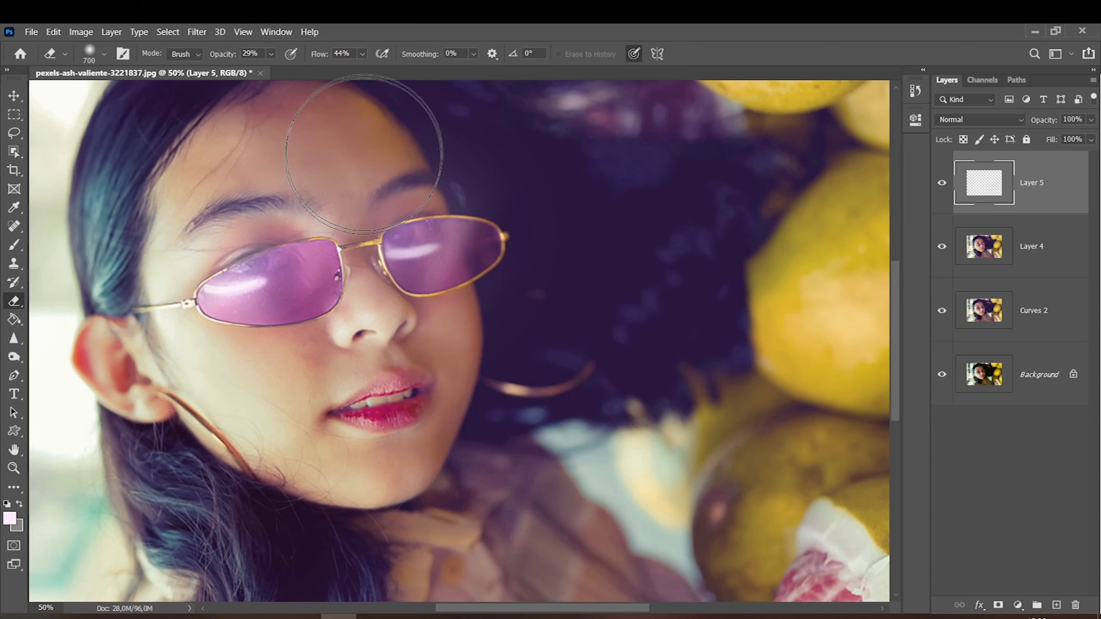
left_click(271, 54)
left_click_drag(276, 71, 300, 69)
key("bracketleft")
key("bracketleft")
key("bracketleft")
Set Layer 5's blend mode to Soft Light and compare the image with the layer hidden and shown.
left_click(957, 124)
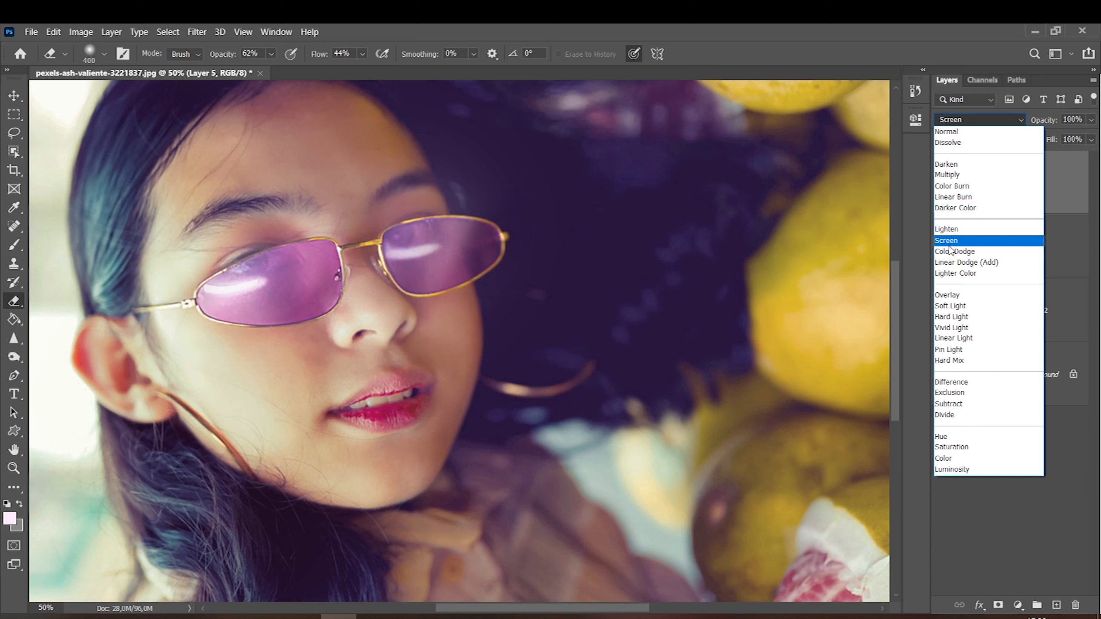
left_click(944, 306)
left_click(942, 183)
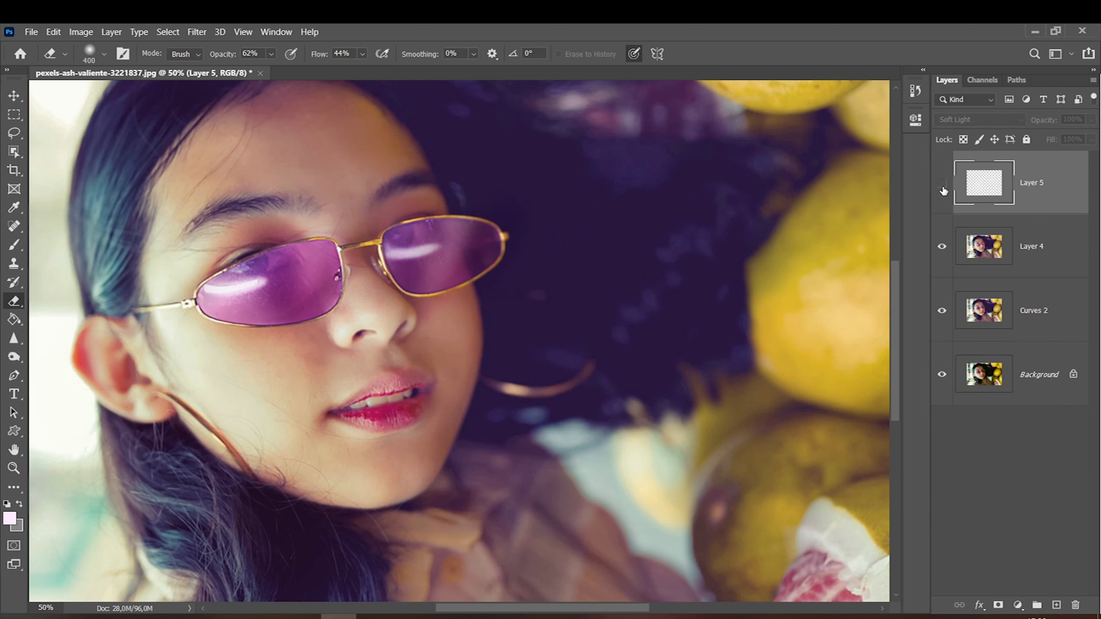
left_click(943, 187)
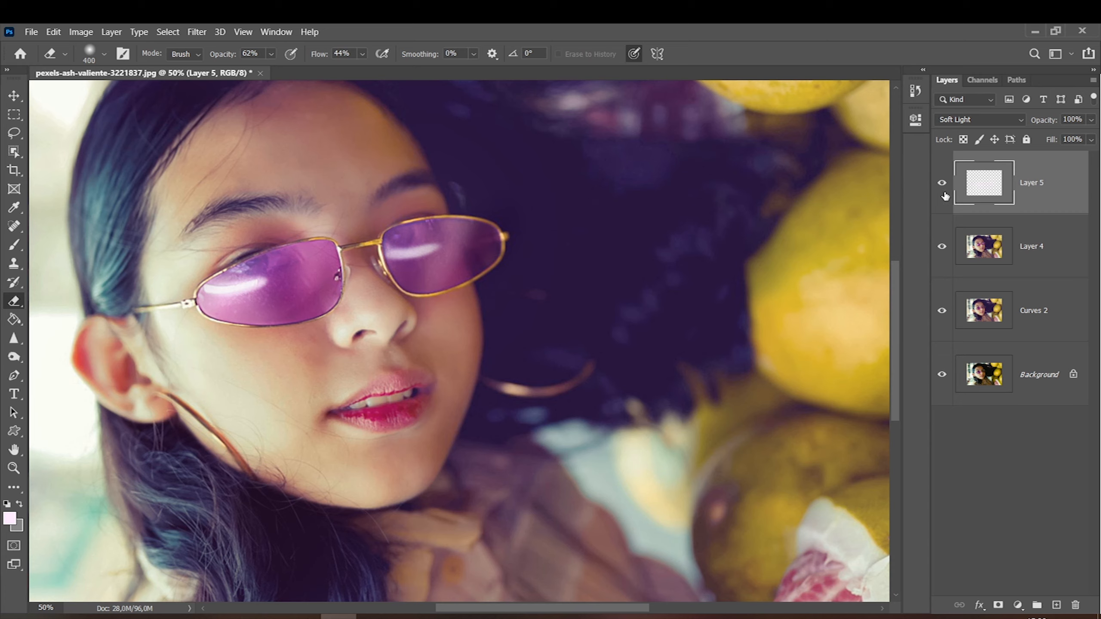
Paint more pale pink glow over the lenses on Layer 5 with the Brush at 250 px, enlarging it to 500 px.
left_click(15, 246)
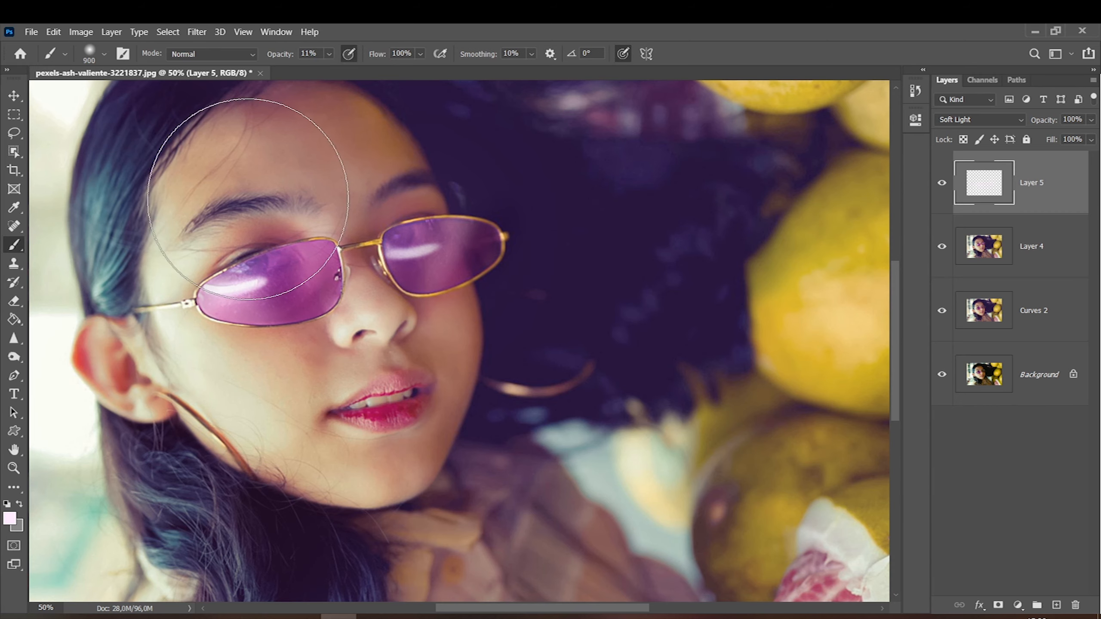
key("bracketleft")
key("bracketleft")
key("bracketleft")
key("bracketleft")
key("bracketleft")
key("bracketleft")
key("bracketleft")
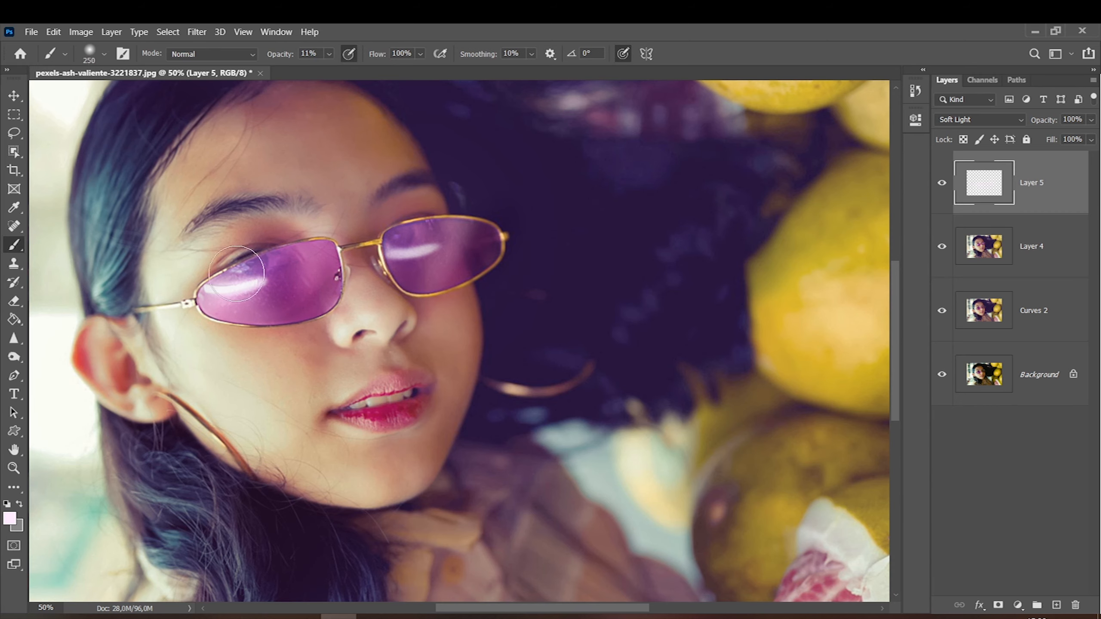
key("bracketright")
key("bracketright")
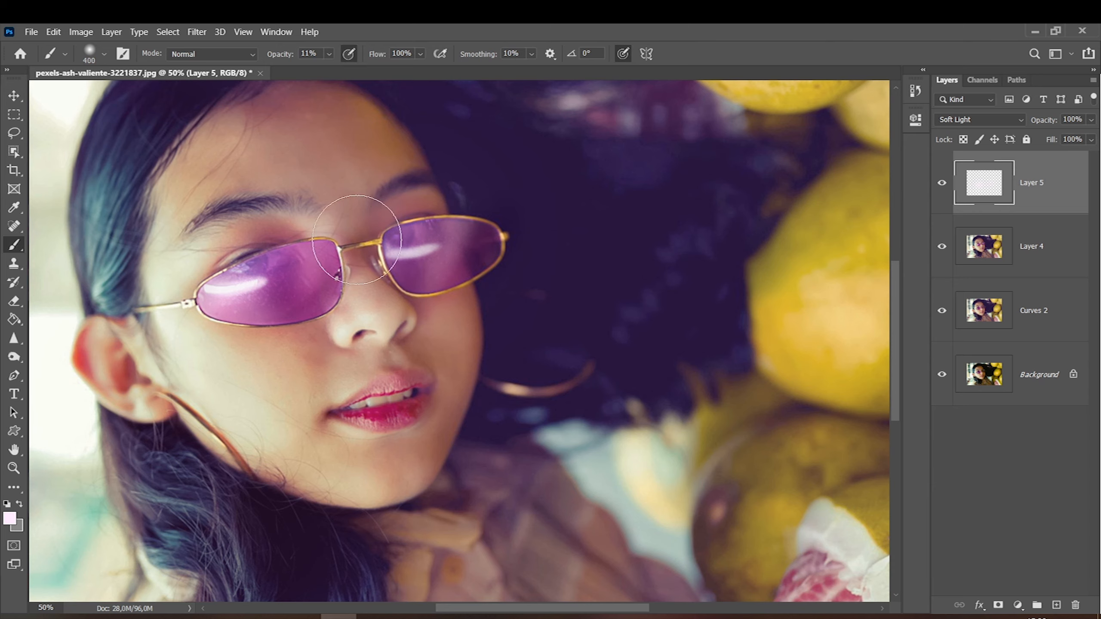
key("bracketright")
Duplicate Layer 5, set the copy's blend mode to Color Dodge and reduce its opacity.
key("ctrl+j")
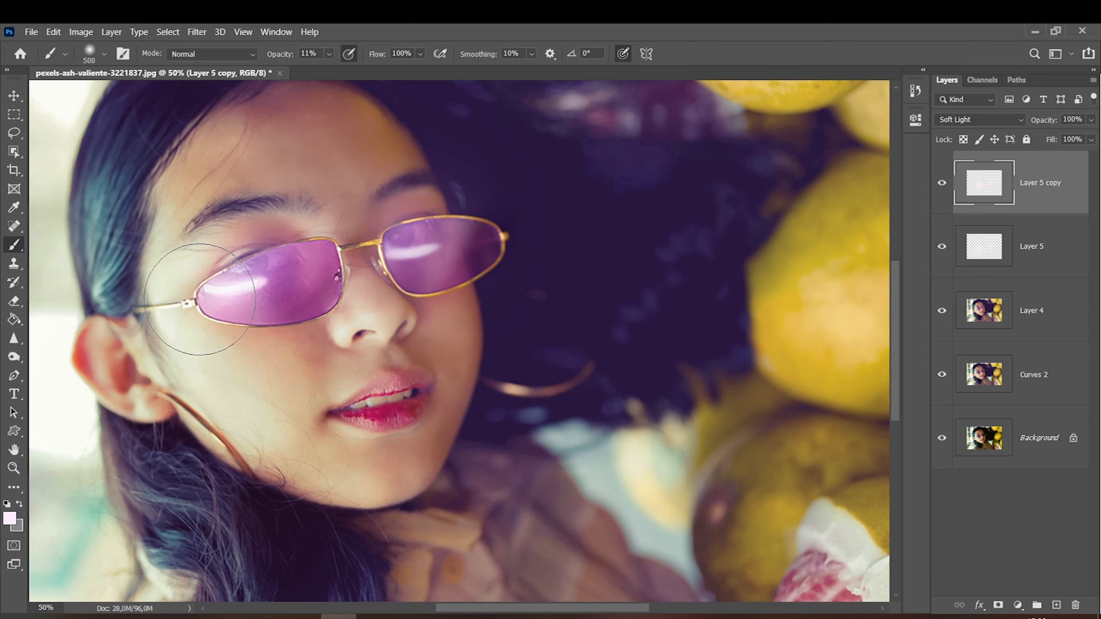
left_click(979, 119)
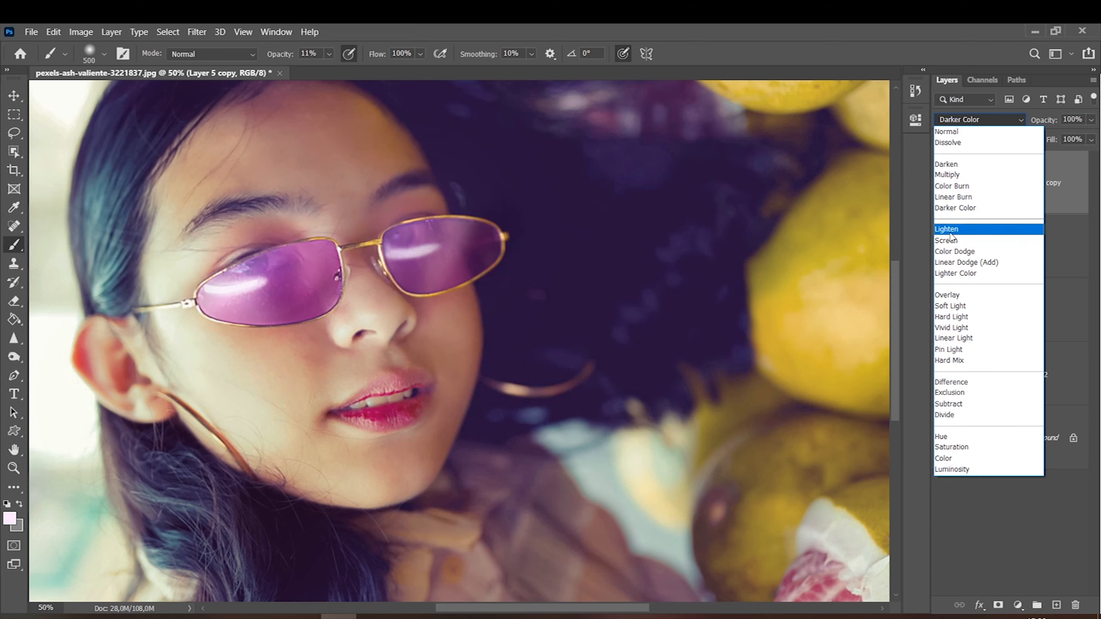
left_click(952, 241)
left_click(957, 116)
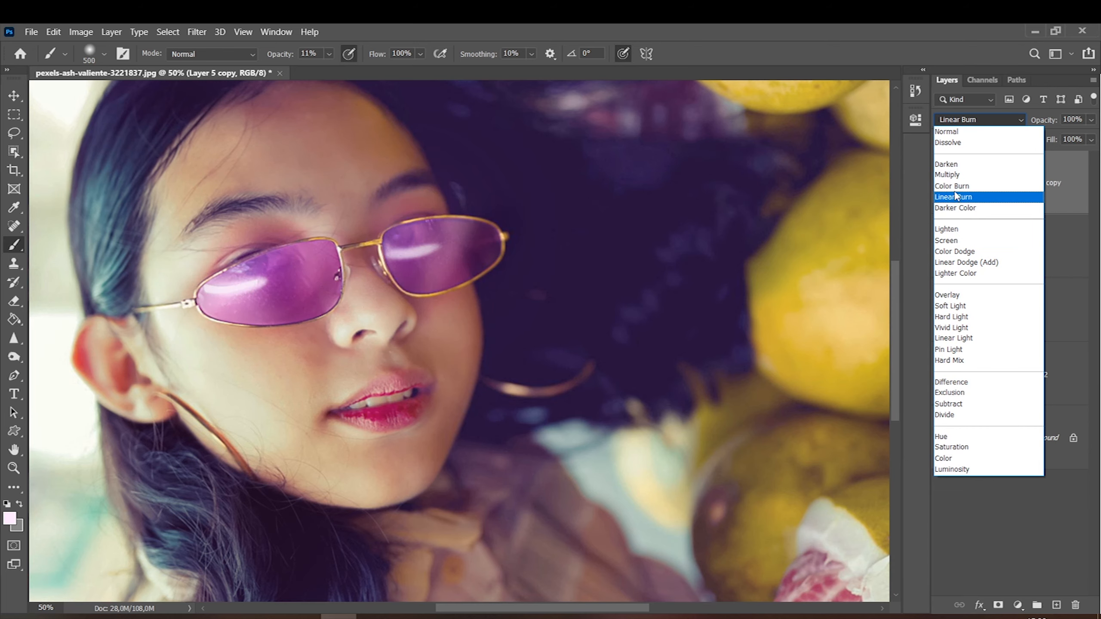
left_click(945, 252)
left_click(1091, 120)
left_click_drag(1037, 140, 1038, 142)
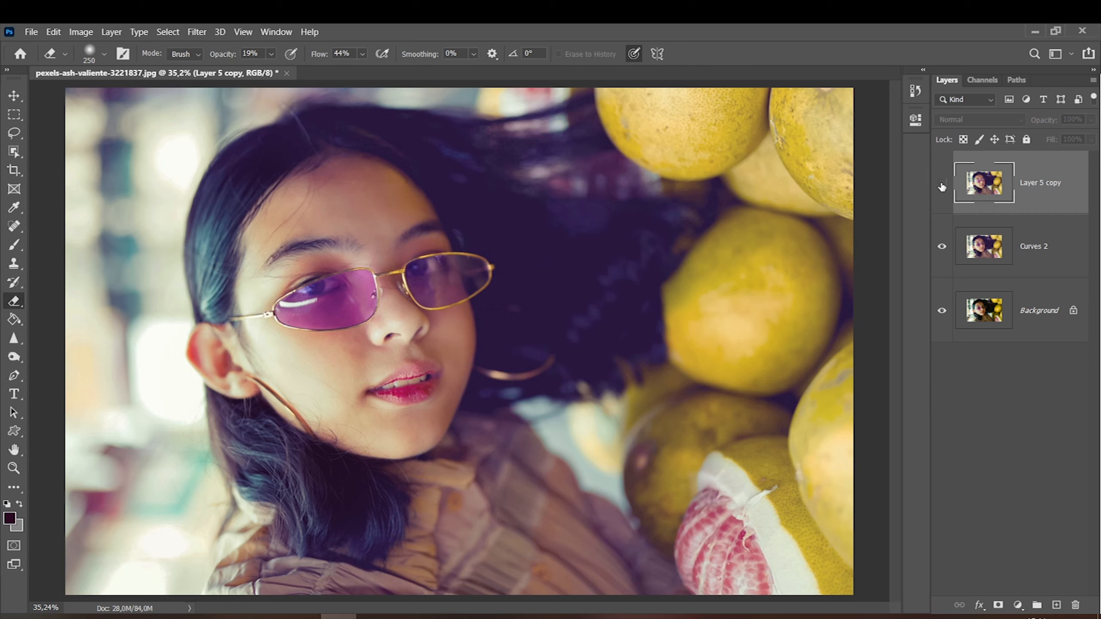
Compare the glasses with Layer 5 copy hidden and shown, and examine the lens detail at up to 200% zoom.
left_click(942, 184)
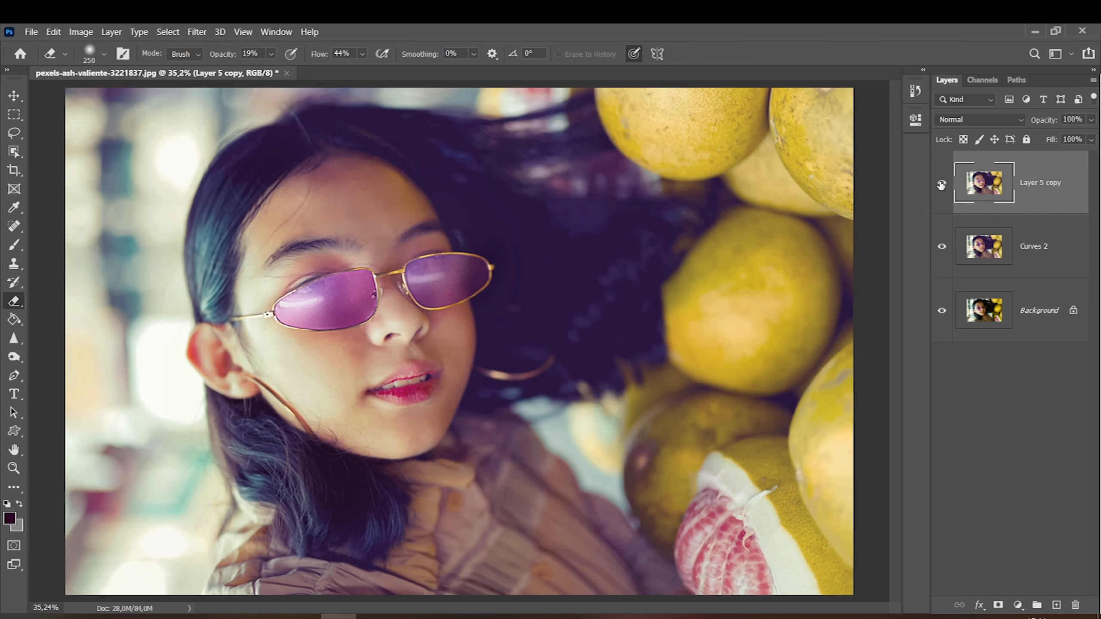
left_click(942, 184)
left_click(943, 184)
left_click(942, 183)
left_click(940, 182)
key("ctrl+plus")
key("ctrl+plus")
key("ctrl+plus")
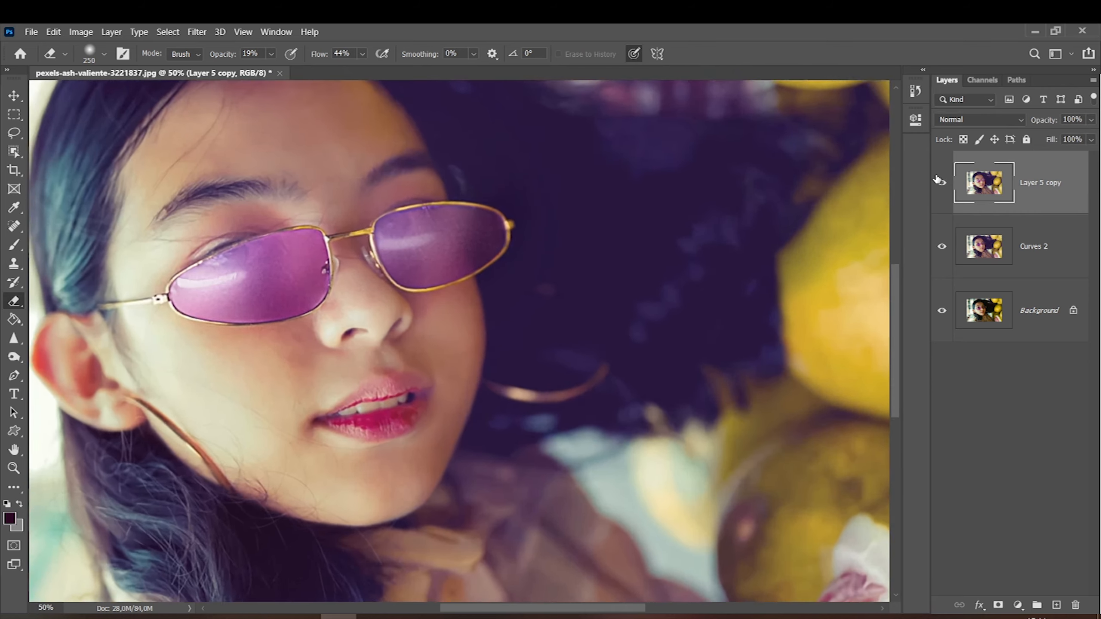
mouse_move(278, 333)
left_mouse_down()
mouse_move(509, 474)
mouse_move(553, 474)
left_mouse_up()
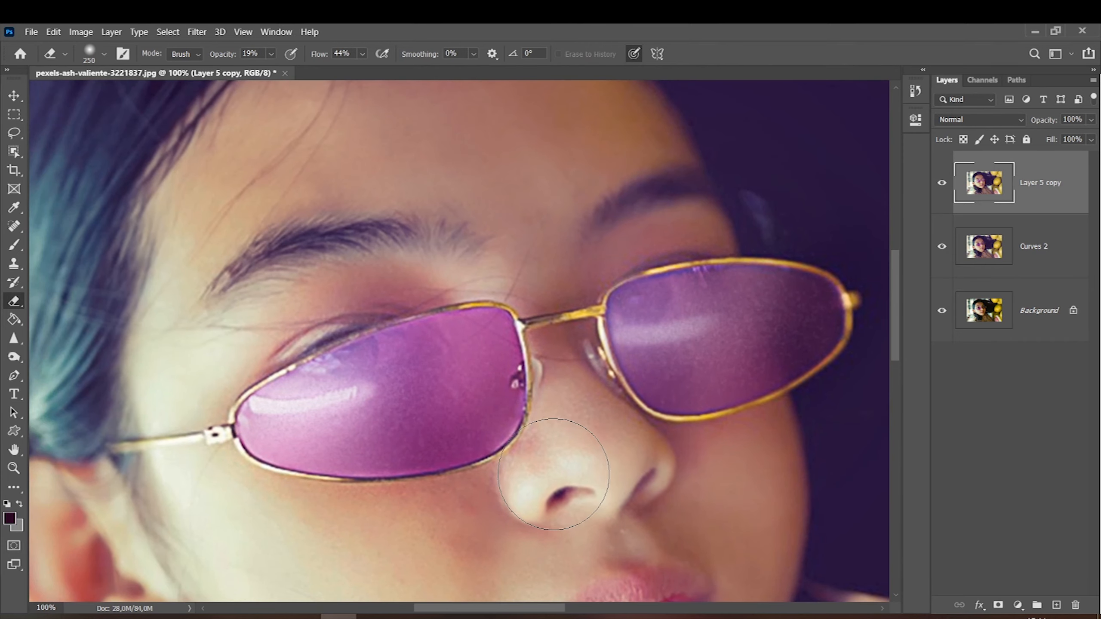
key("ctrl+plus")
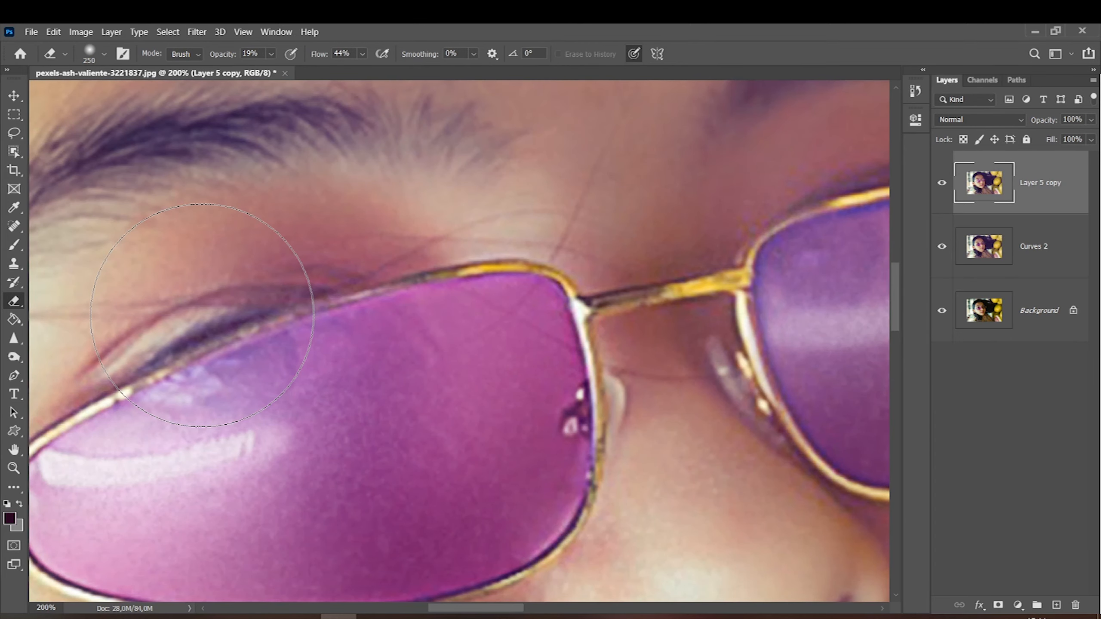
key("ctrl+minus")
key("ctrl+minus")
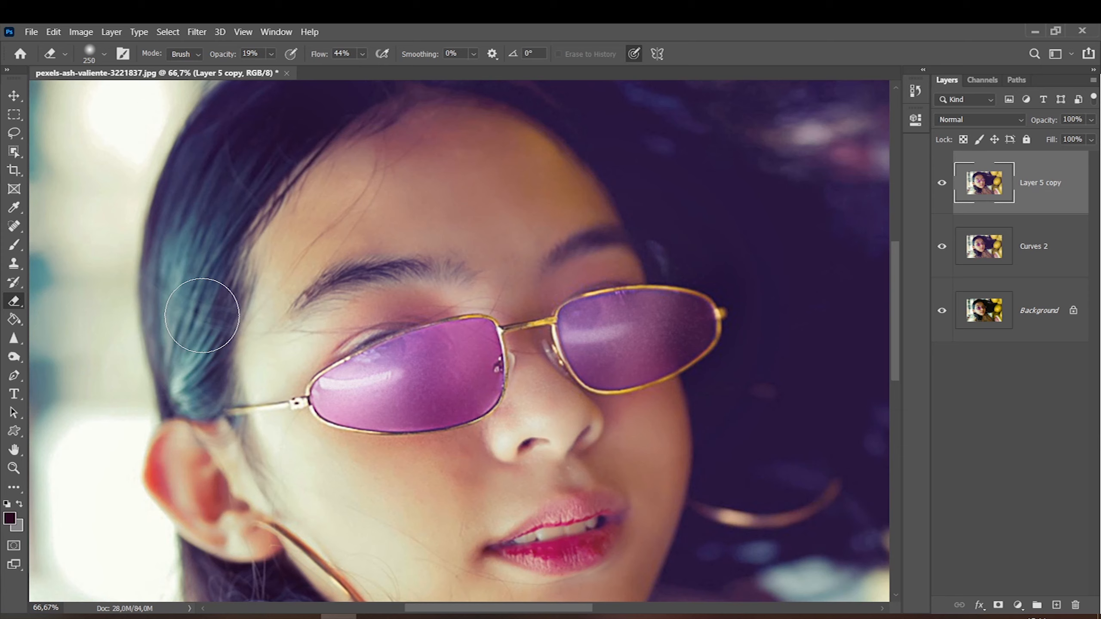
left_click(941, 186)
left_click(941, 185)
key("ctrl+0")
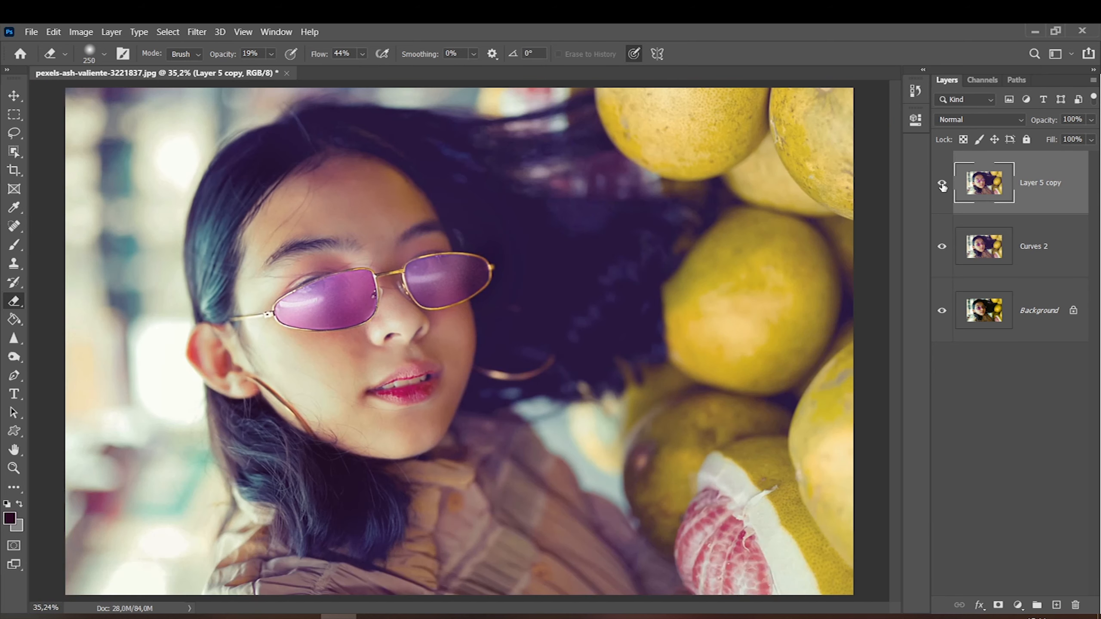
Check the overall effect from reduced and close-up views, comparing the image with Layer 5 copy hidden and shown.
key("ctrl+minus")
key("ctrl+minus")
key("ctrl+minus")
key("ctrl+minus")
key("ctrl+0")
key("ctrl+plus")
key("ctrl+plus")
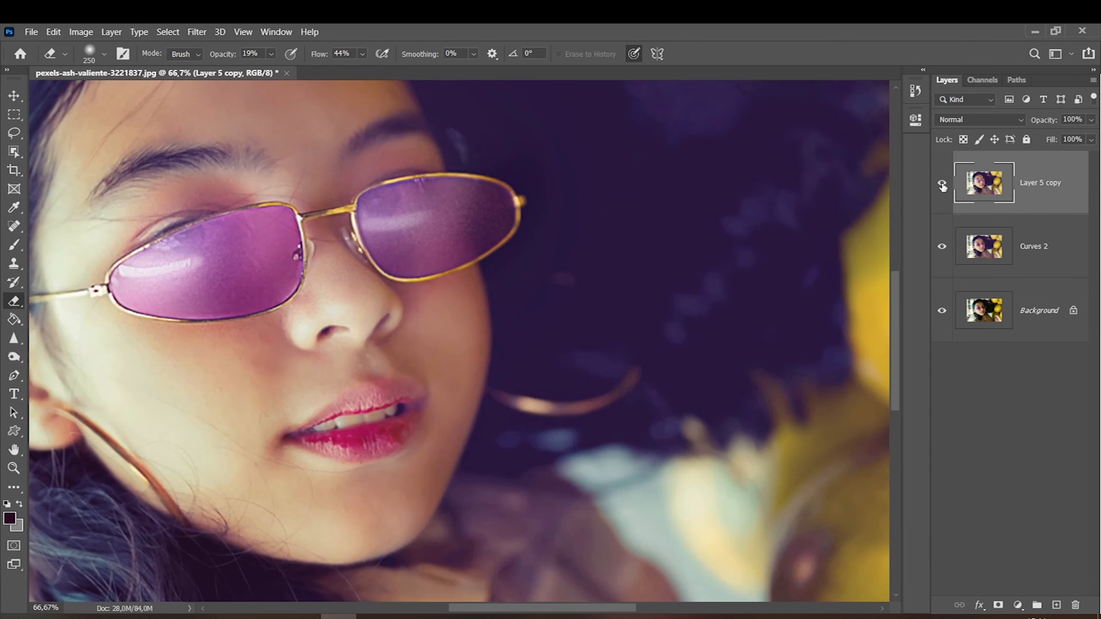
left_click_drag(314, 399, 456, 440)
left_click(941, 183)
left_click(942, 183)
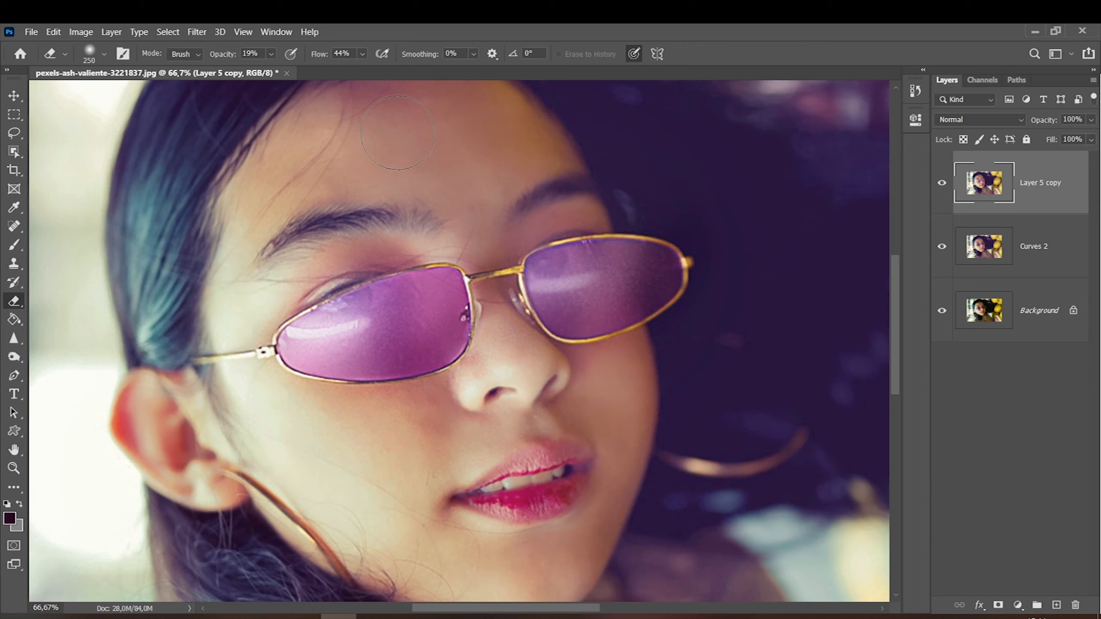
Lightly erase the upper outer part of the right lens at 19% opacity with a 400 px Eraser, and compare the result.
left_click(629, 187)
key("]")
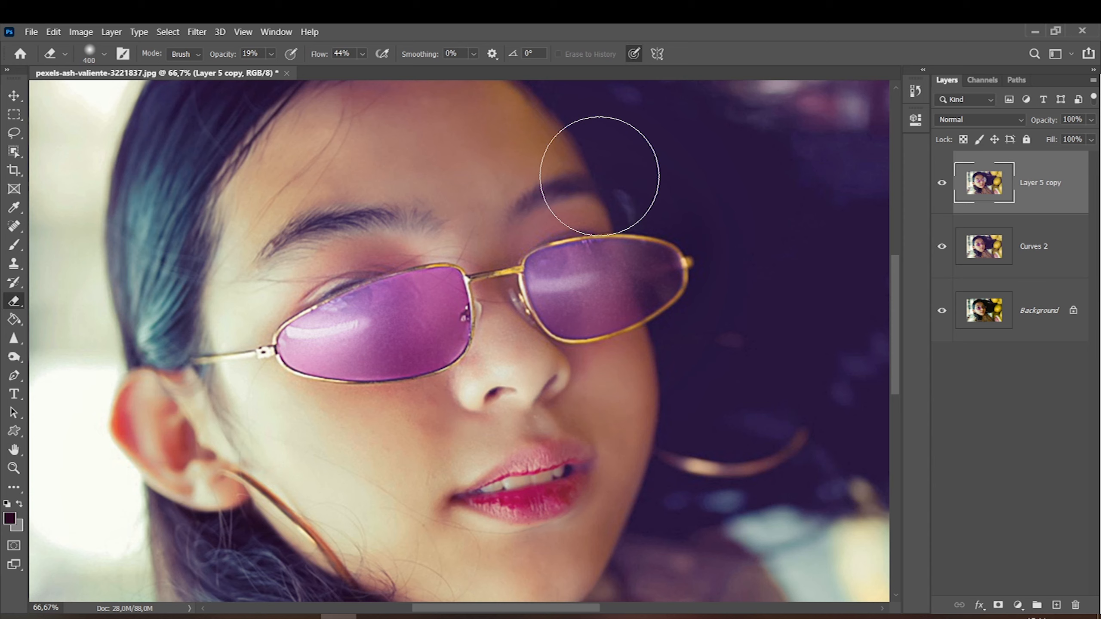
left_click(942, 182)
left_click(942, 182)
Reduce the Eraser to 150 px and lightly erase near the upper rim of the left lens on Layer 5 copy.
key("bracketleft")
key("bracketleft")
left_click(943, 184)
left_click(943, 185)
key("bracketleft")
key("bracketleft")
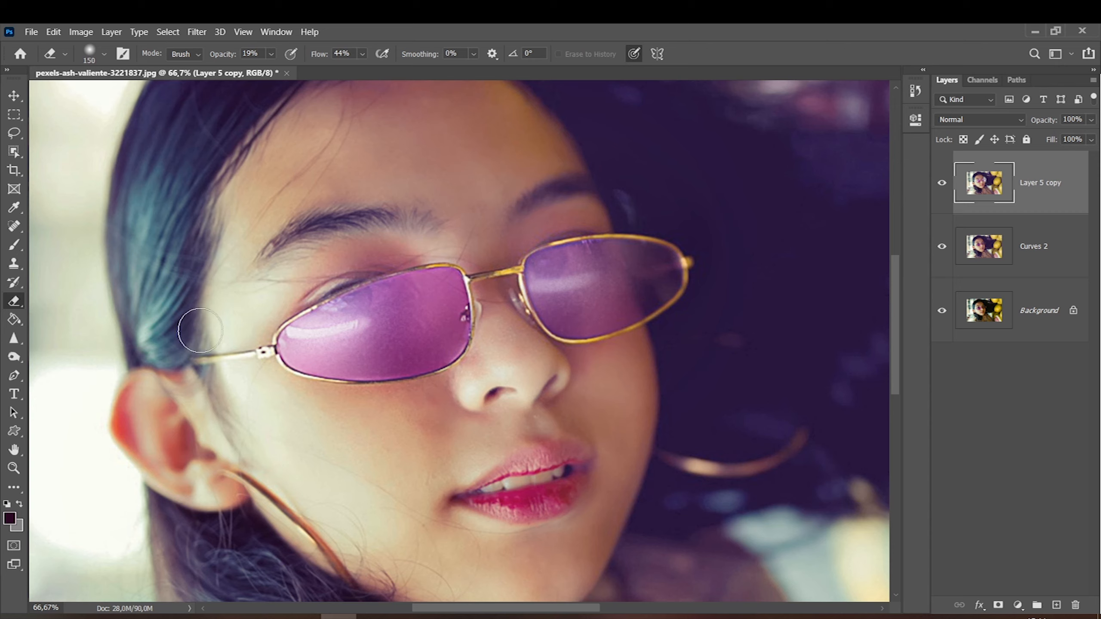
mouse_move(389, 290)
left_mouse_down()
mouse_move(393, 283)
mouse_move(364, 290)
mouse_move(388, 276)
left_mouse_up()
Smudge the upper part of the left lens on Layer 5 copy with the Smudge tool at 21% strength.
left_click(15, 341)
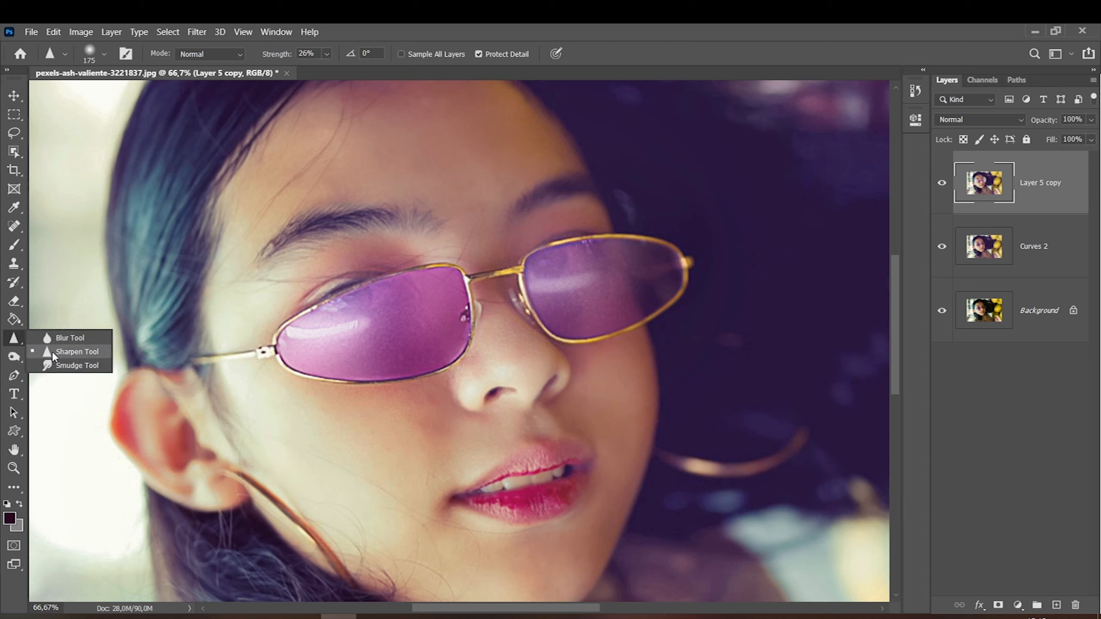
left_click(54, 366)
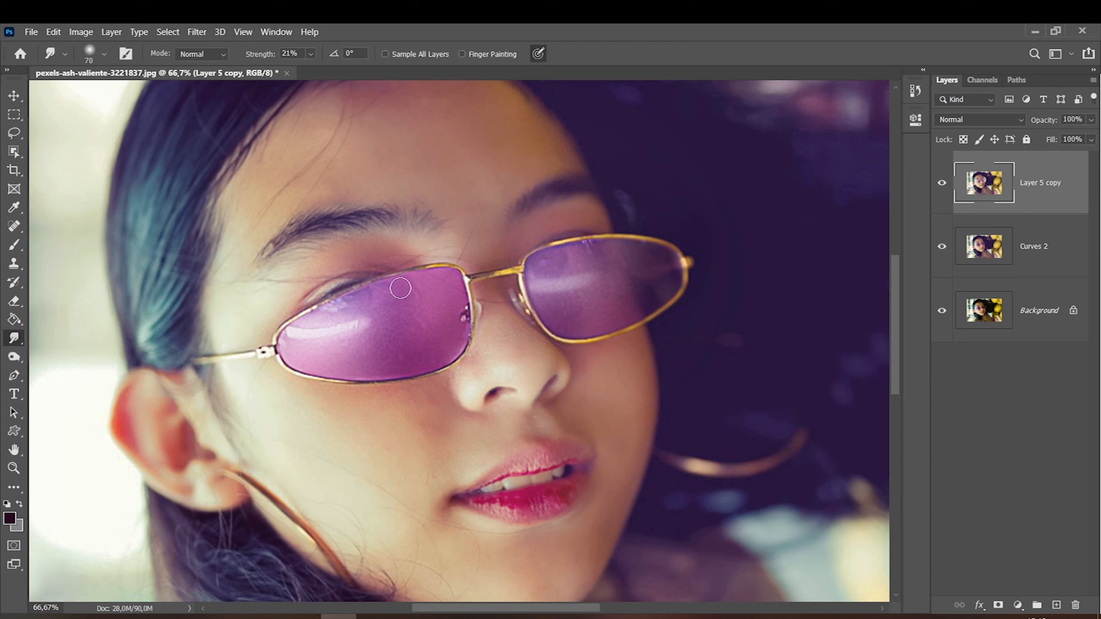
mouse_move(385, 307)
left_mouse_down()
mouse_move(376, 299)
mouse_move(389, 288)
left_mouse_up()
key("bracketright")
Try painting a soft light pink highlight sampled from the left lens onto a new layer with the Brush at 11% opacity.
left_click(14, 247)
left_click(9, 517)
key("Escape")
key("ctrl+shift+alt+n")
left_click(9, 517)
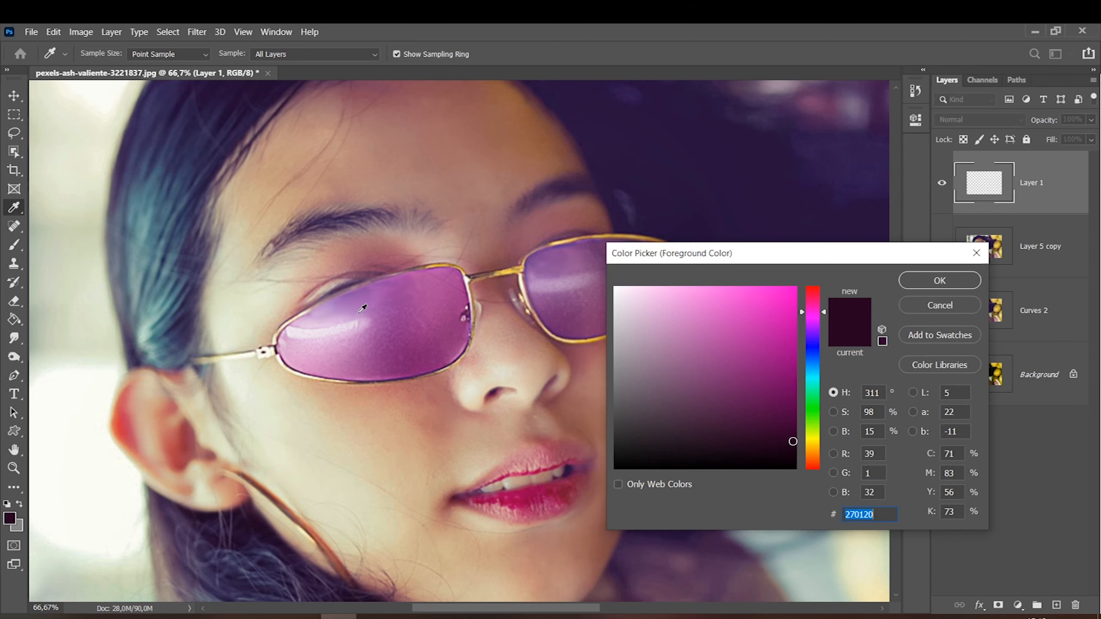
left_click(351, 336)
key("Return")
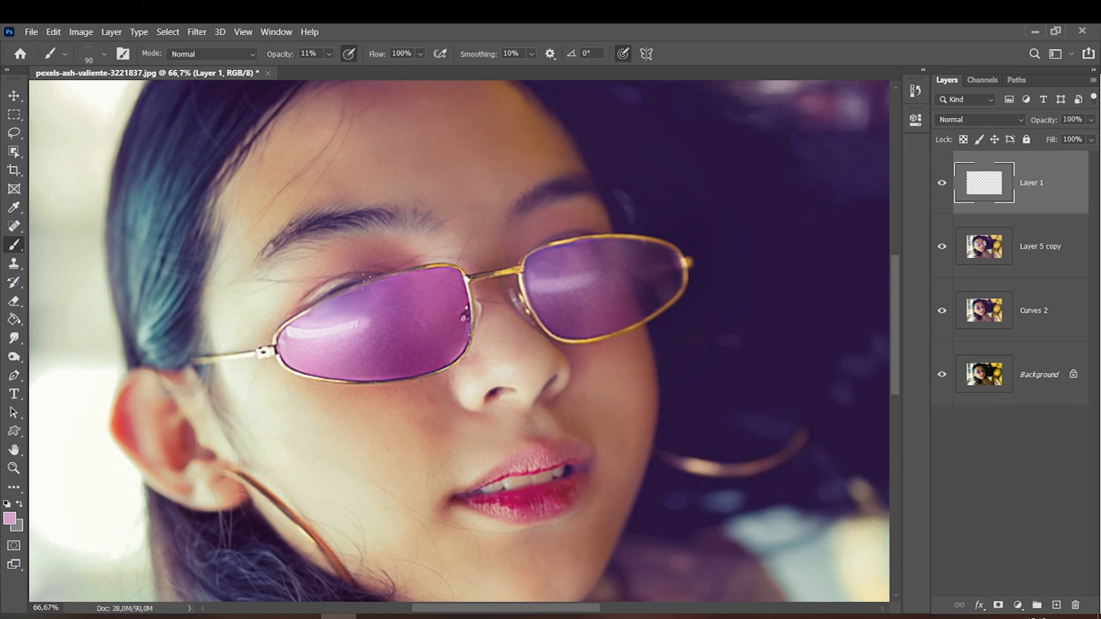
left_click_drag(333, 312, 372, 298)
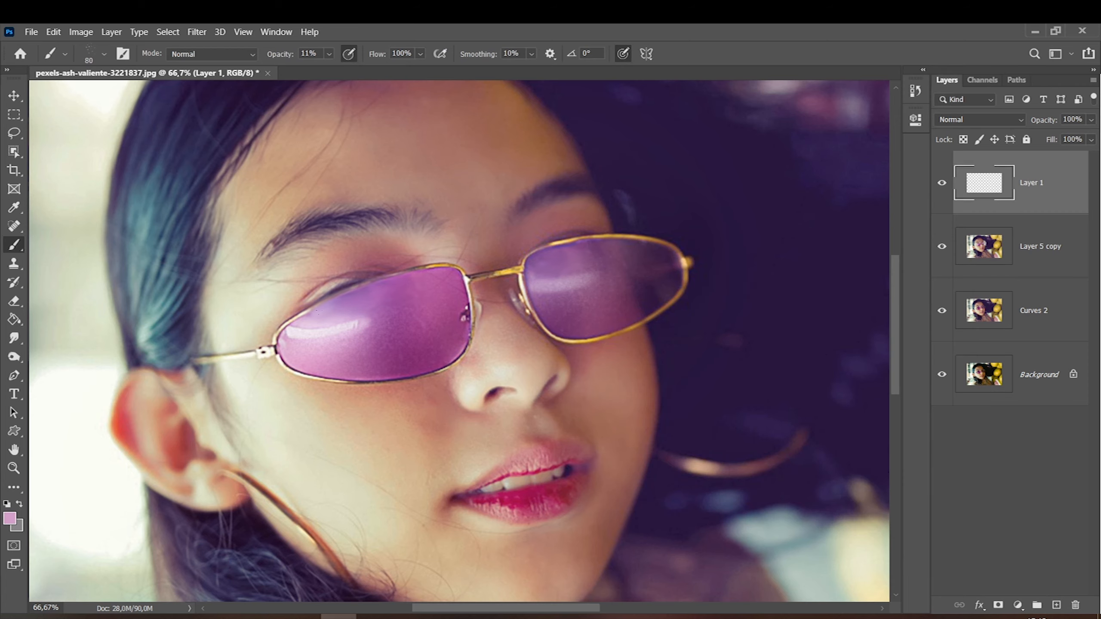
left_click(17, 521)
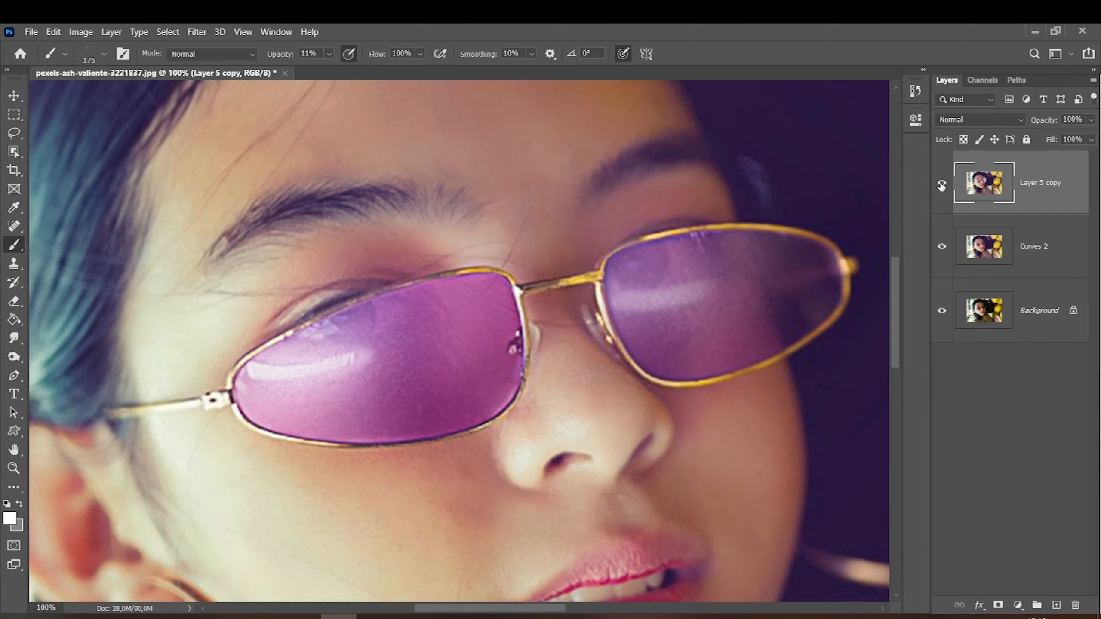
Compare the glasses at 100% zoom with Layer 5 copy repeatedly hidden and shown.
left_click(942, 185)
left_click(941, 185)
left_click(942, 185)
left_click(942, 186)
left_click(942, 186)
left_click(942, 186)
left_click(942, 186)
left_click(942, 186)
left_click(941, 185)
left_click(941, 185)
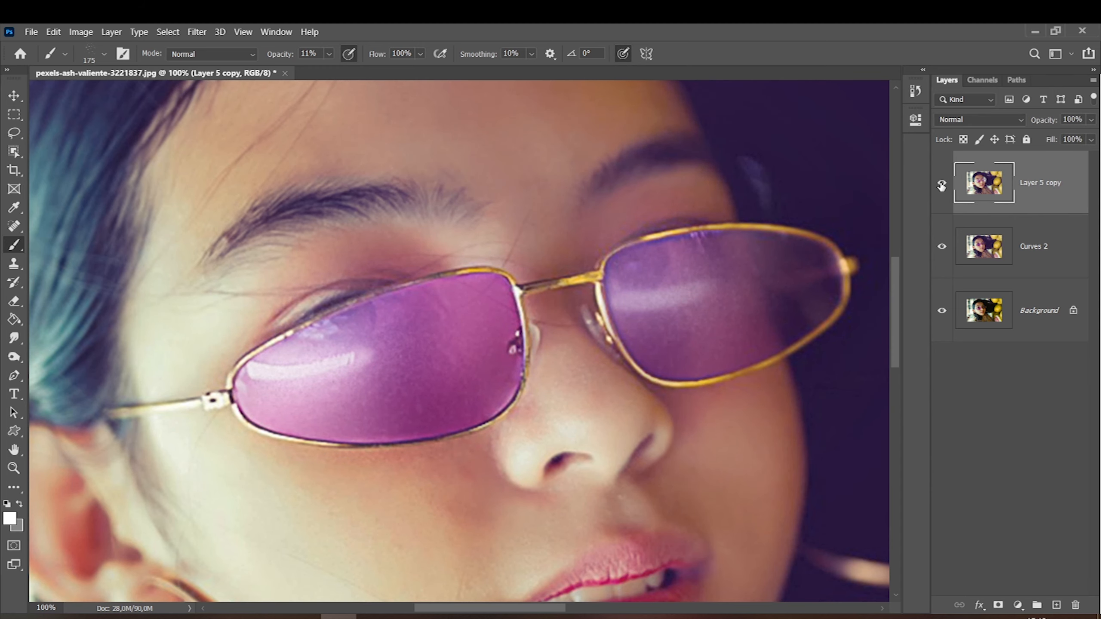